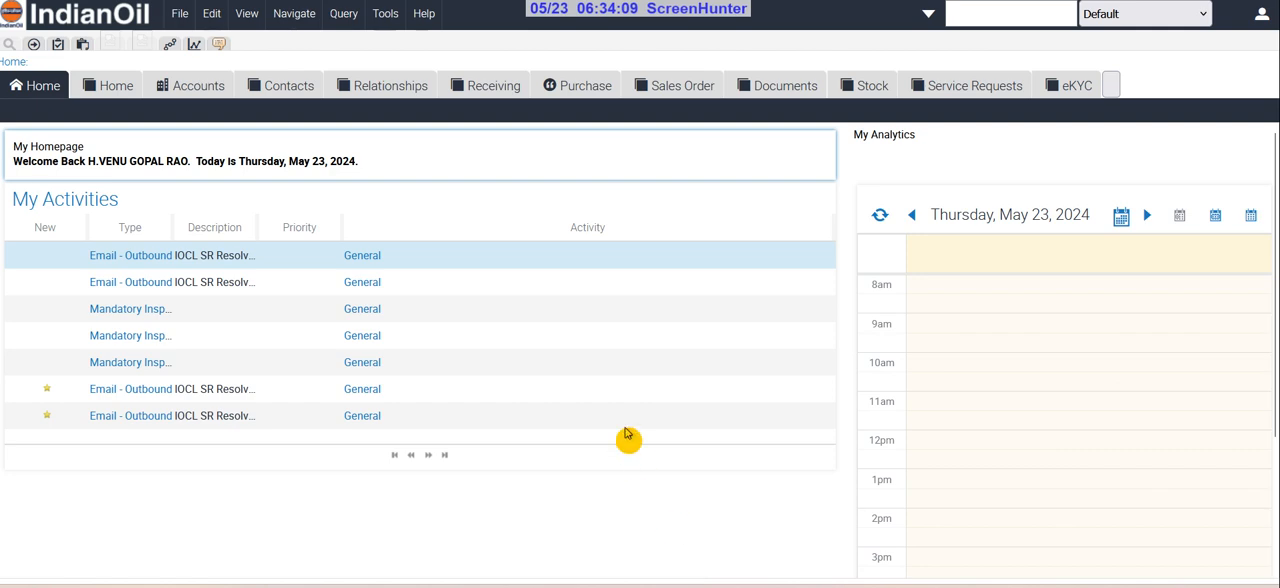
# Open the "sri sai super market" PDF from the Downloads folder in File Explorer
pyautogui.press('super+e')
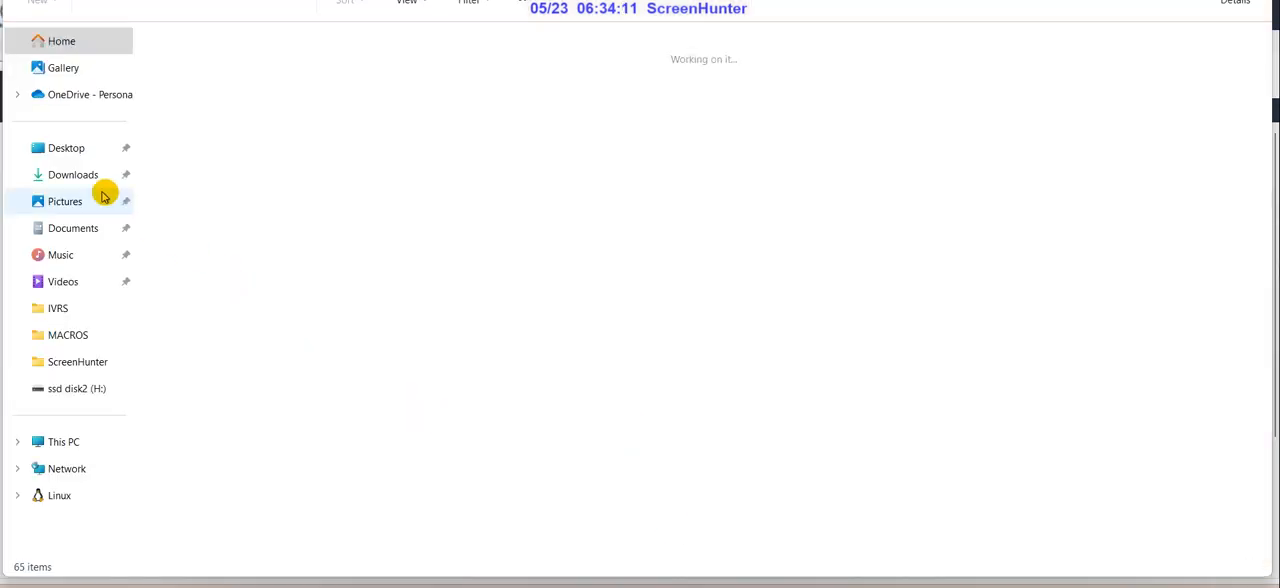
pyautogui.click(95, 176)
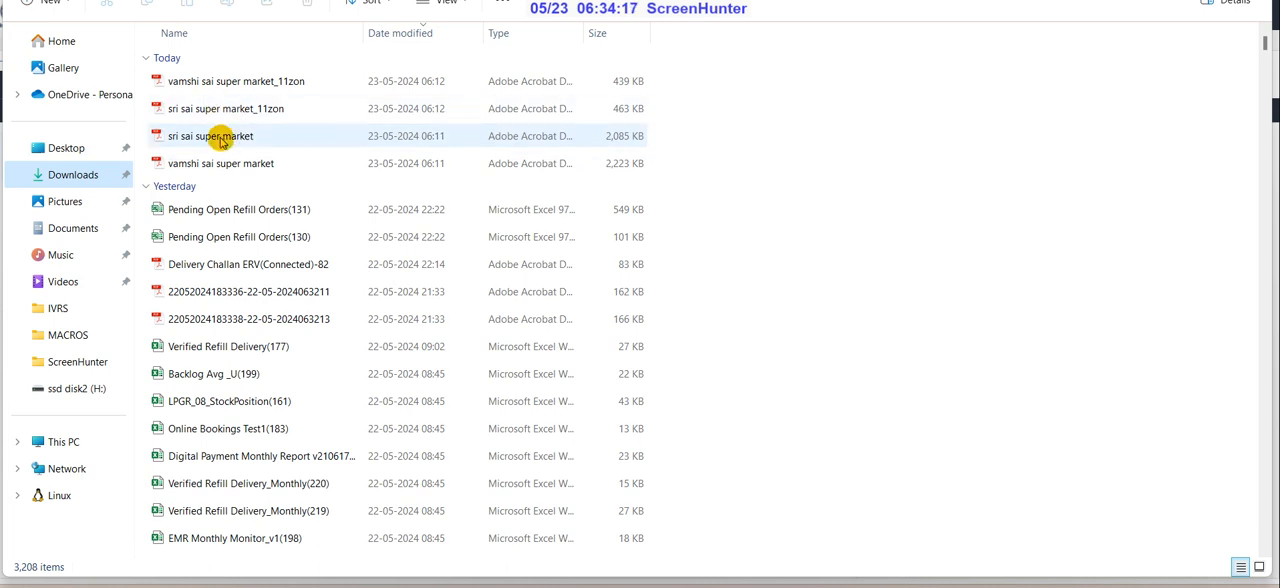
pyautogui.click(222, 140)
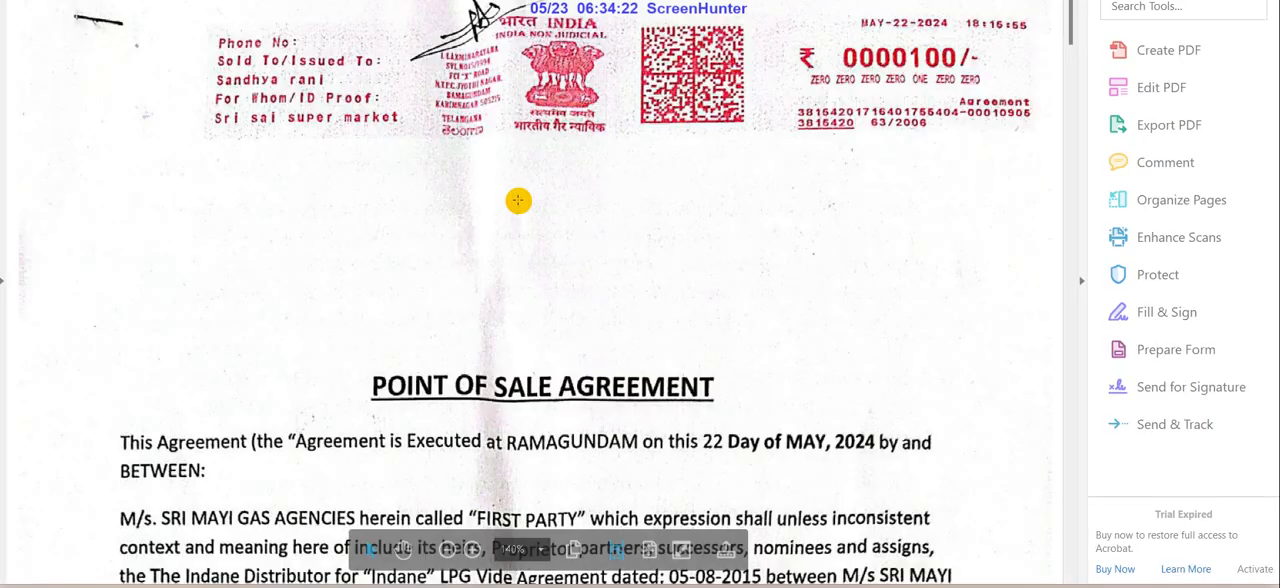
# Review the point of sale agreement through to its witness and address details, and return to the IndianOil portal
pyautogui.scroll(-5, 617, 190)
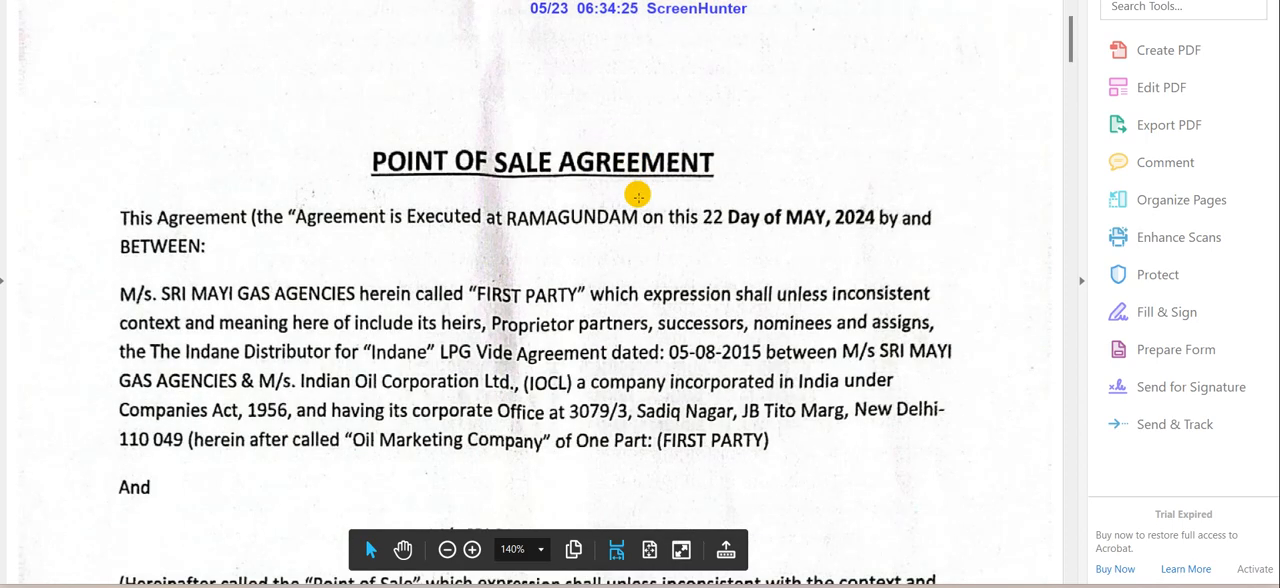
pyautogui.moveTo(1071, 52); pyautogui.dragTo(1090, 470)
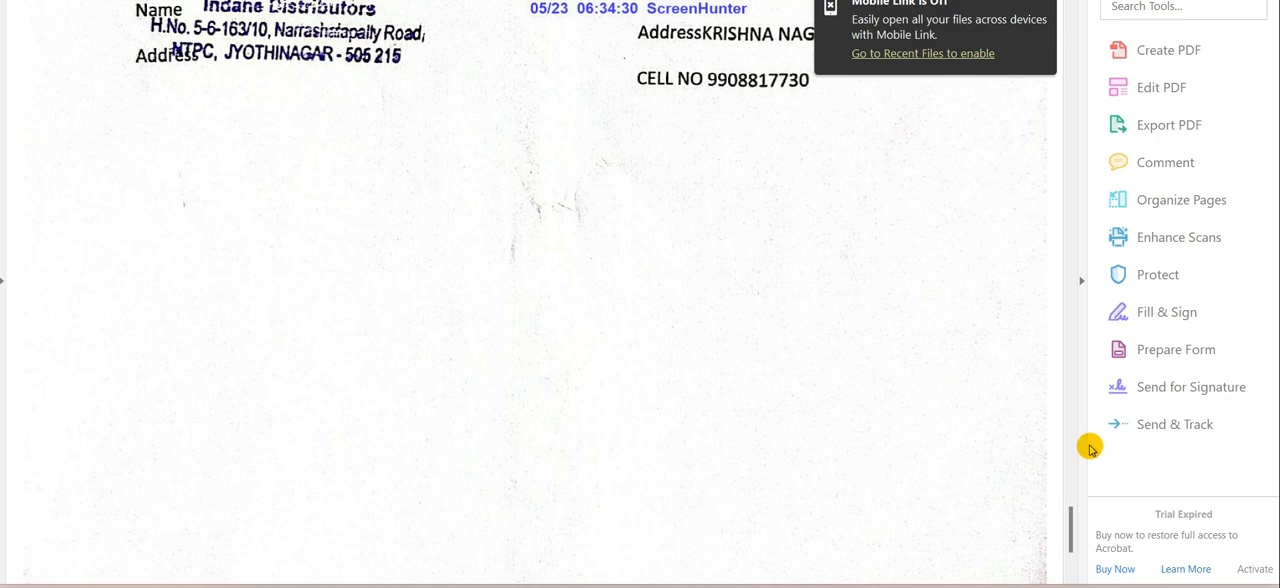
pyautogui.scroll(3, 972, 357)
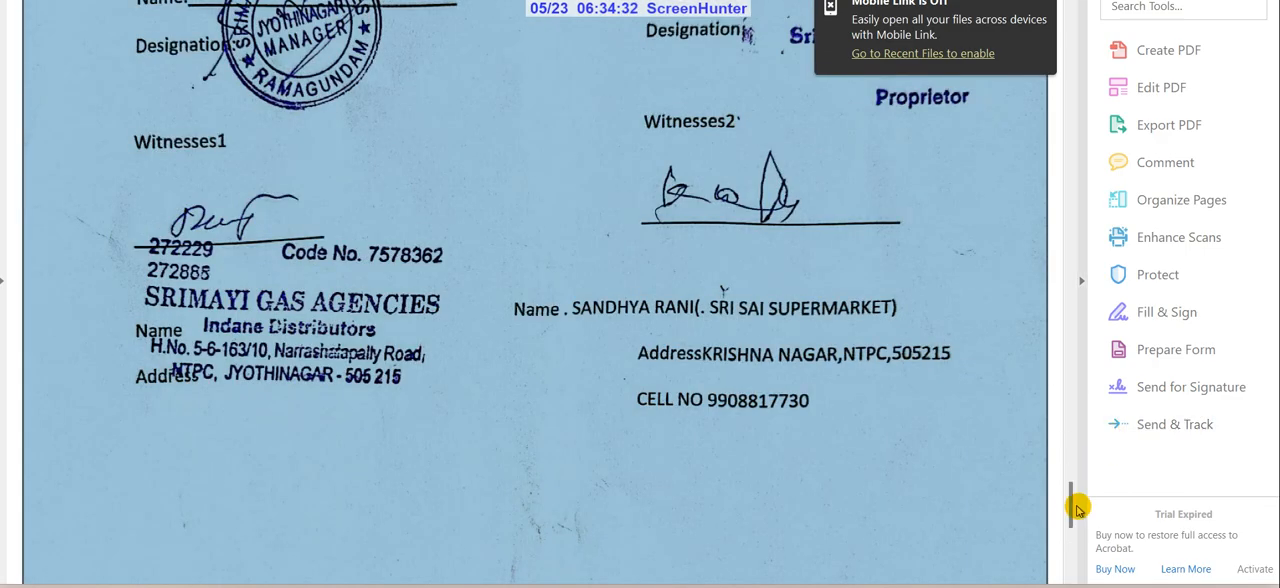
pyautogui.moveTo(1073, 506); pyautogui.dragTo(1072, 20)
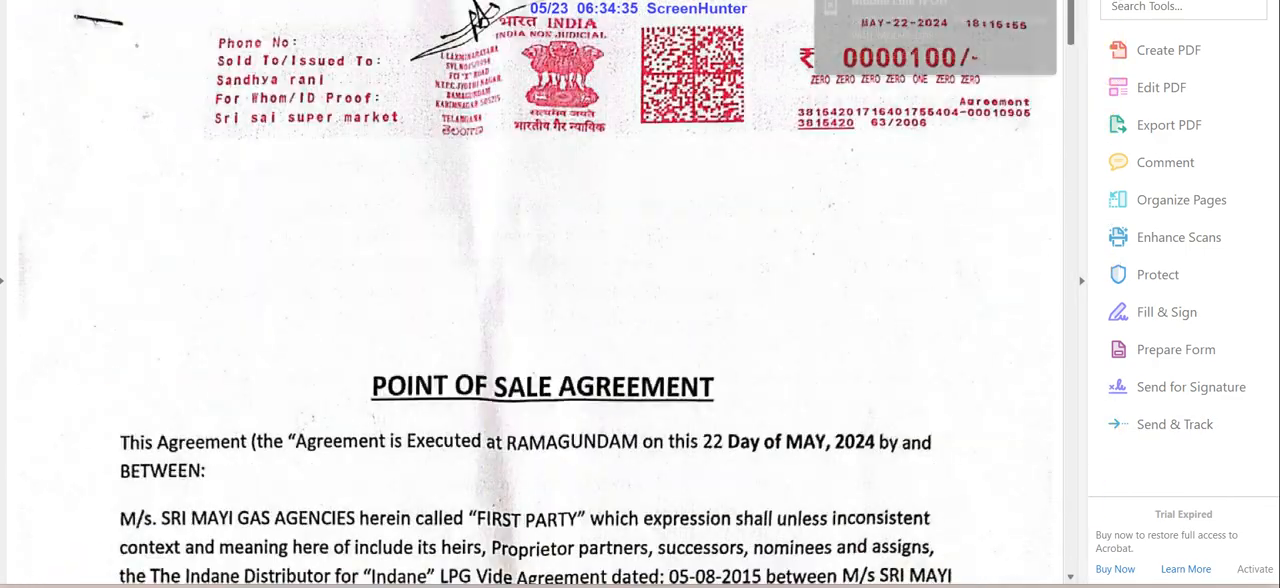
pyautogui.hotkey('alt', 'Tab')
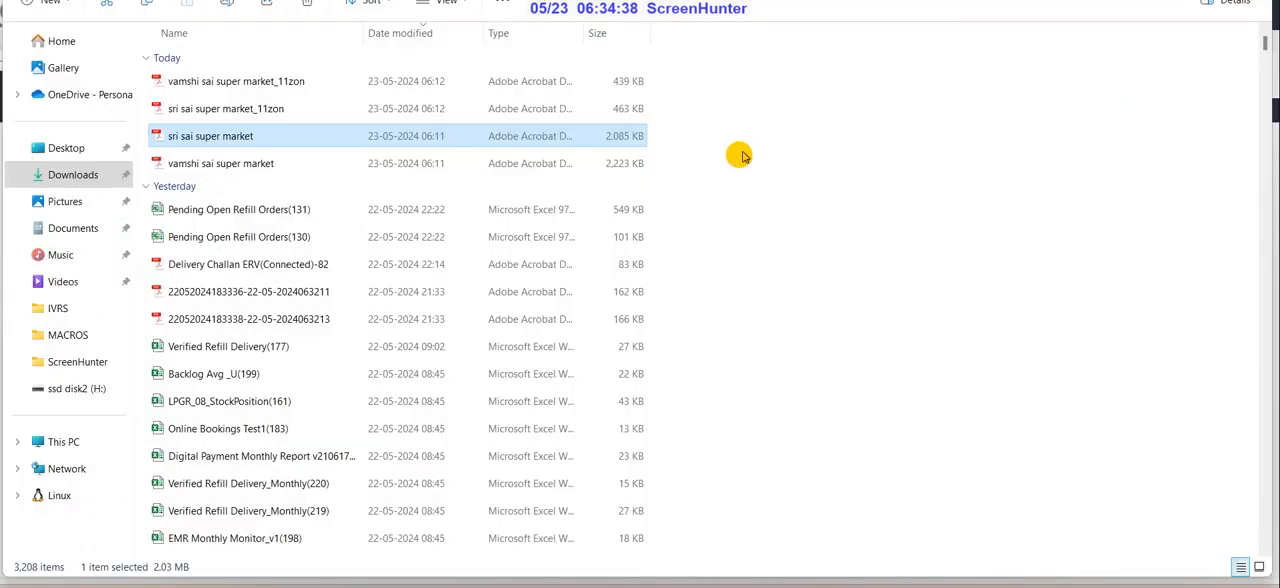
pyautogui.hotkey('alt', 'Tab')
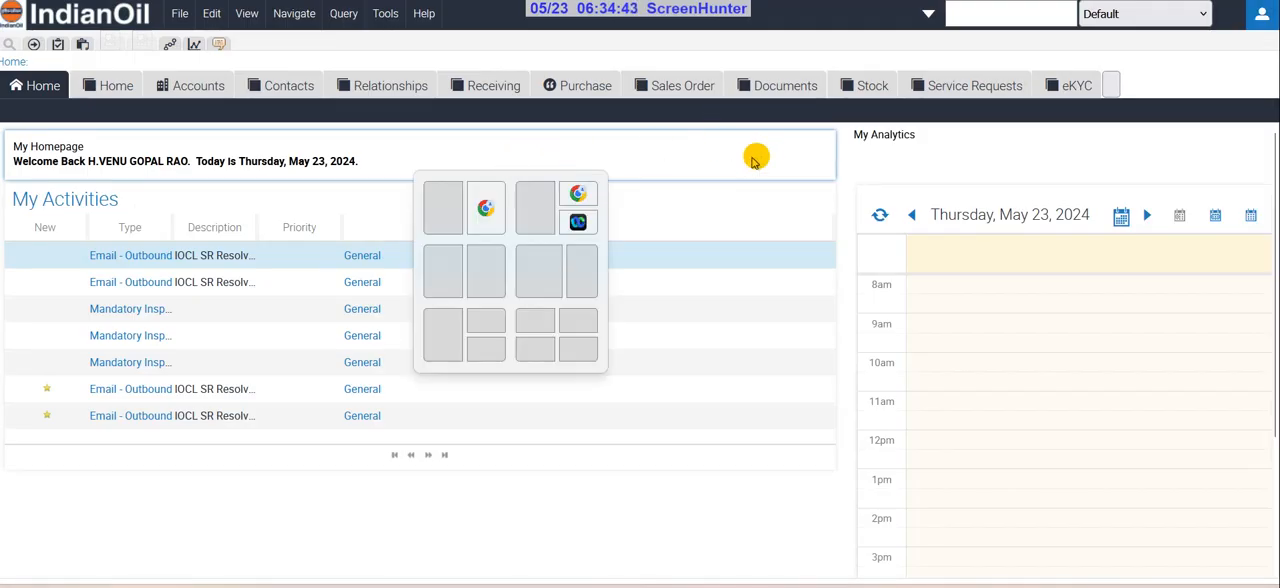
# Create a new account named SRI SAI SUPER MARKET and enter its business mobile number
pyautogui.click(182, 87)
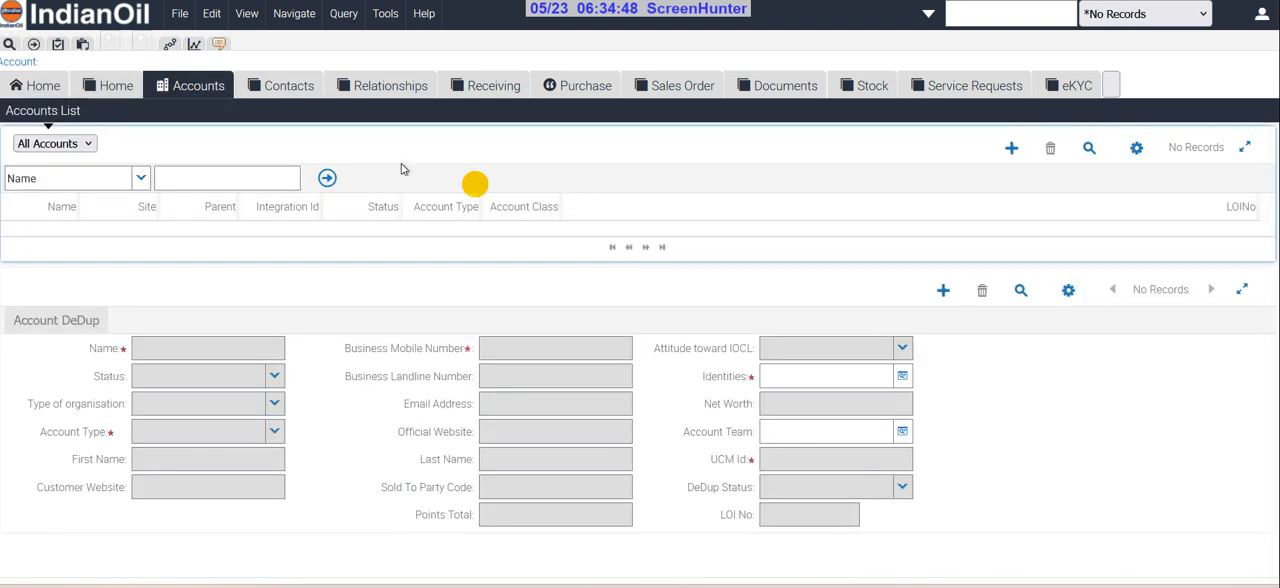
pyautogui.click(1010, 150)
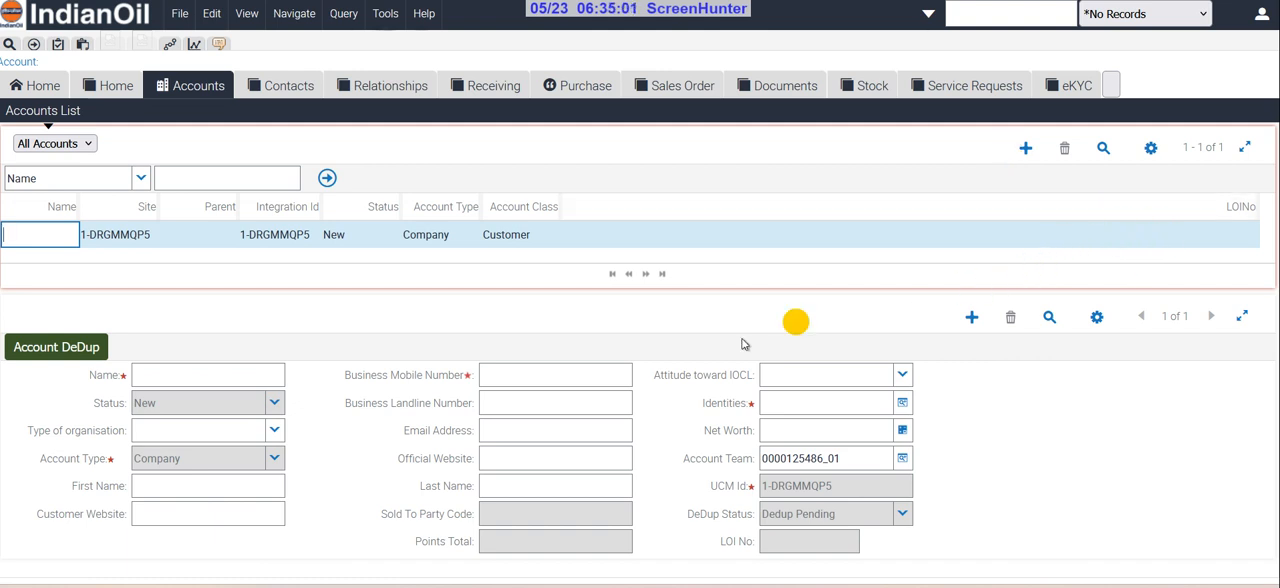
pyautogui.click(221, 376)
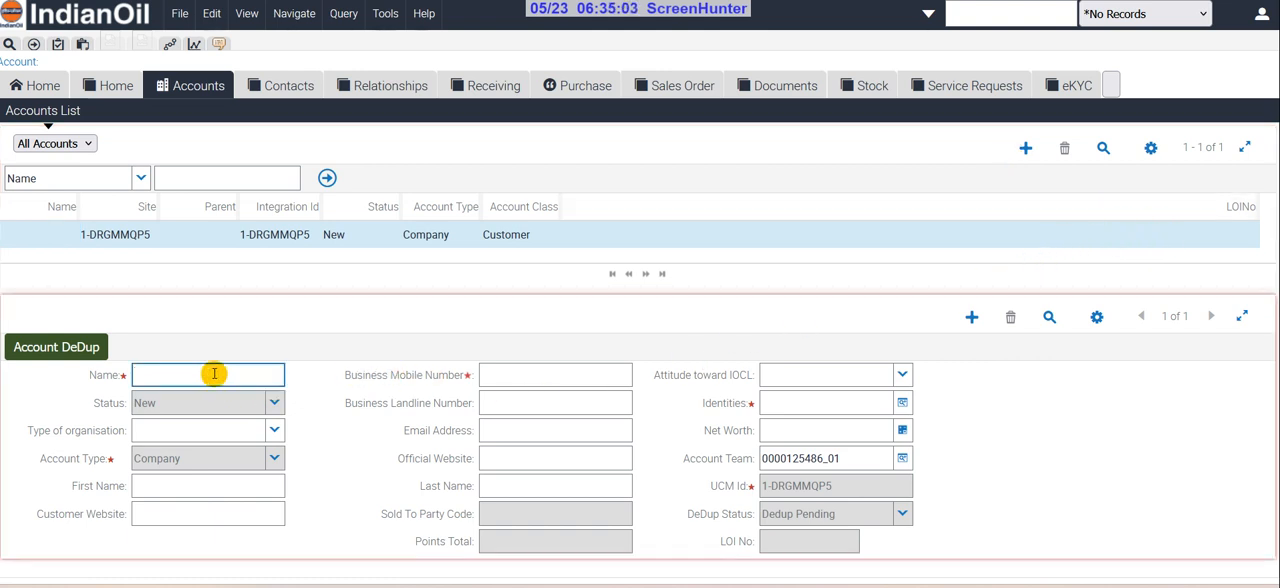
pyautogui.write('SRI SA')
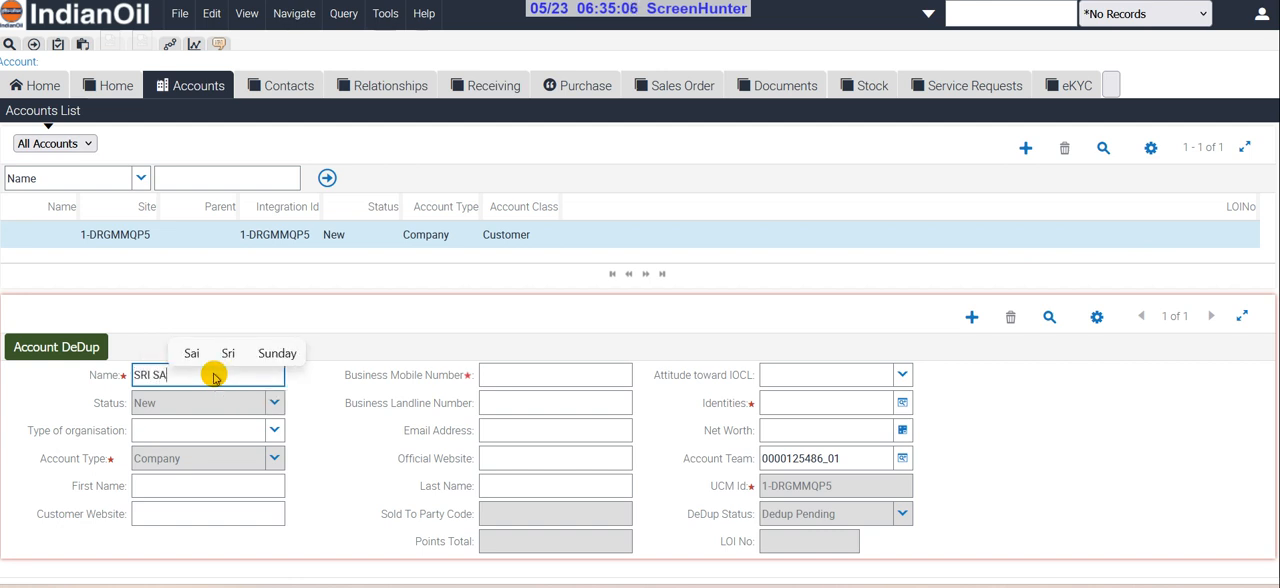
pyautogui.write('I SUPER')
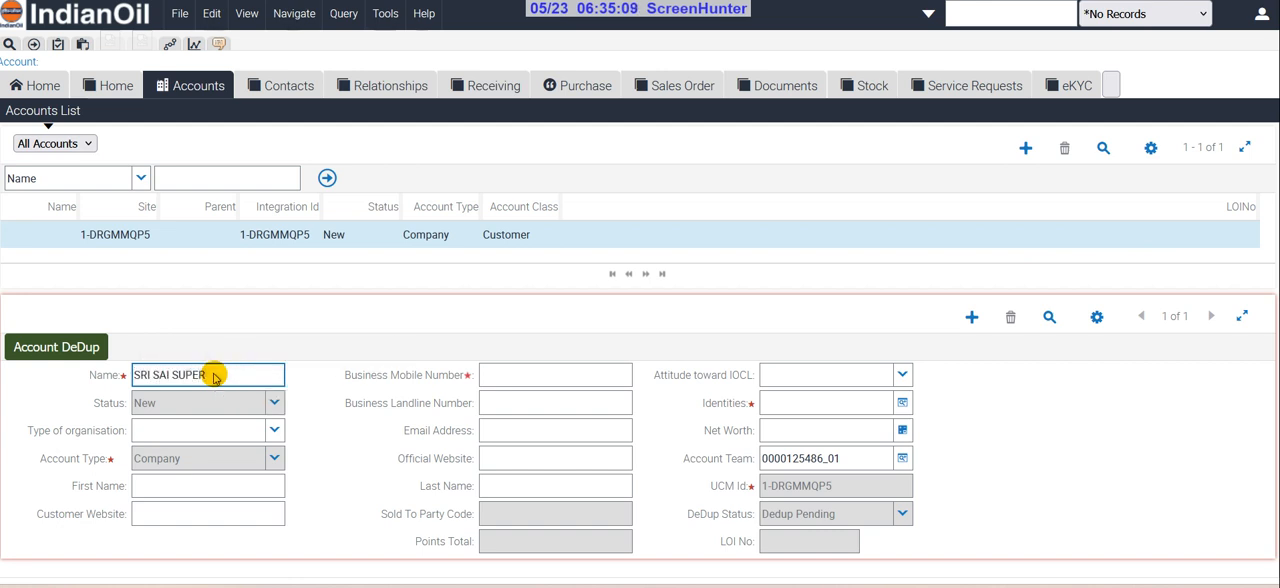
pyautogui.write(' MARKET')
pyautogui.press('Tab')
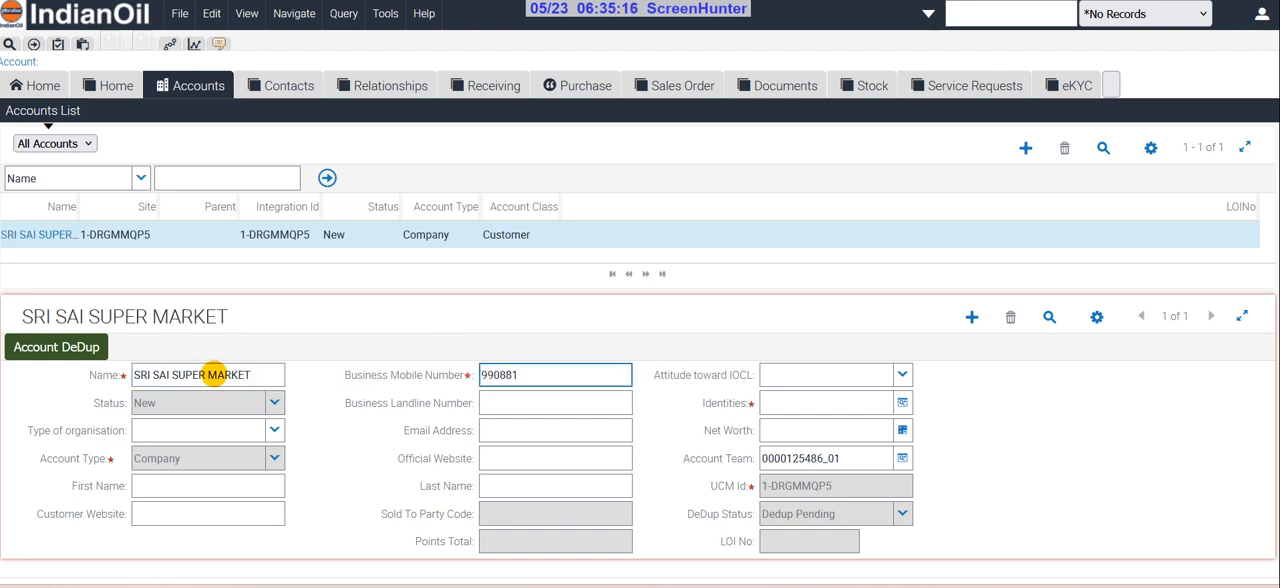
pyautogui.press('Tab')
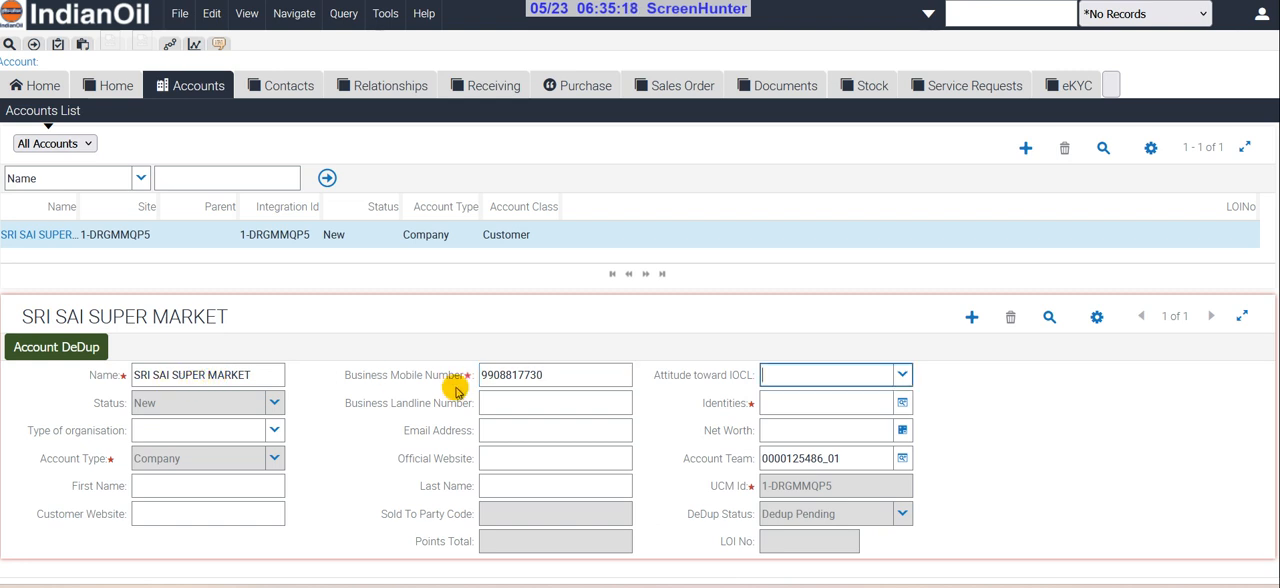
# Add a POA identity to the account with Electricity Bill as the identity method and enter the bill's identity number
pyautogui.click(900, 401)
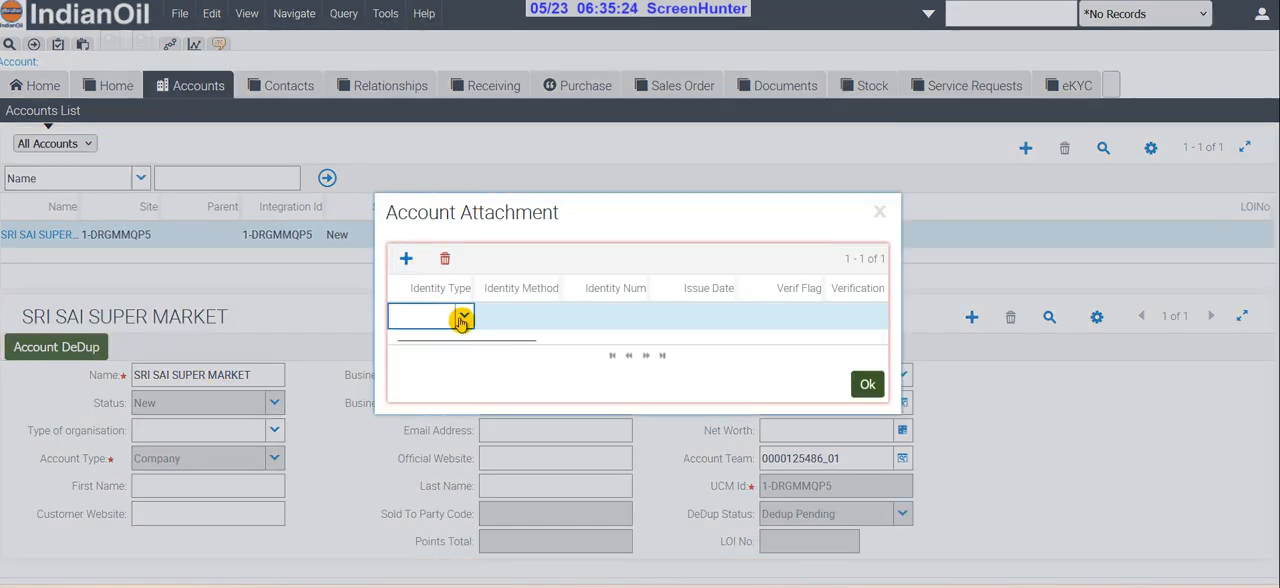
pyautogui.write('OA')
pyautogui.click(421, 248)
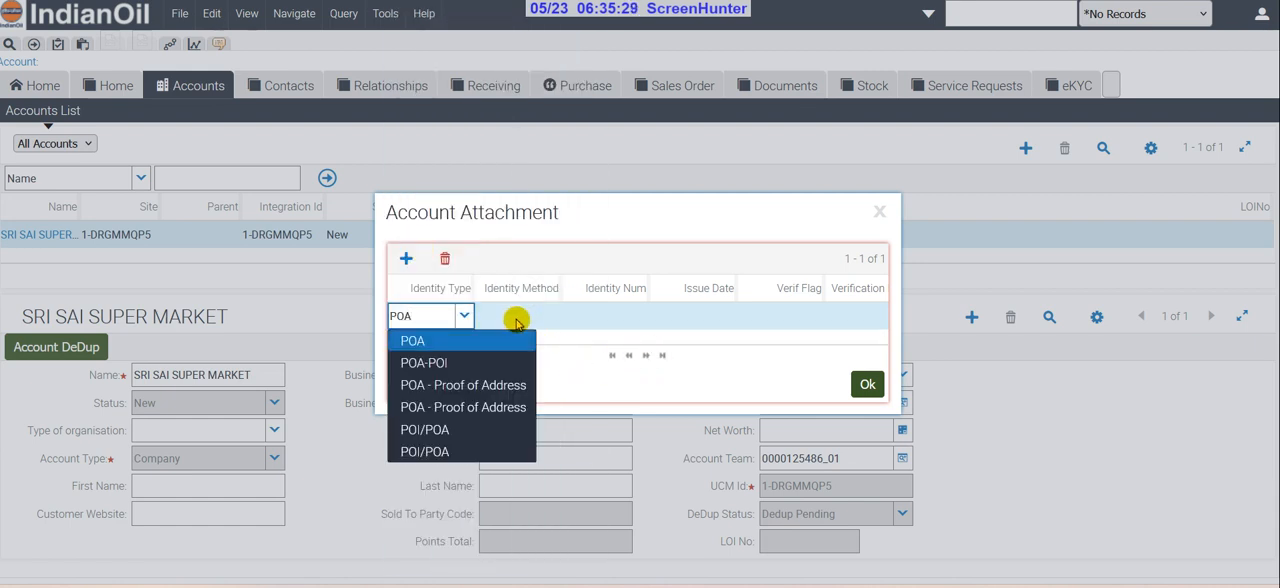
pyautogui.click(516, 322)
pyautogui.click(552, 316)
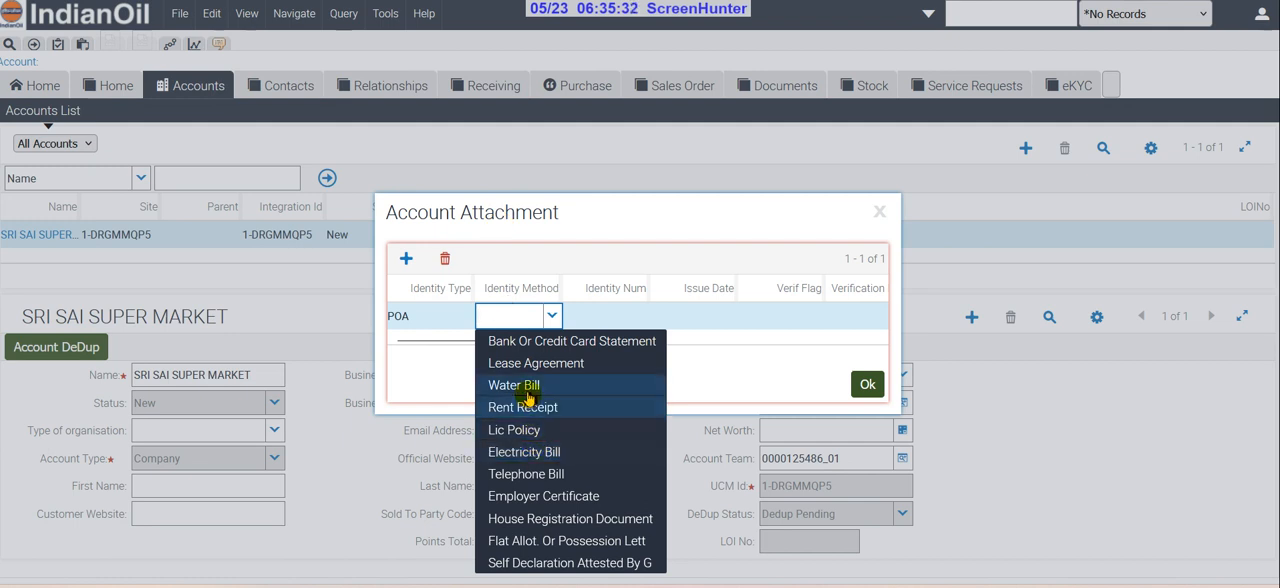
pyautogui.click(545, 451)
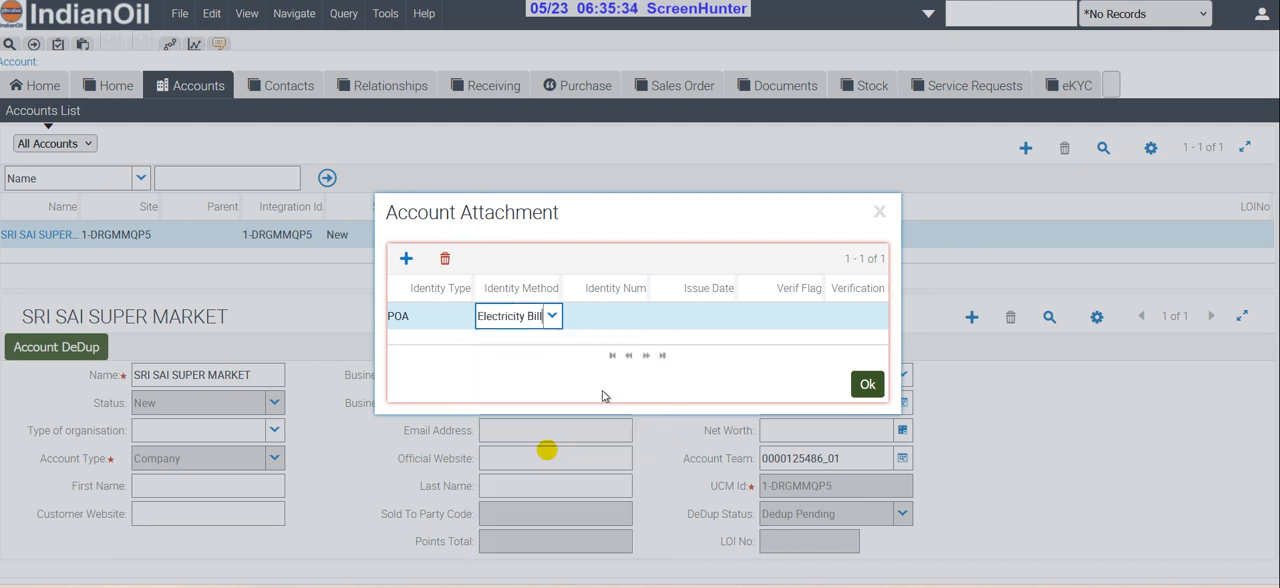
pyautogui.click(609, 317)
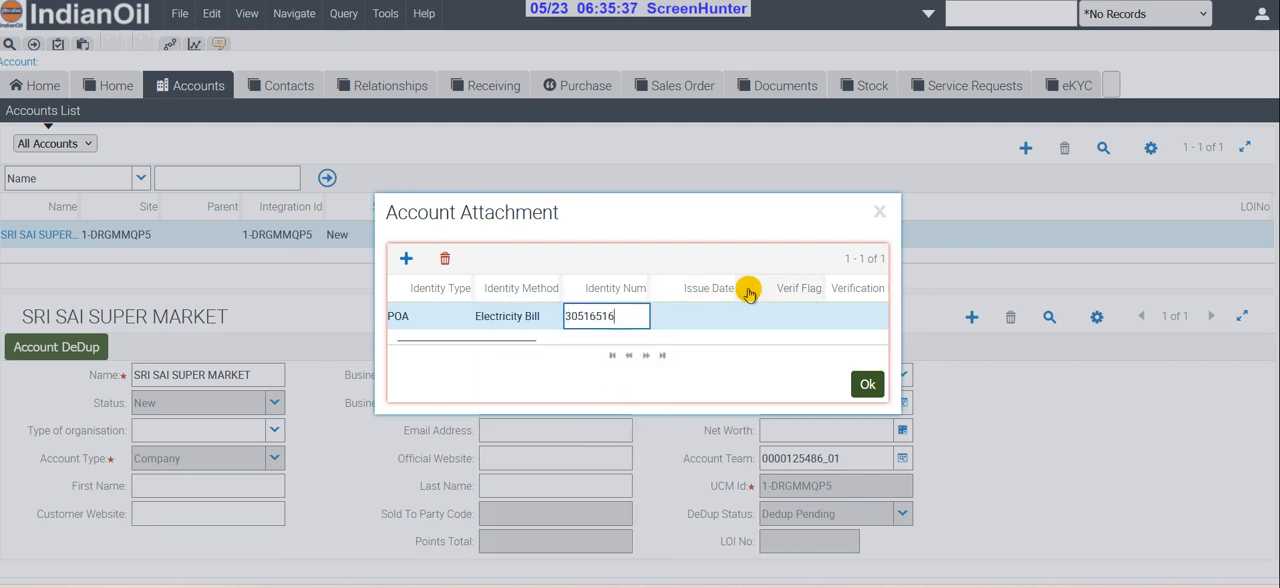
pyautogui.click(866, 384)
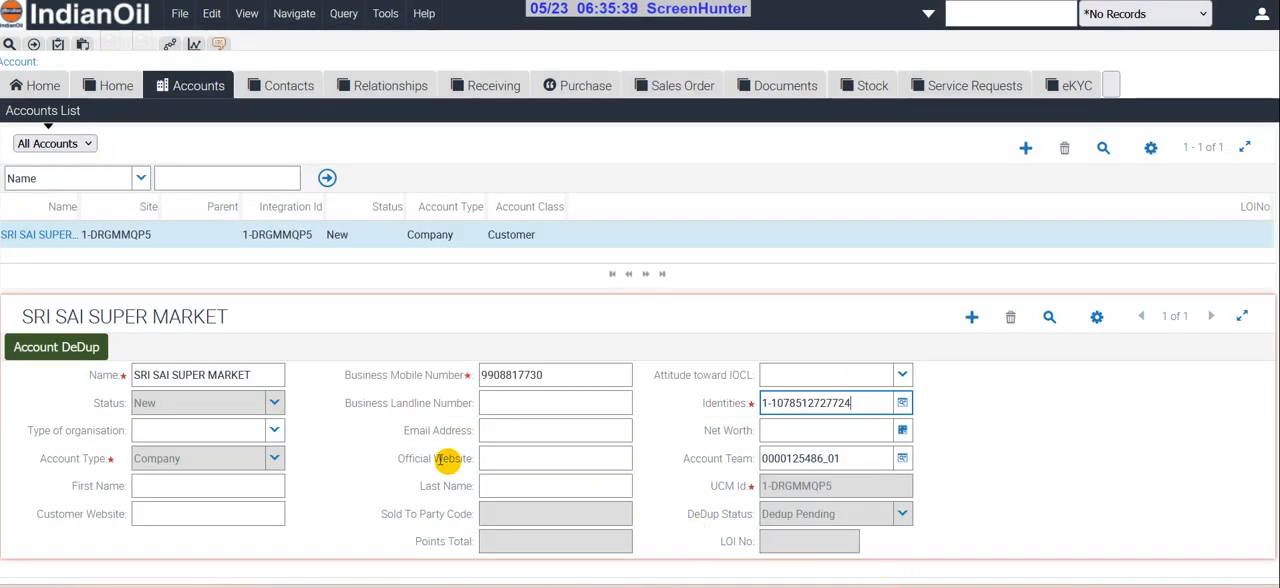
# Fill in the contact's first name and last name on the account form
pyautogui.click(173, 486)
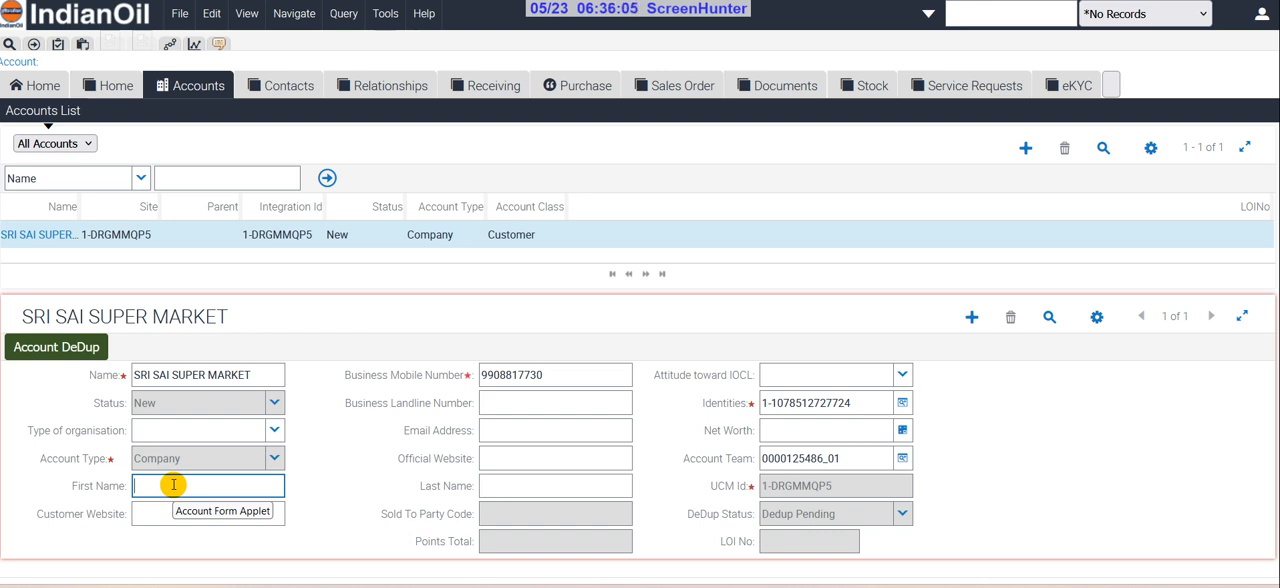
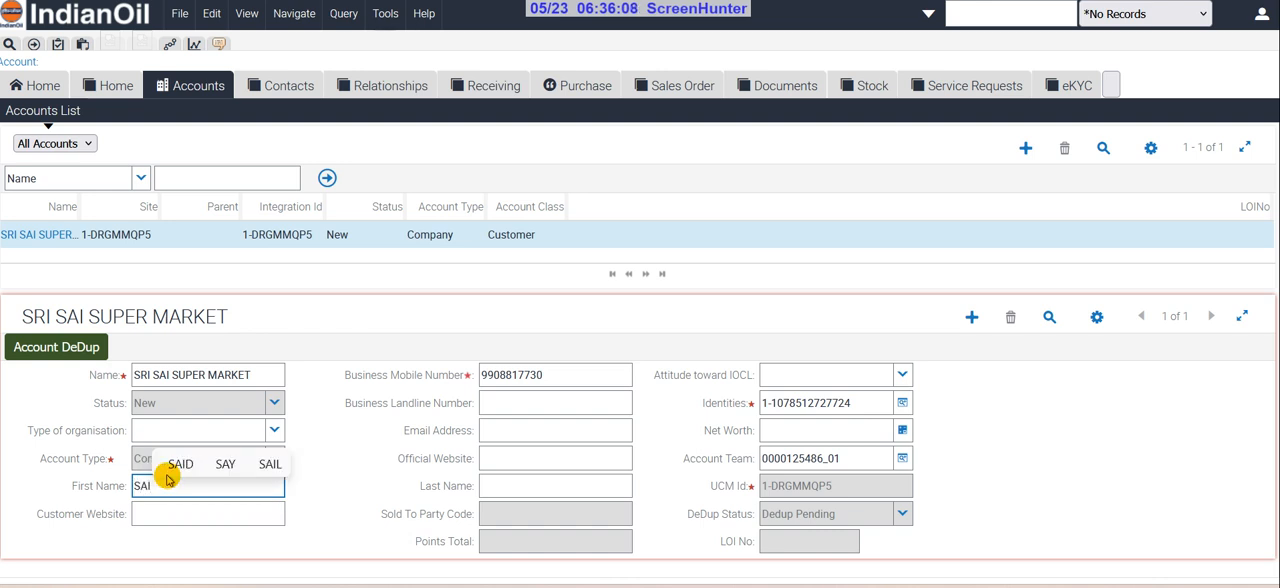
pyautogui.press('Tab')
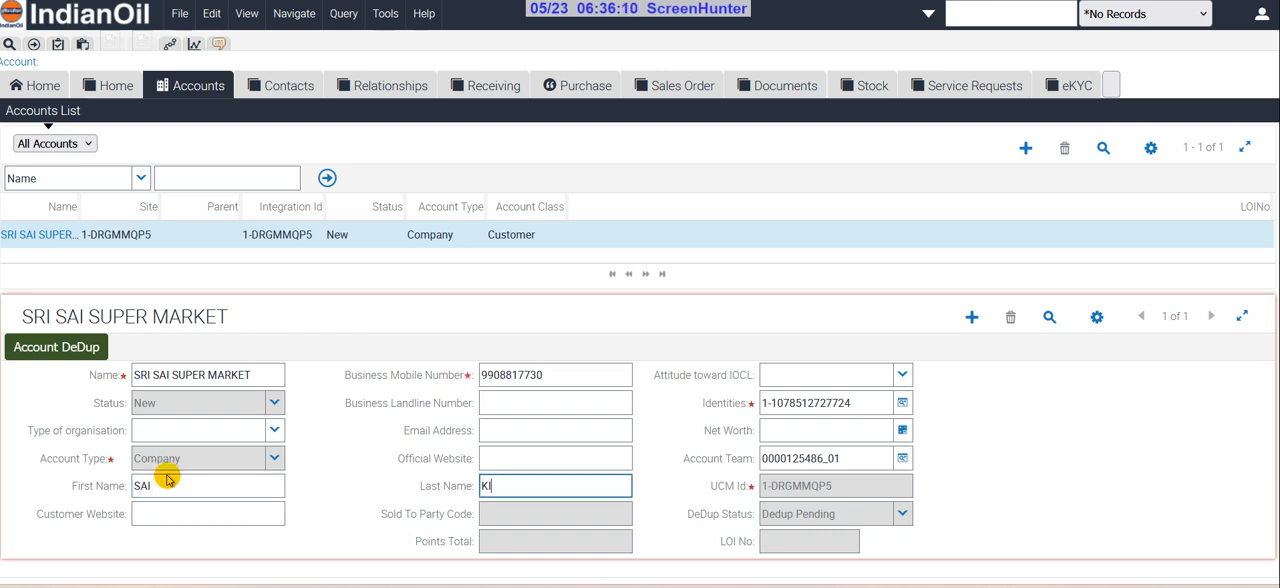
pyautogui.press('Tab')
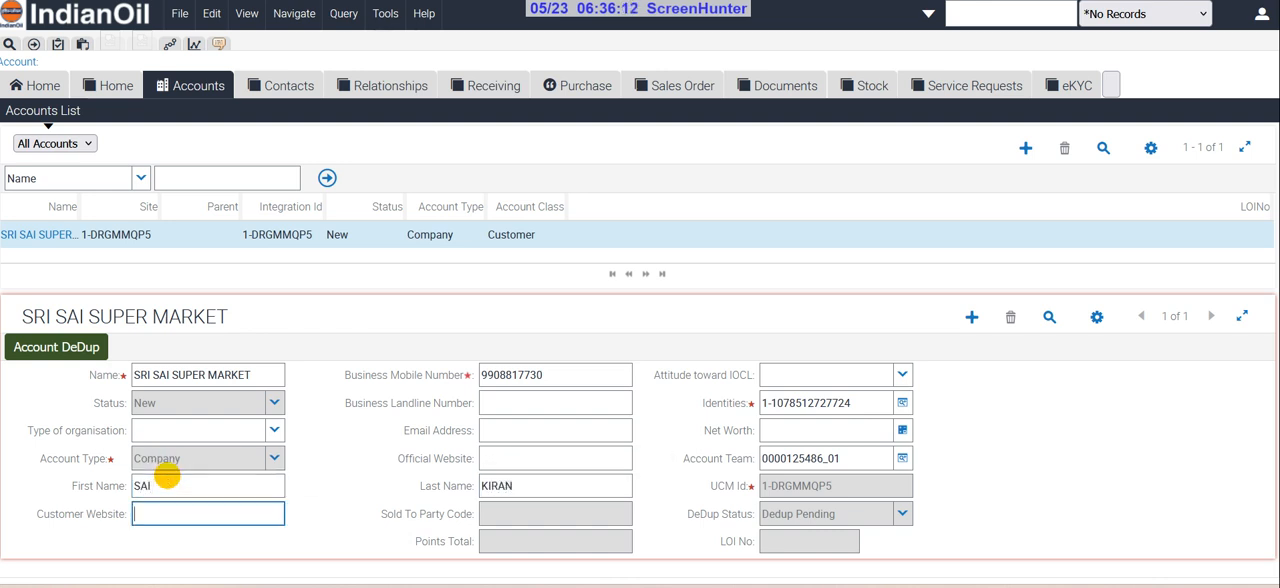
# Replace the account's business mobile number with the contact's other number and run Account DeDup
pyautogui.doubleClick(605, 375)
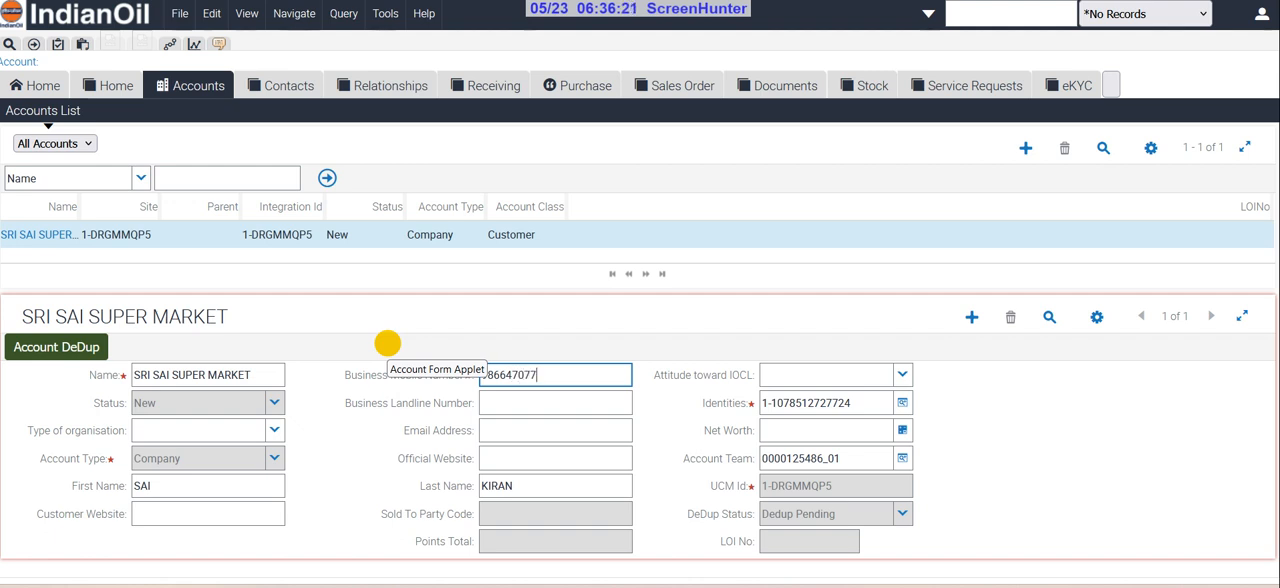
pyautogui.press('Tab')
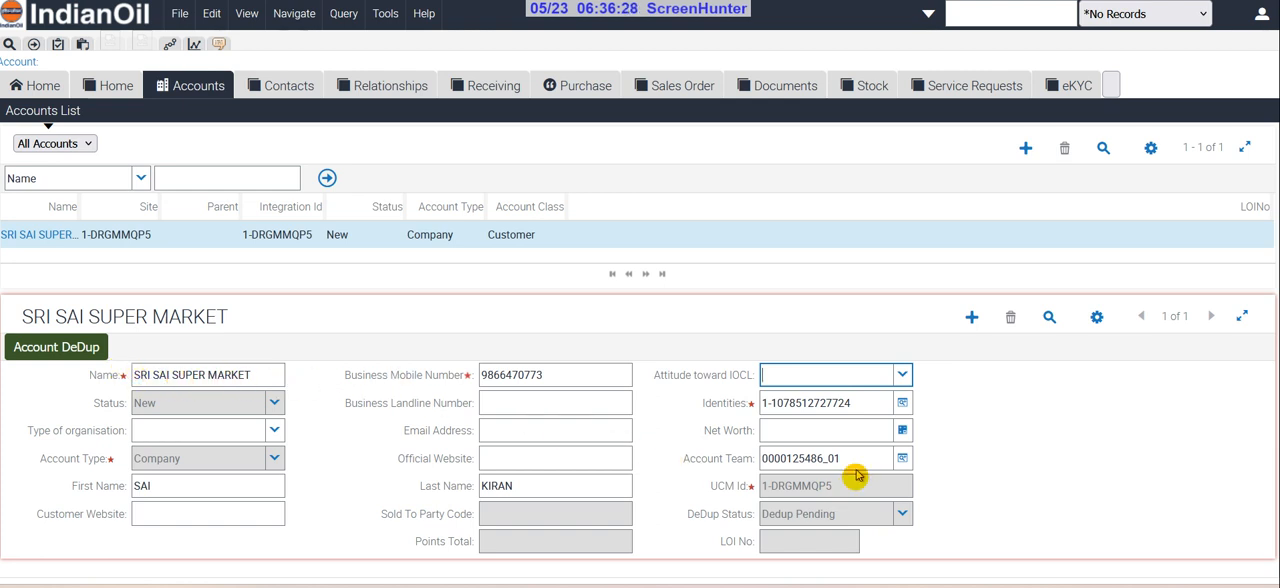
pyautogui.click(106, 347)
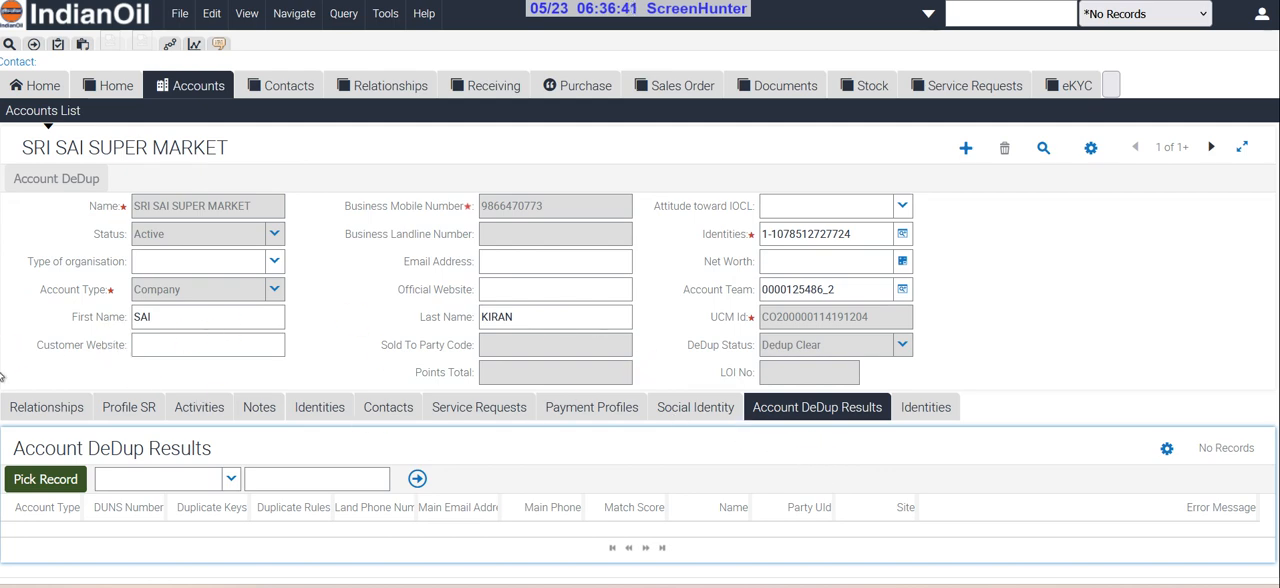
# Add a new site record under the account's relationships and name it SRI SAI SUPERMARKET
pyautogui.click(35, 405)
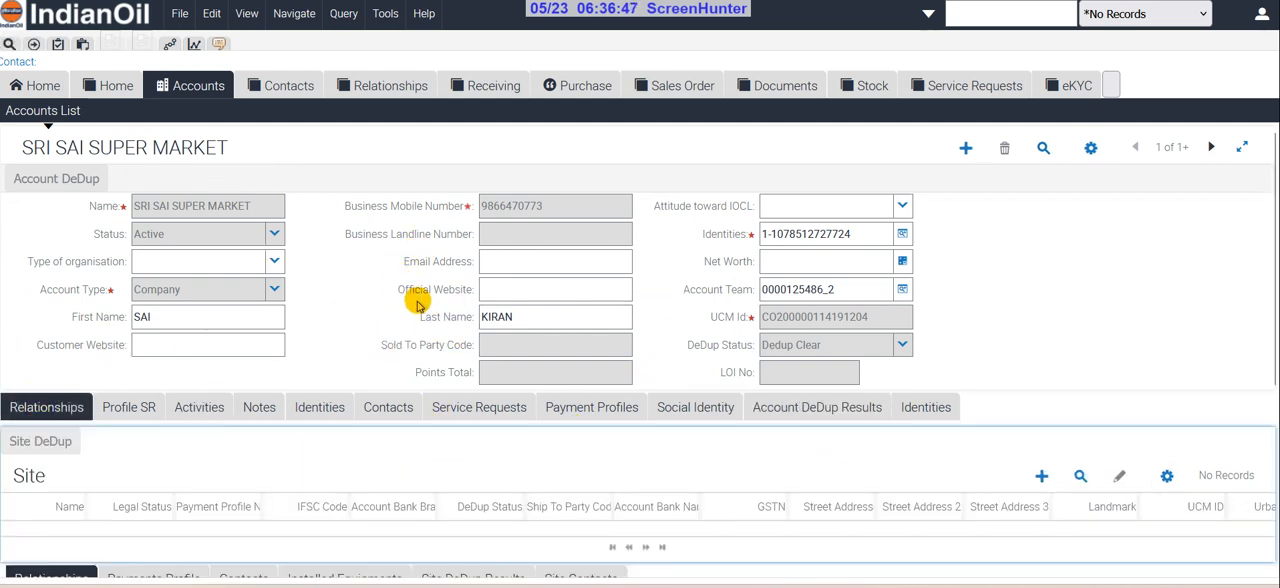
pyautogui.scroll(-2, 418, 302)
pyautogui.click(1042, 299)
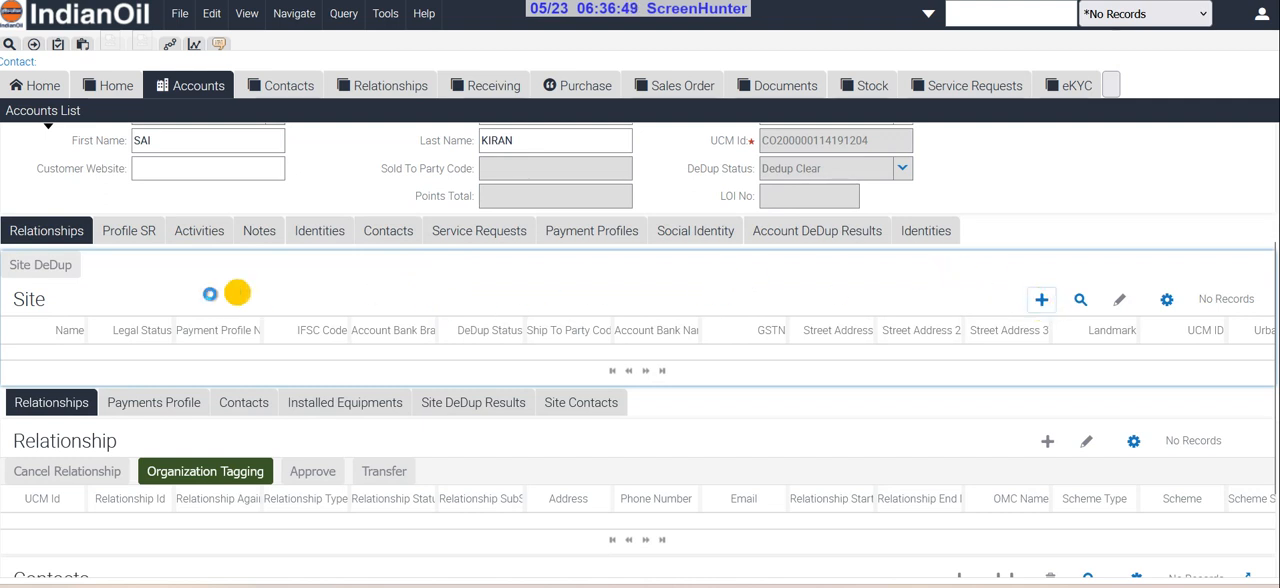
pyautogui.click(113, 392)
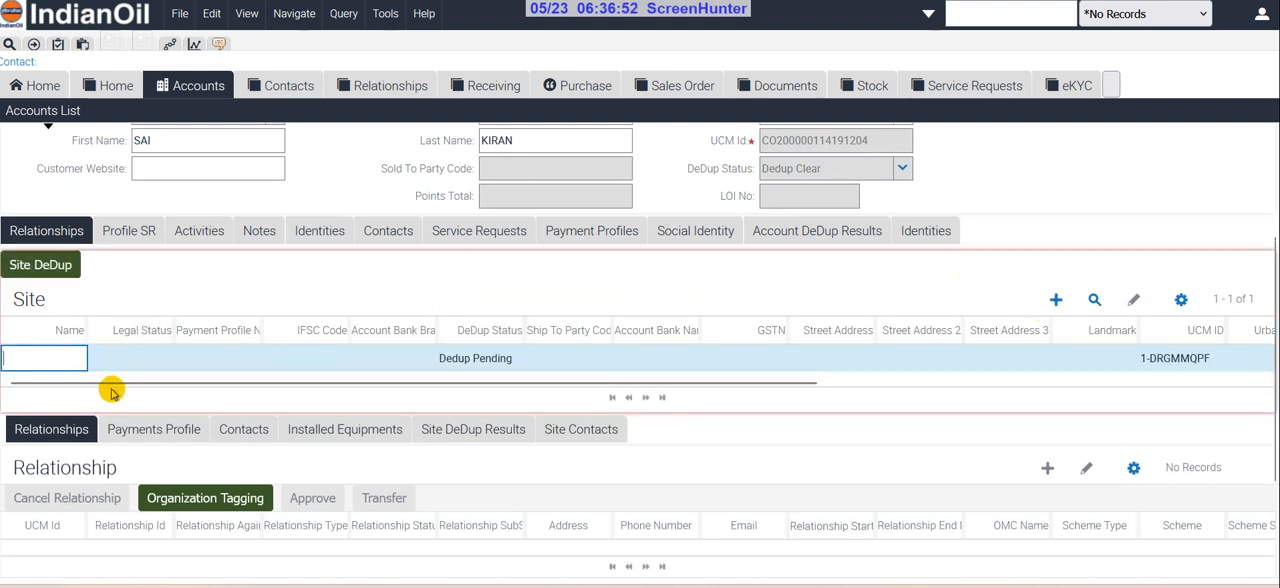
pyautogui.write('SRI SAI')
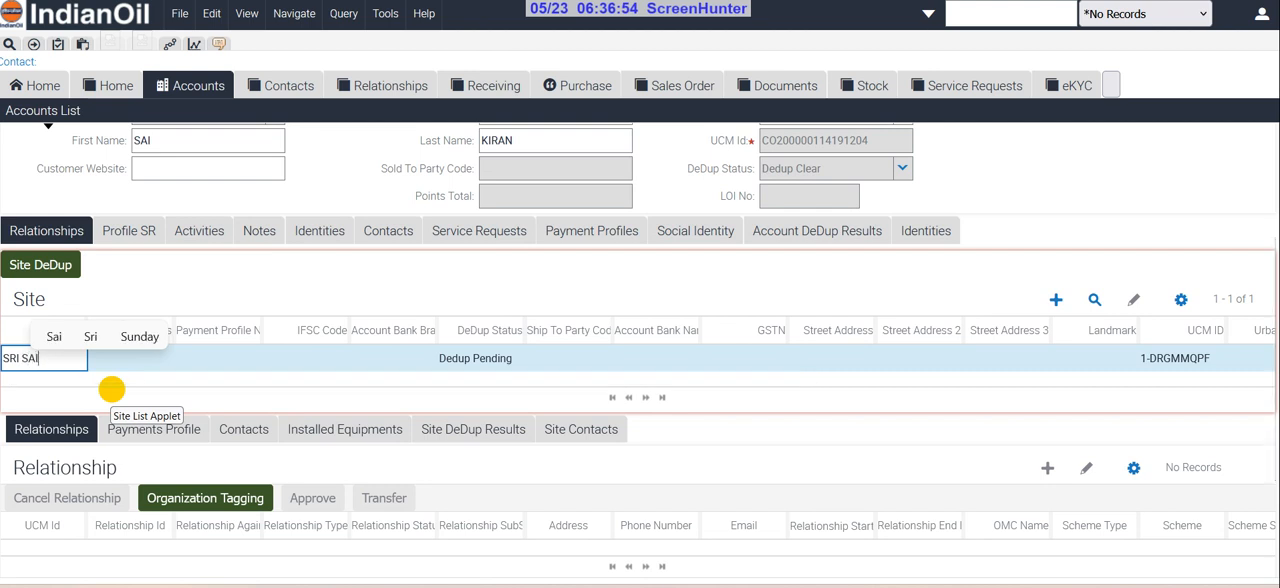
pyautogui.write(' SUP')
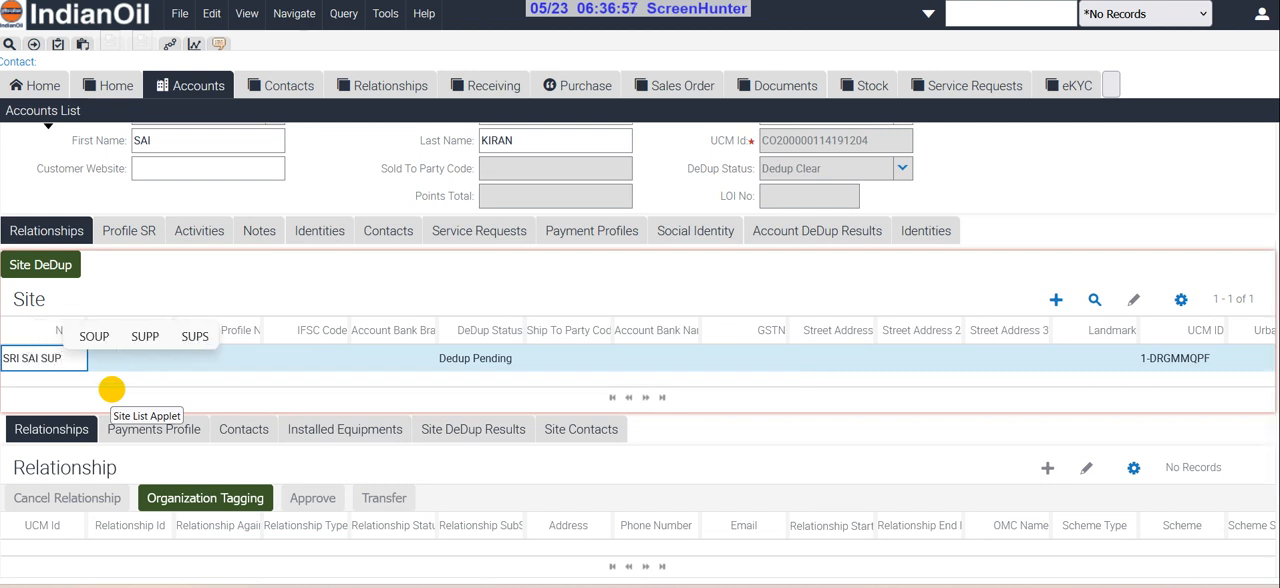
pyautogui.write('ERM')
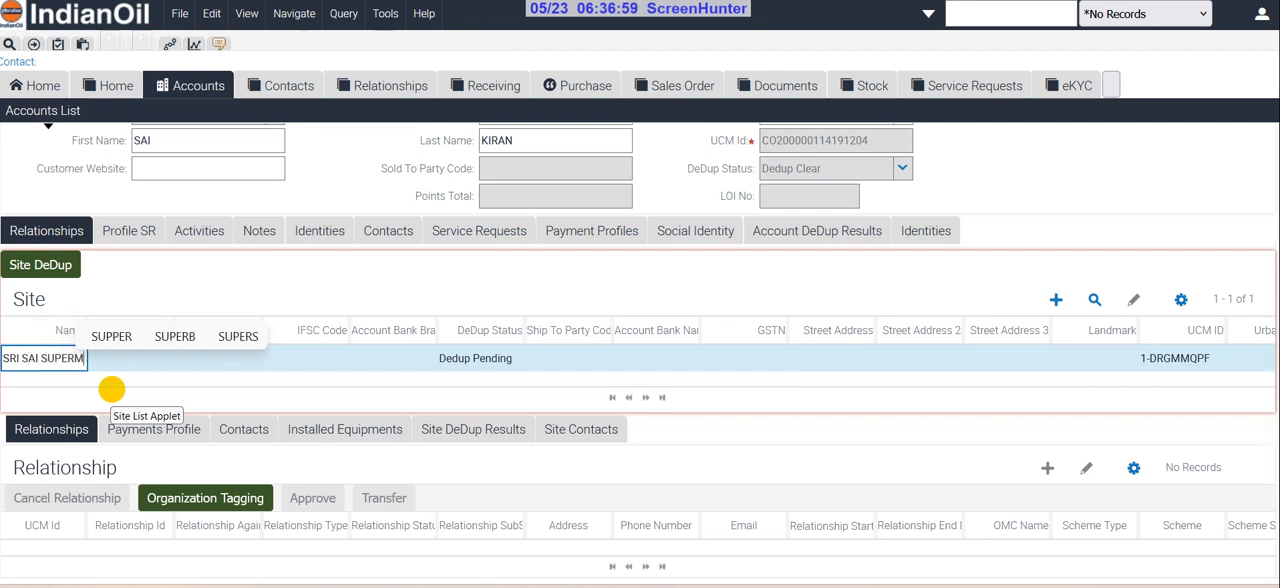
pyautogui.write('ARKET')
pyautogui.press('Tab')
pyautogui.press('Tab')
pyautogui.press('Tab')
pyautogui.press('Tab')
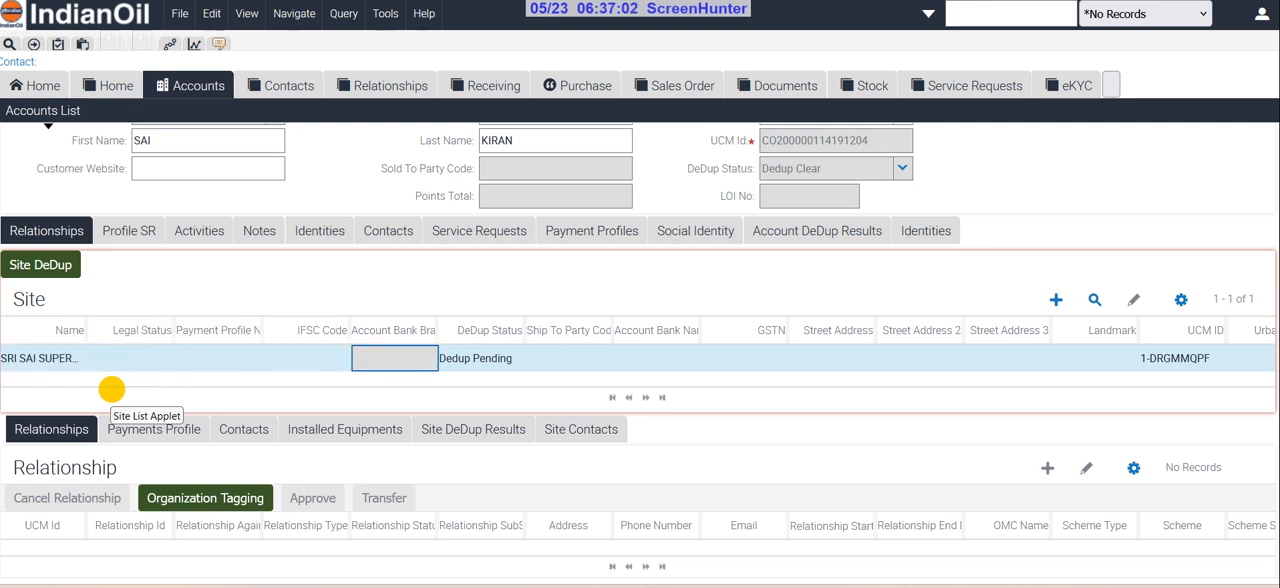
pyautogui.press('Tab')
pyautogui.press('Tab')
pyautogui.press('Tab')
pyautogui.press('Tab')
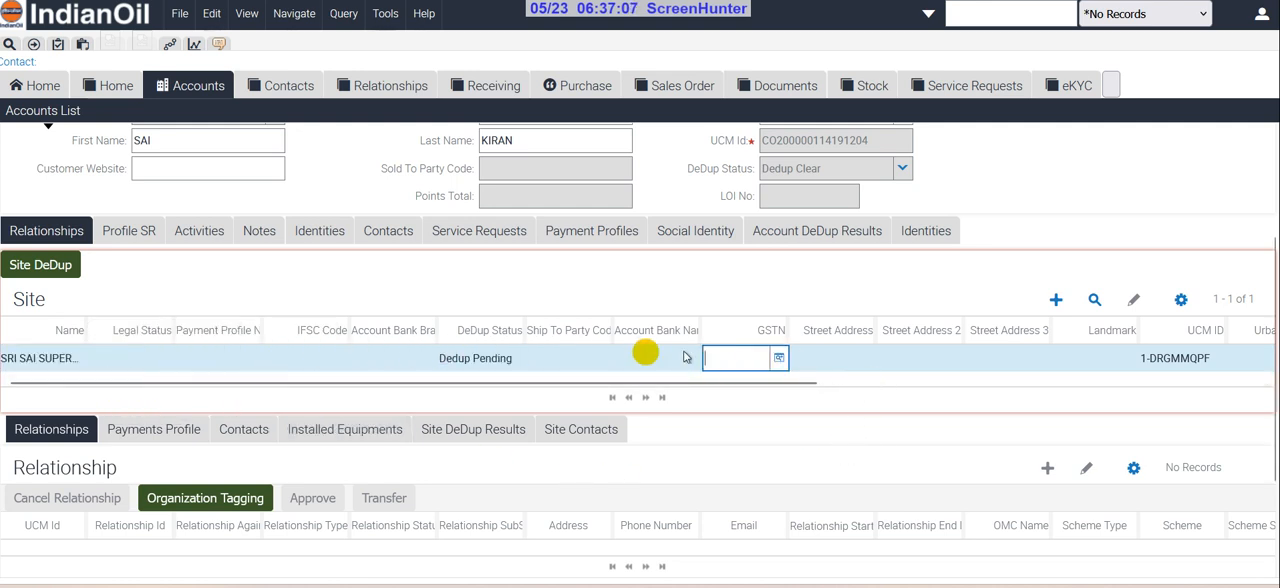
# Start a new street address for the site and fill in its three address lines and area/landmark
pyautogui.click(862, 357)
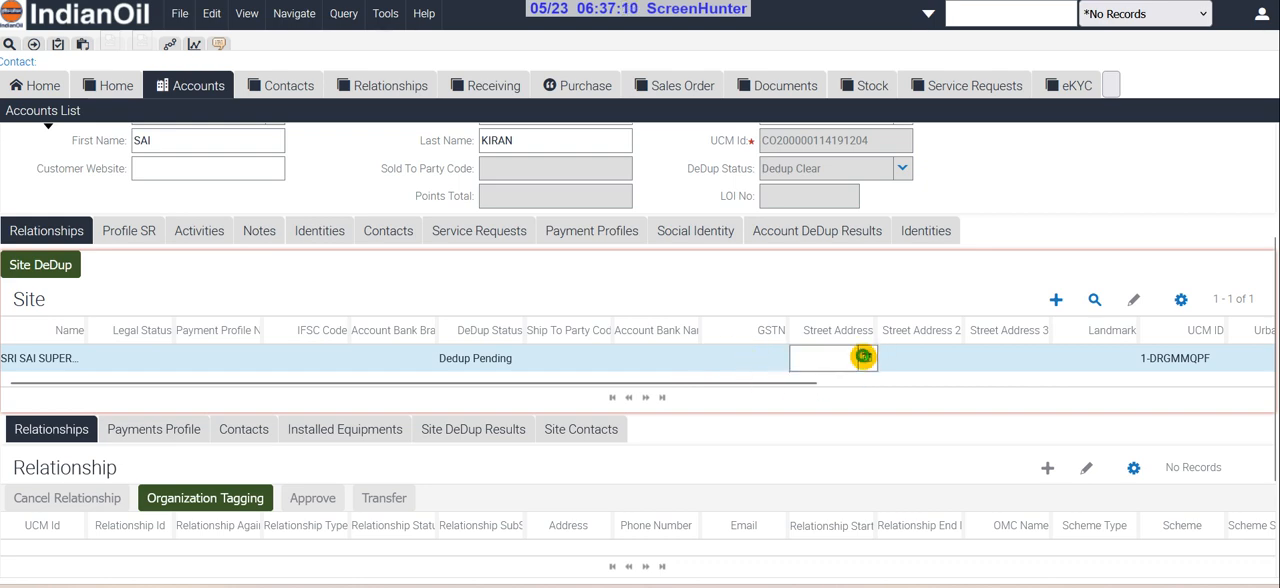
pyautogui.click(864, 357)
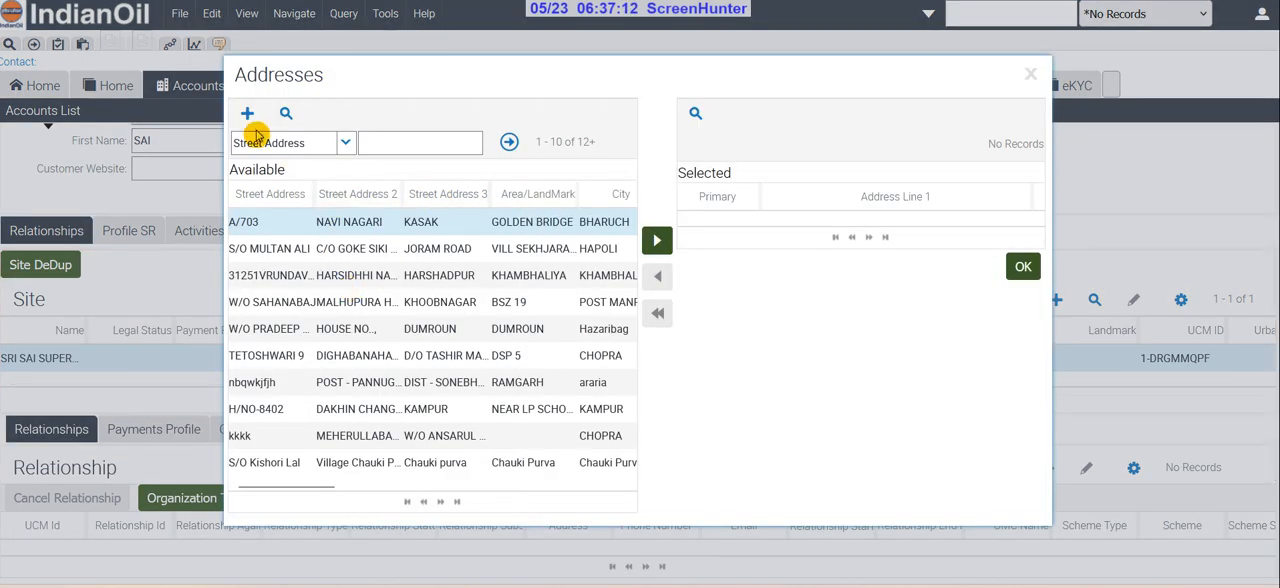
pyautogui.click(245, 113)
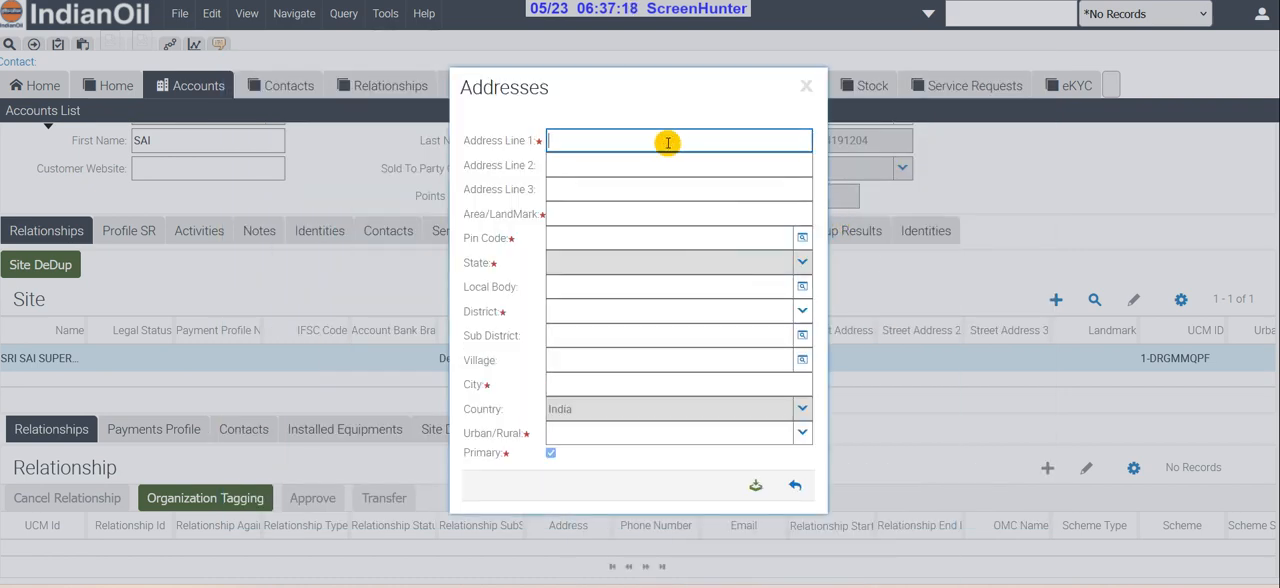
pyautogui.press('Tab')
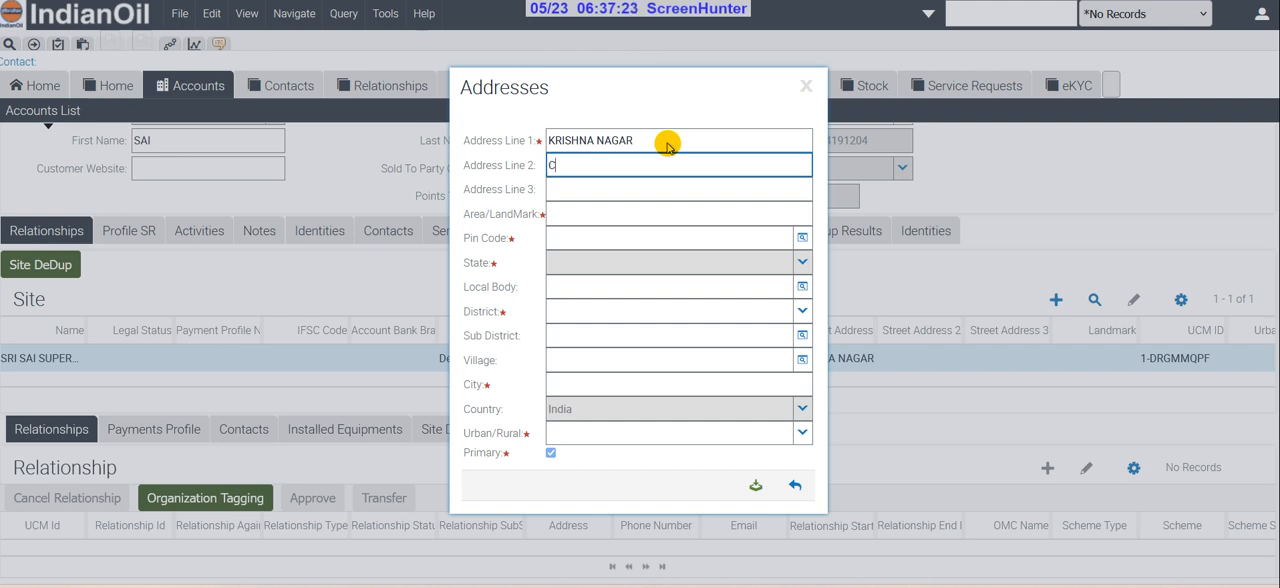
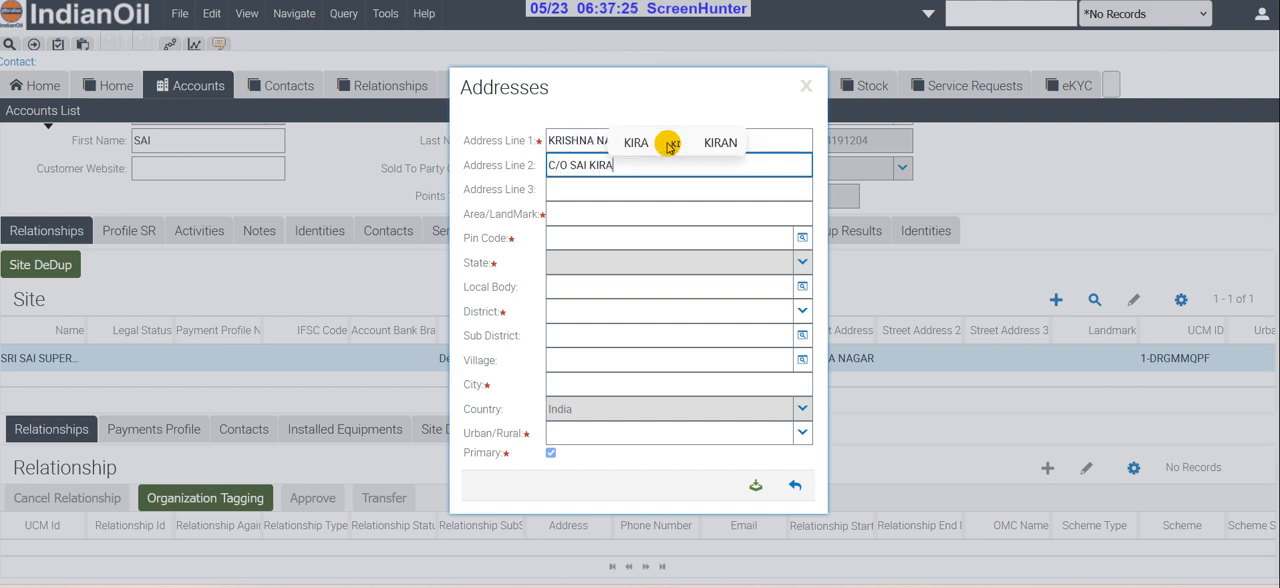
pyautogui.press('Tab')
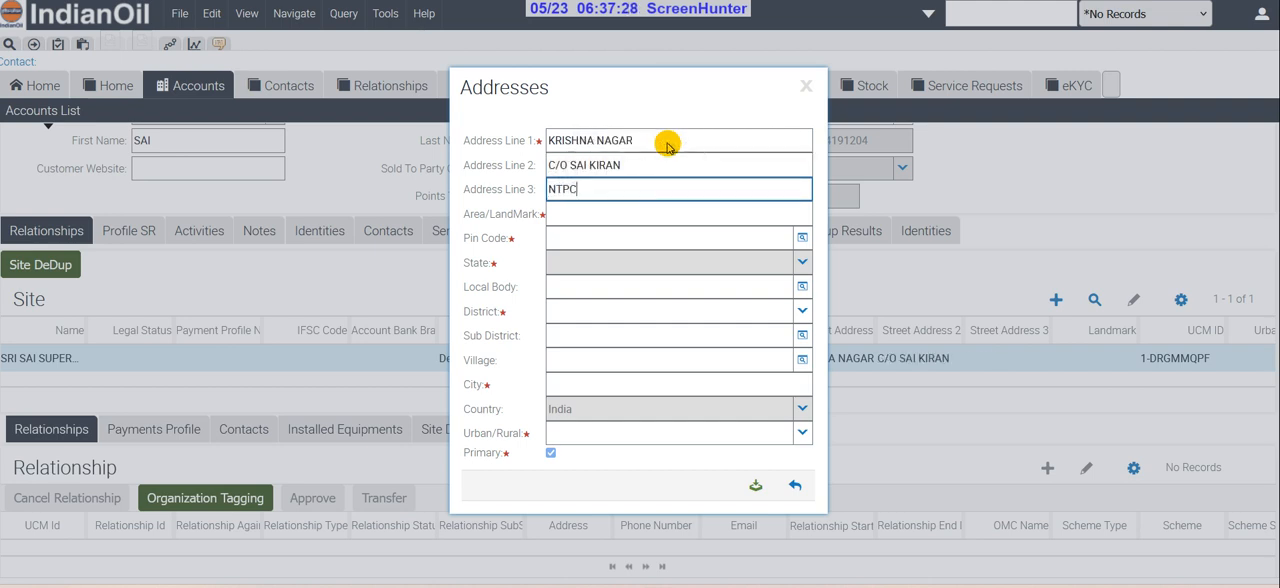
pyautogui.press('Tab')
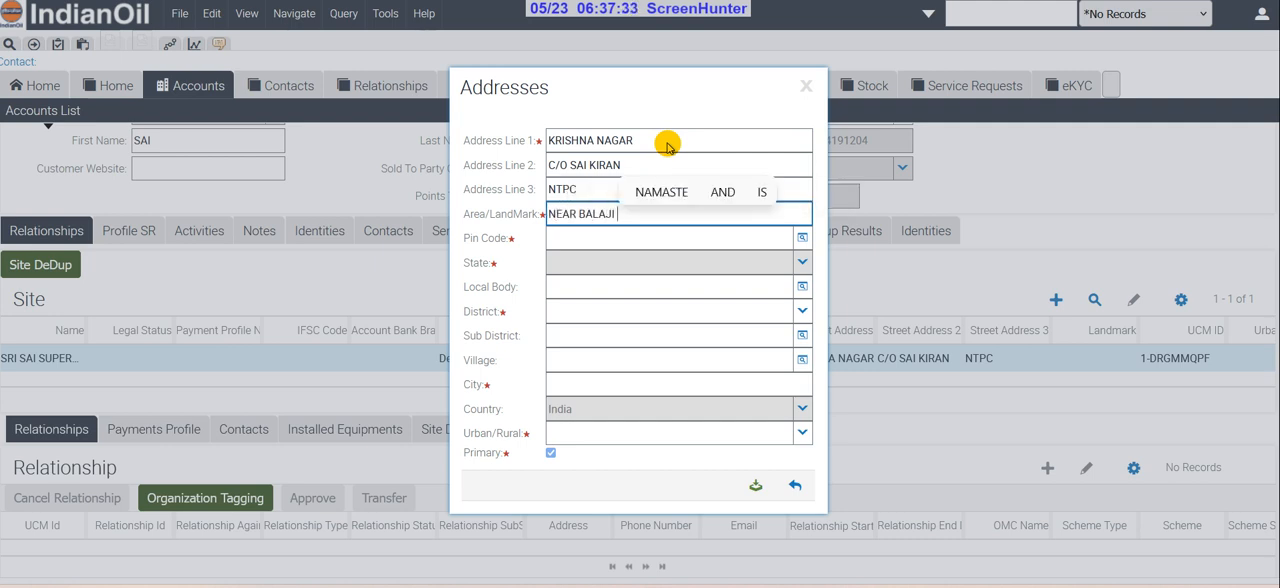
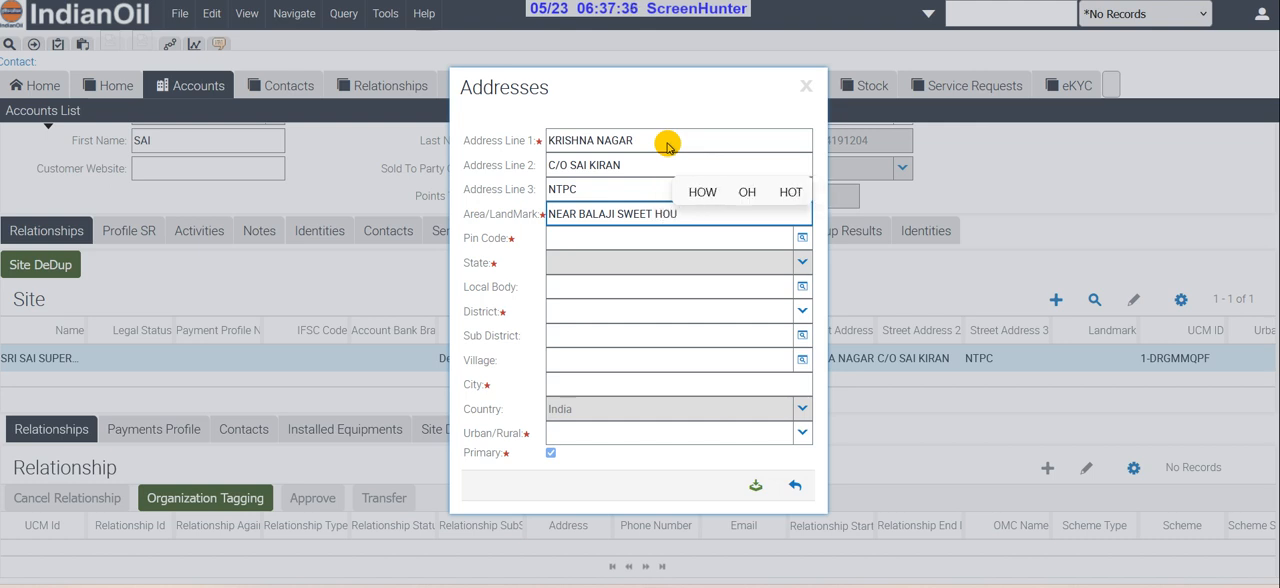
pyautogui.press('Tab')
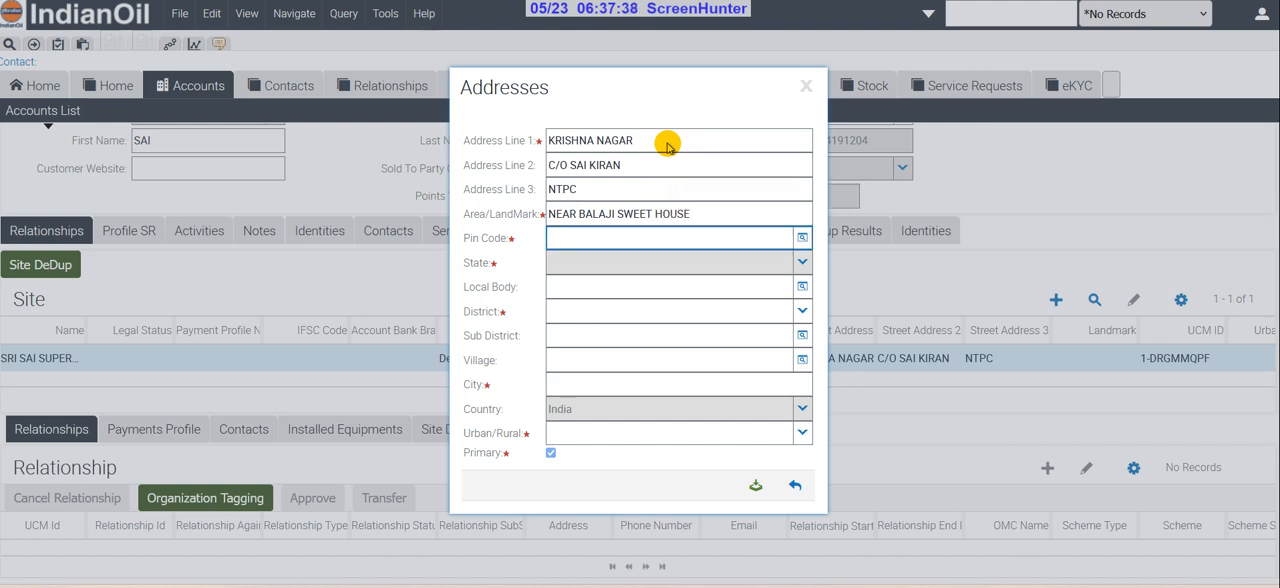
# Complete the address with its postal code, local body and city, classify it as Urban, and save it to the site
pyautogui.press('Tab')
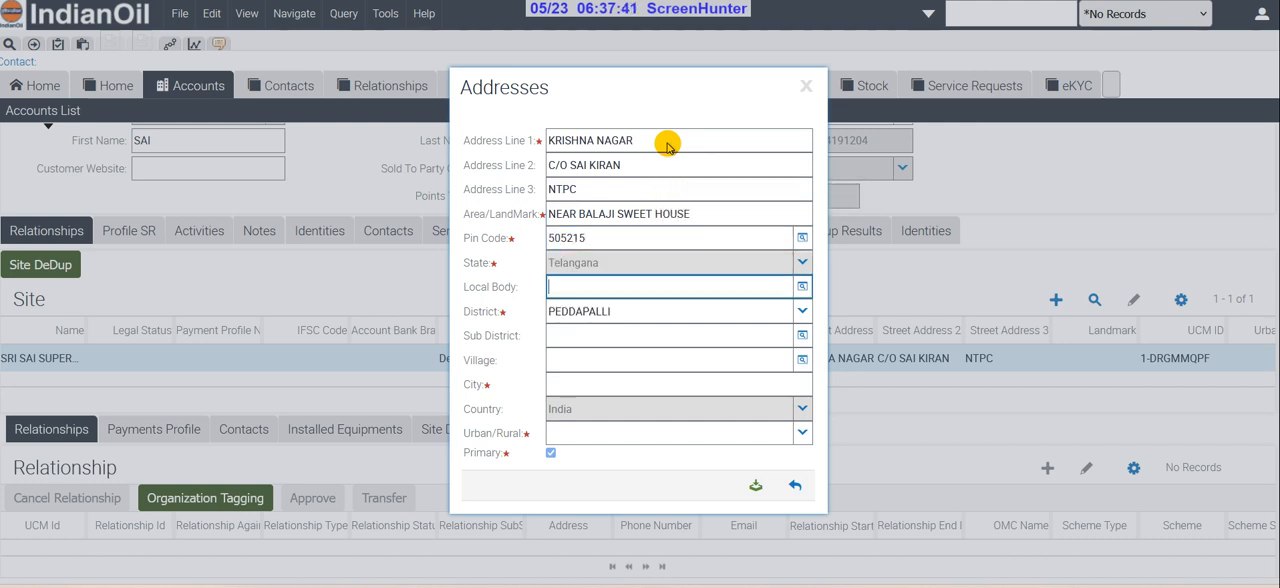
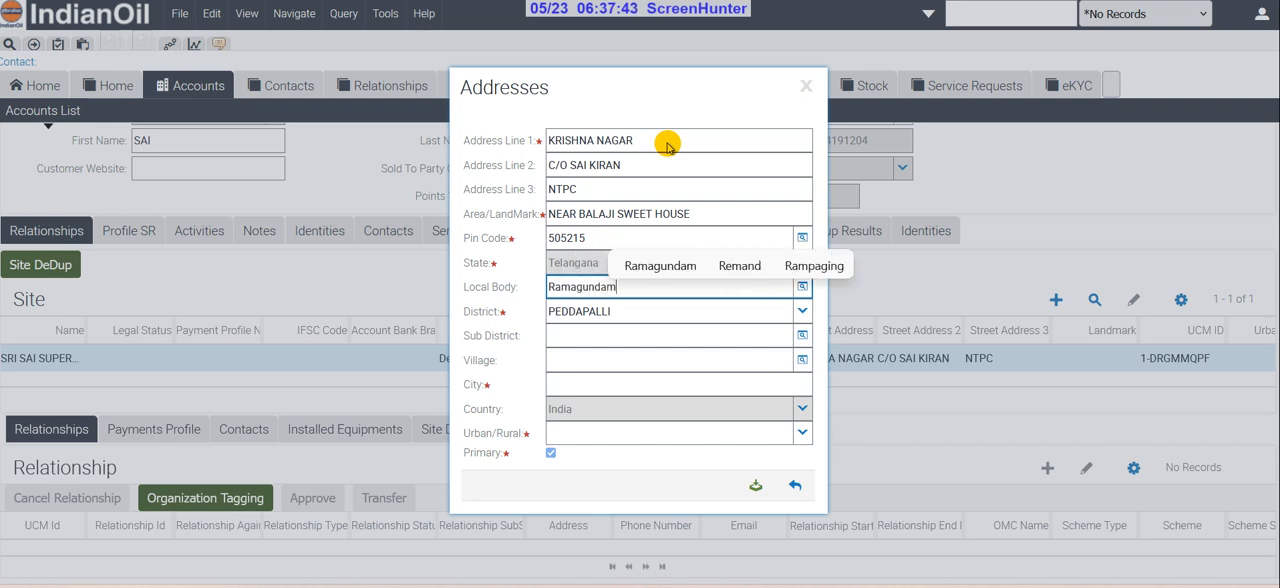
pyautogui.press('Tab')
pyautogui.press('Tab')
pyautogui.press('Tab')
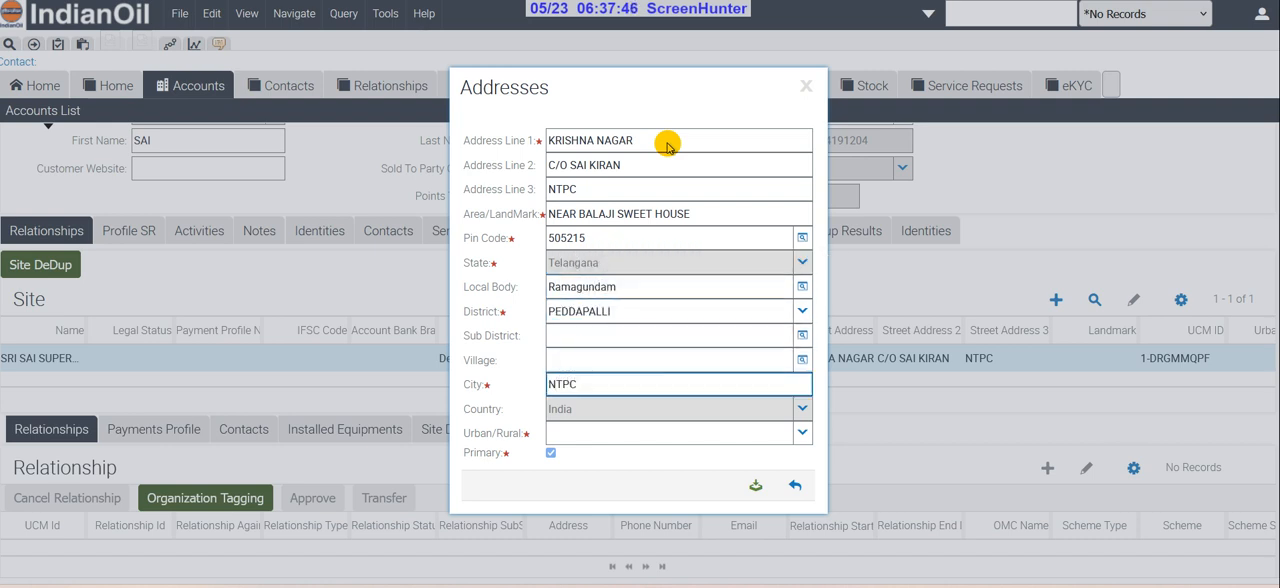
pyautogui.press('Tab')
pyautogui.click(802, 433)
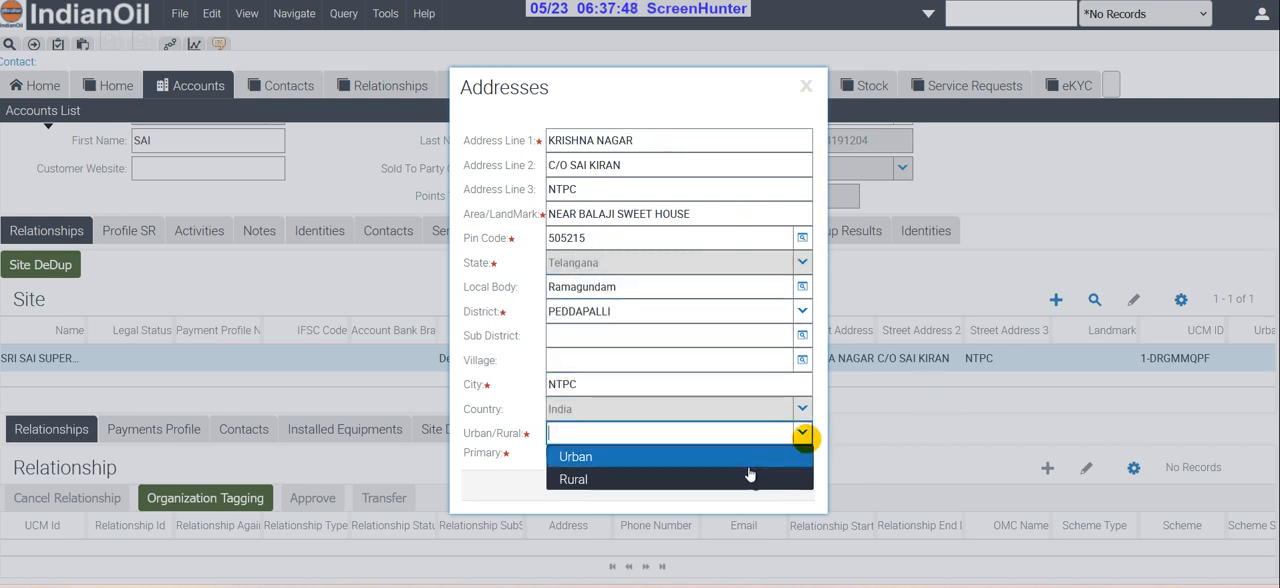
pyautogui.click(750, 456)
pyautogui.click(755, 491)
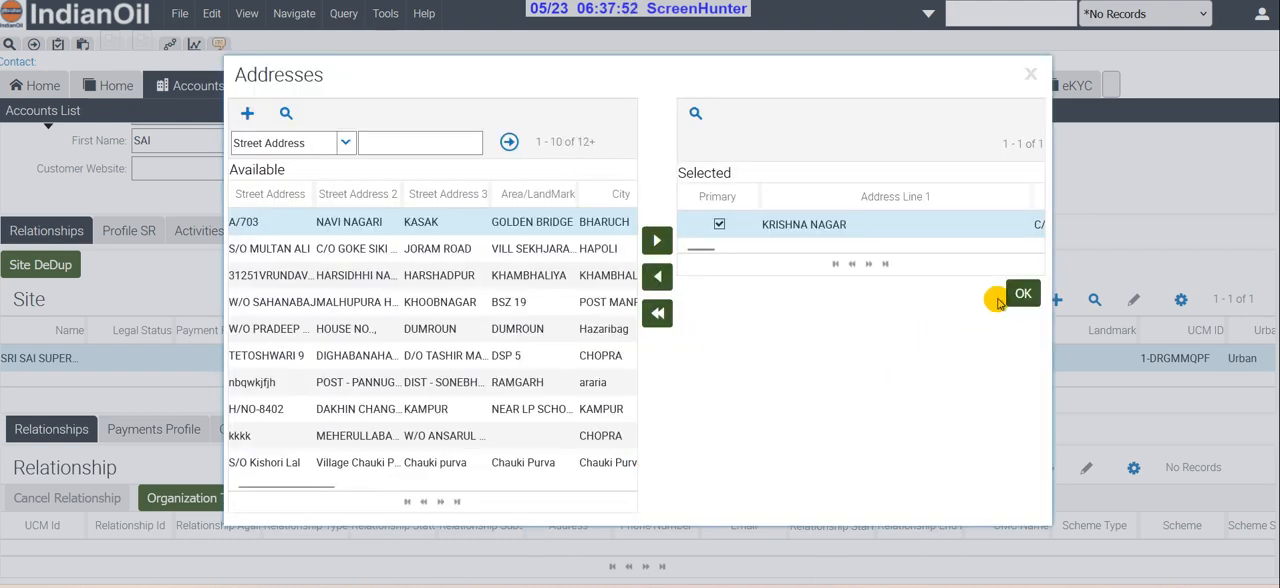
pyautogui.click(1021, 294)
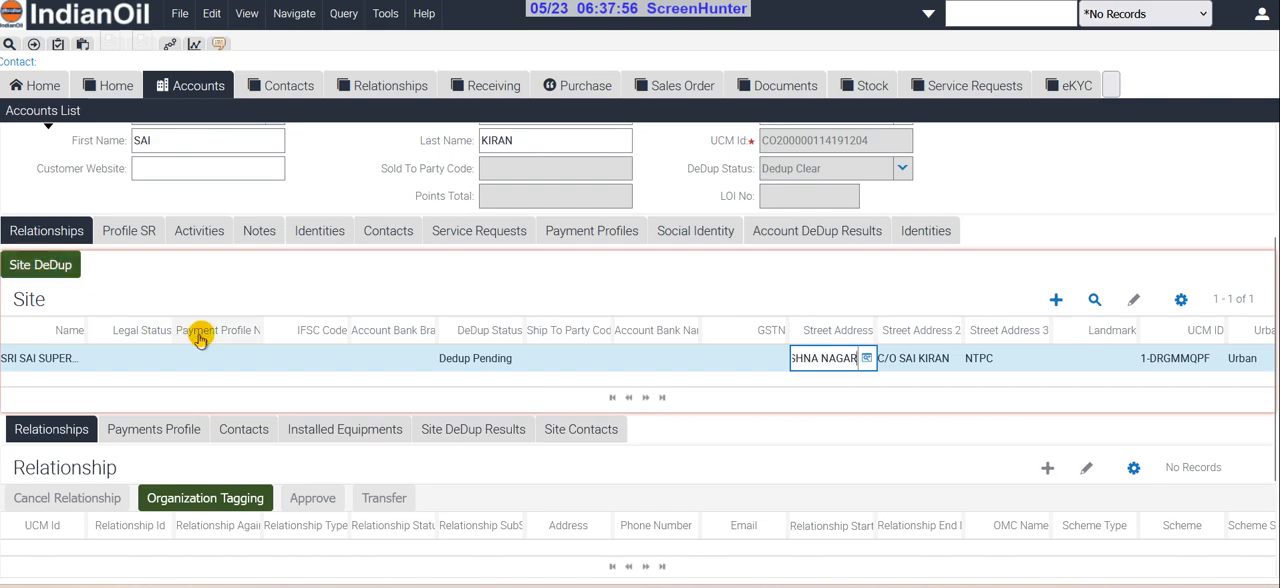
# Run Site DeDup on the new site twice, continuing each time without bank details or a payment profile
pyautogui.click(60, 268)
pyautogui.click(716, 326)
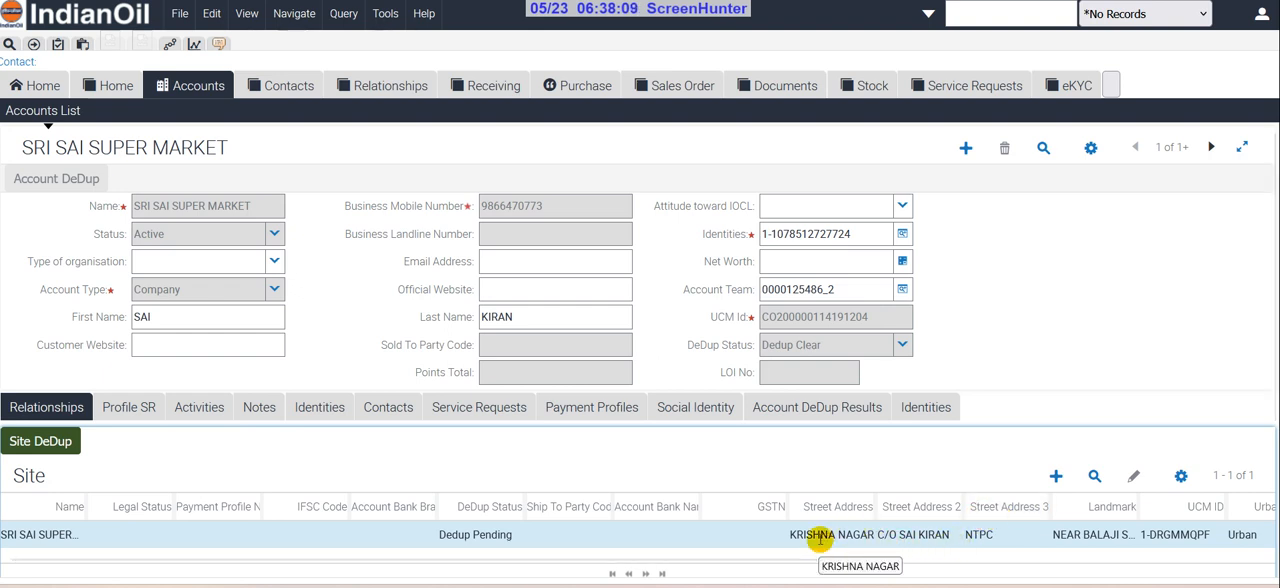
pyautogui.scroll(-3, 820, 540)
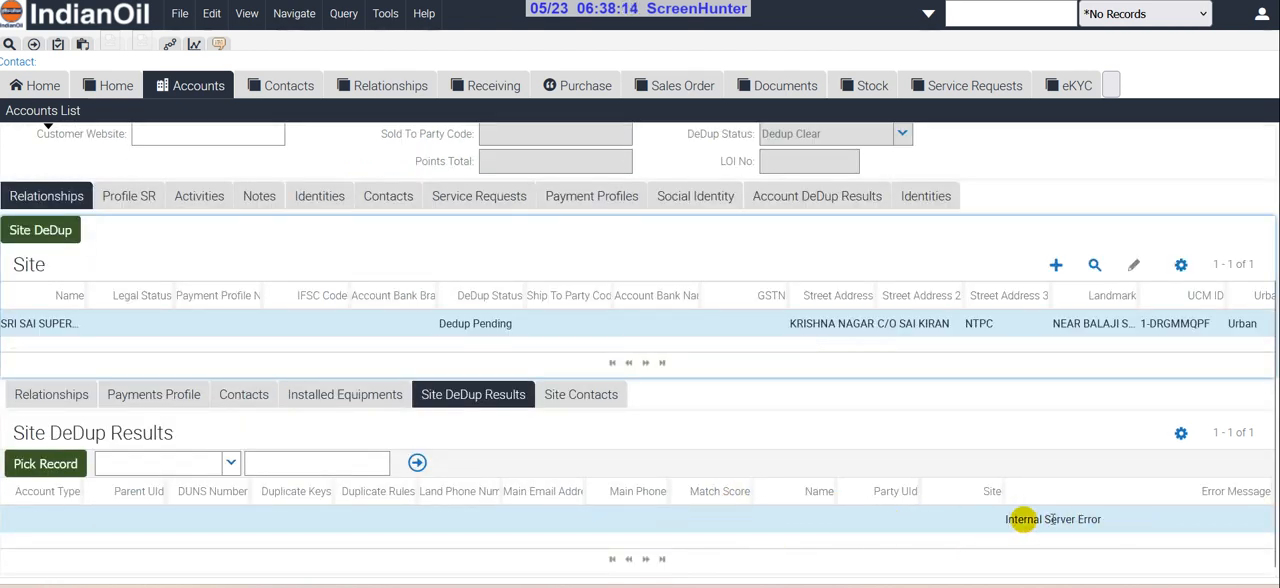
pyautogui.click(40, 230)
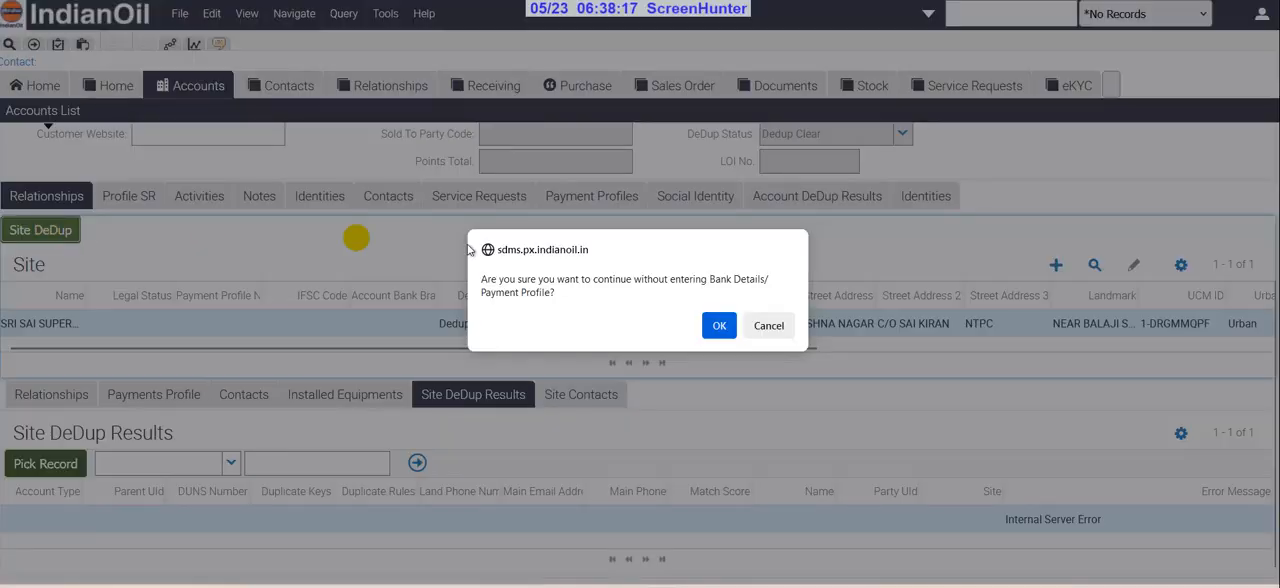
pyautogui.click(719, 325)
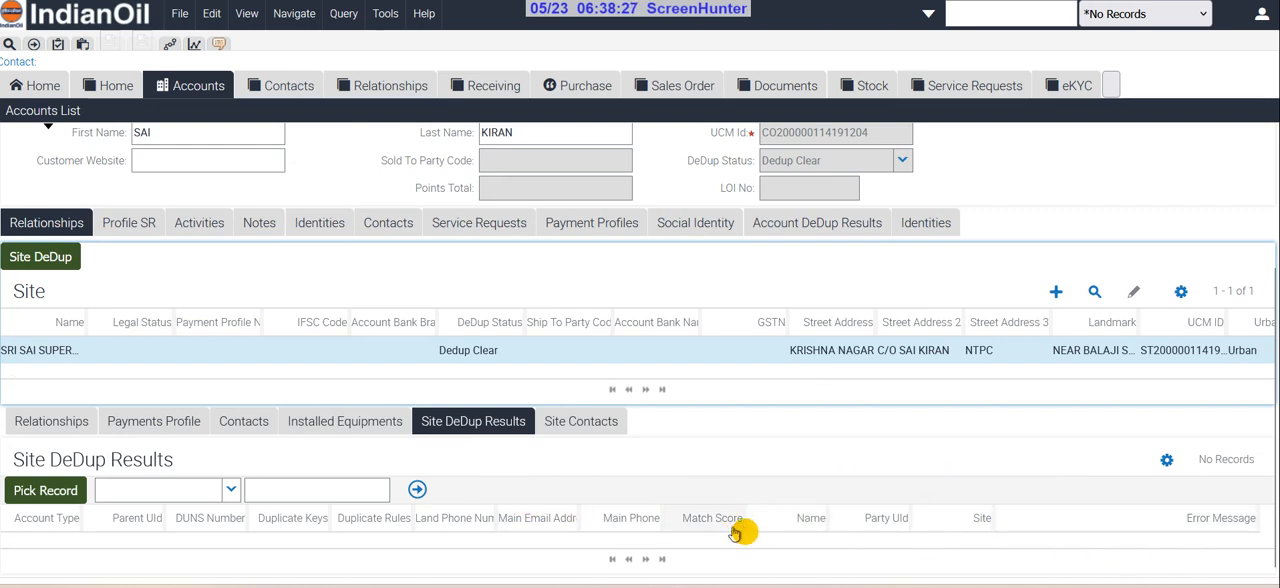
# Add a new relationship to the site and set its relationship type to FTL
pyautogui.click(55, 423)
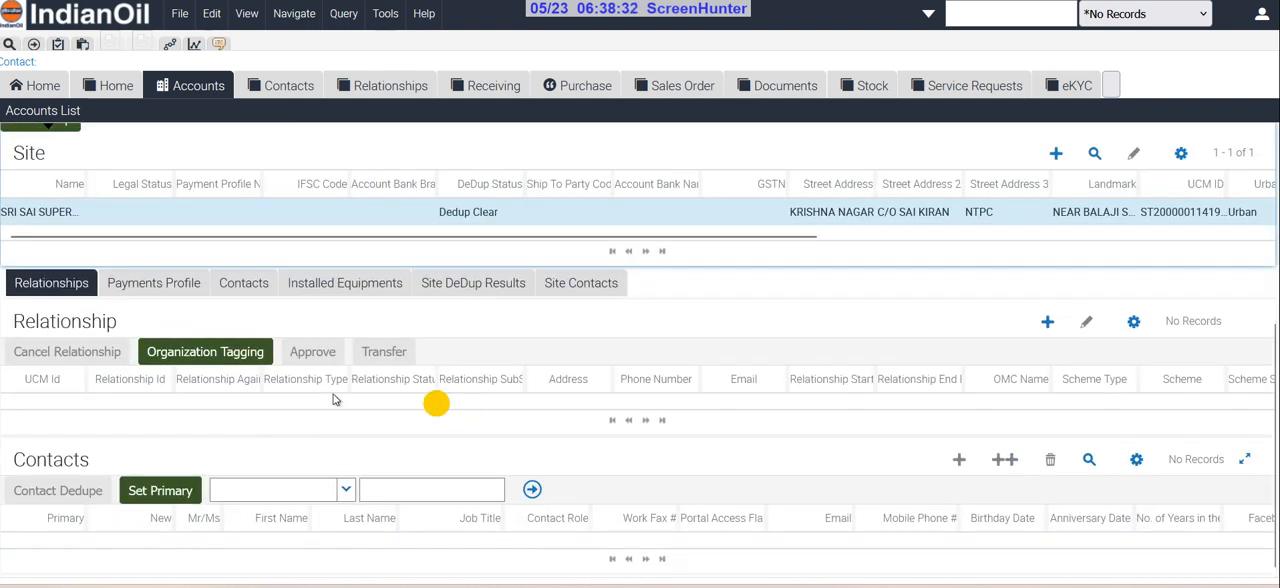
pyautogui.click(1048, 324)
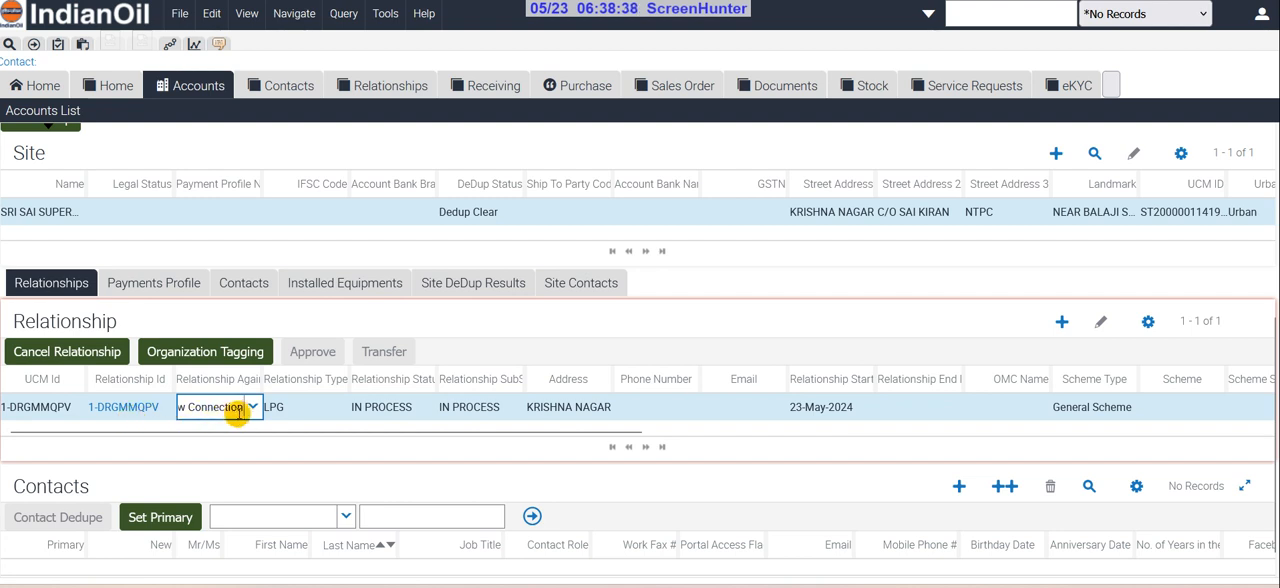
pyautogui.click(275, 407)
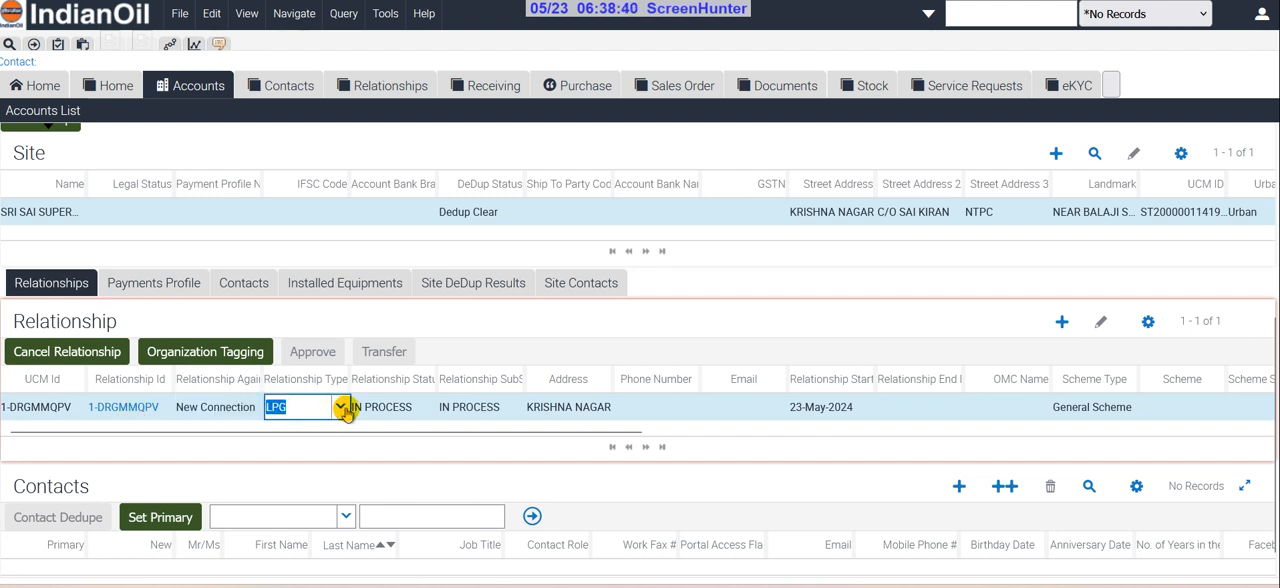
pyautogui.click(340, 407)
pyautogui.click(303, 432)
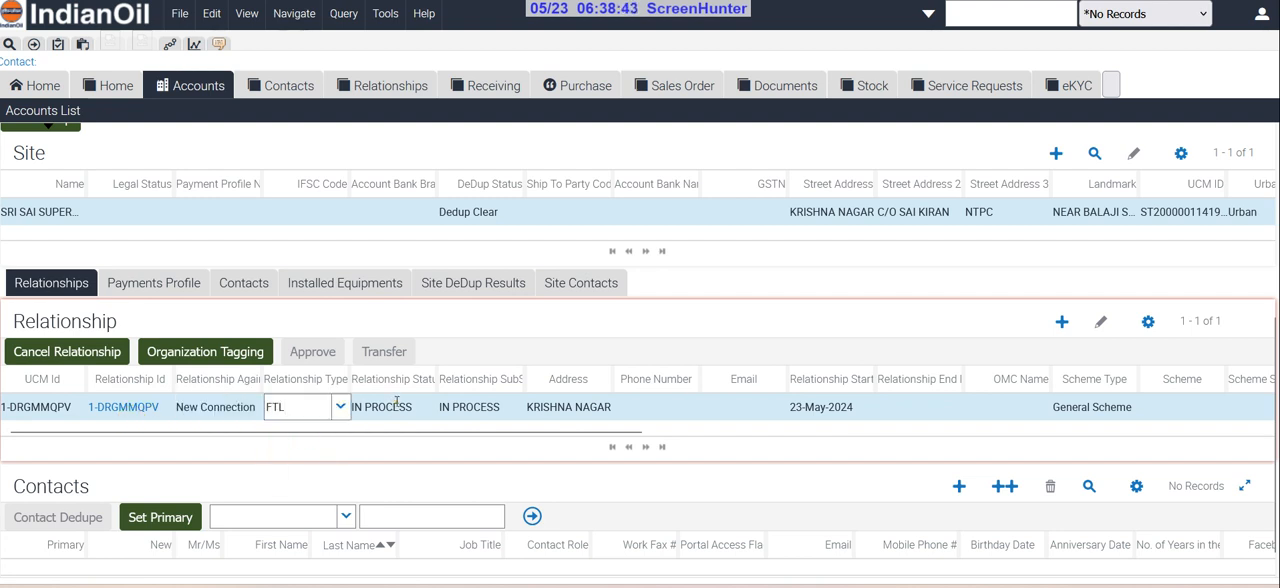
pyautogui.click(398, 408)
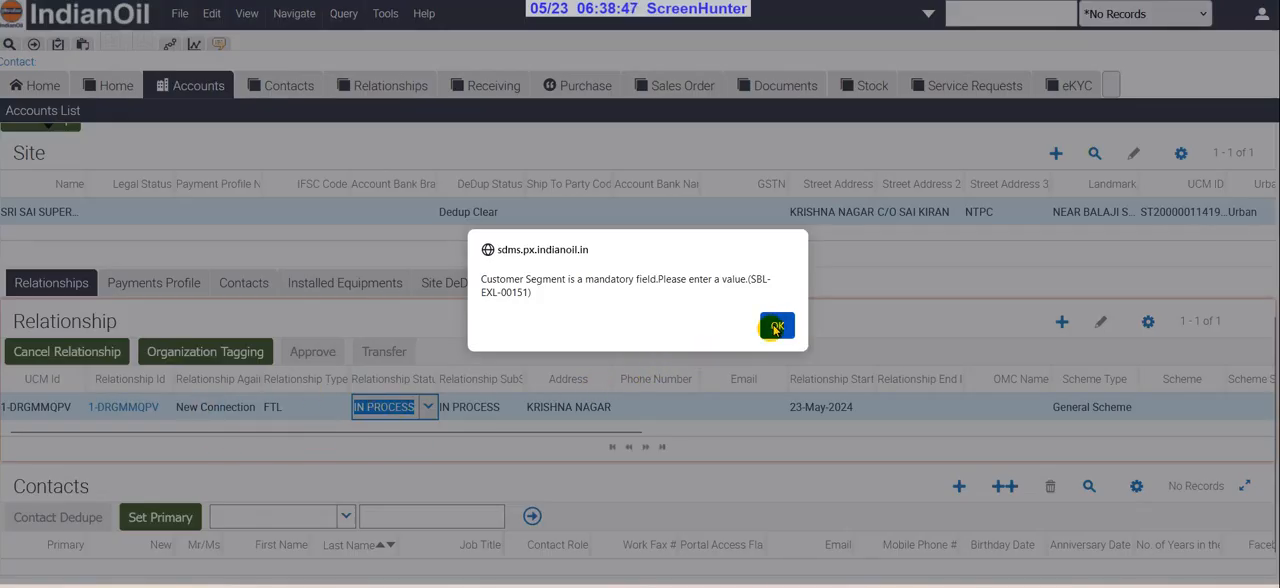
pyautogui.click(773, 325)
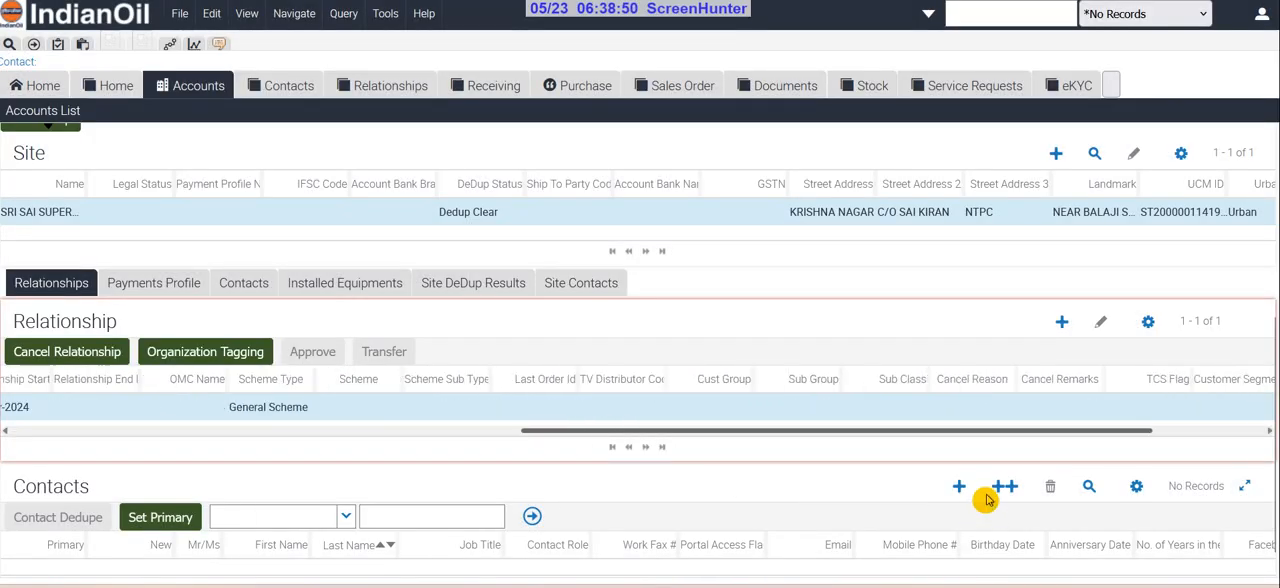
# Set the new FTL relationship's customer segment to Kirana Shop and save the record
pyautogui.moveTo(1029, 428); pyautogui.dragTo(1157, 437)
pyautogui.click(1145, 408)
pyautogui.click(1148, 408)
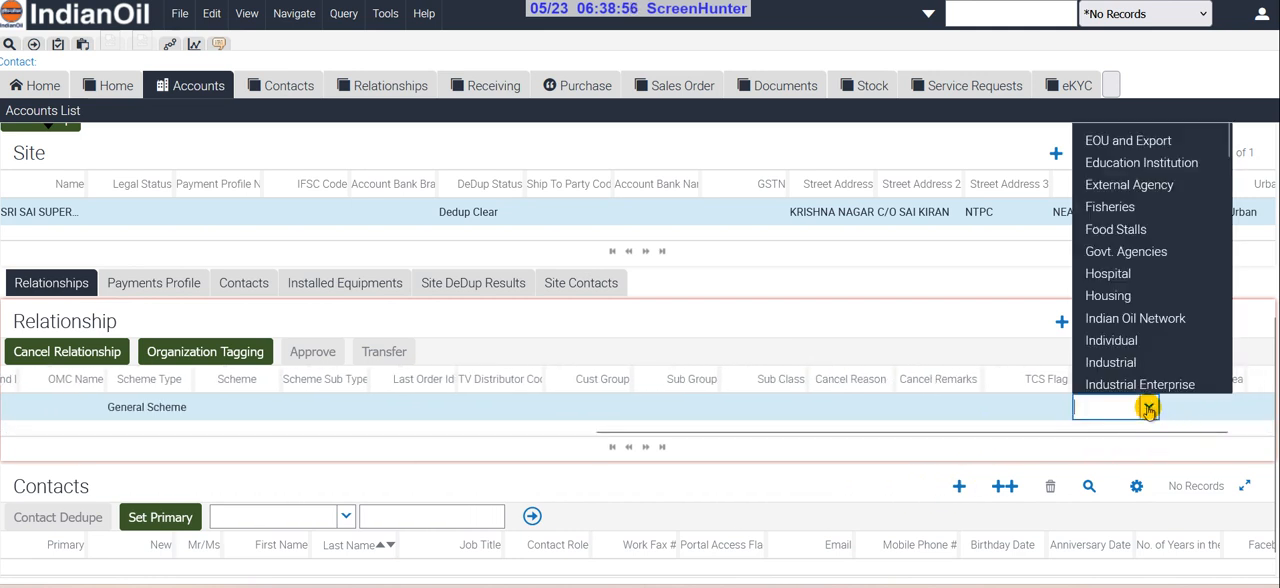
pyautogui.scroll(-3, 1130, 310)
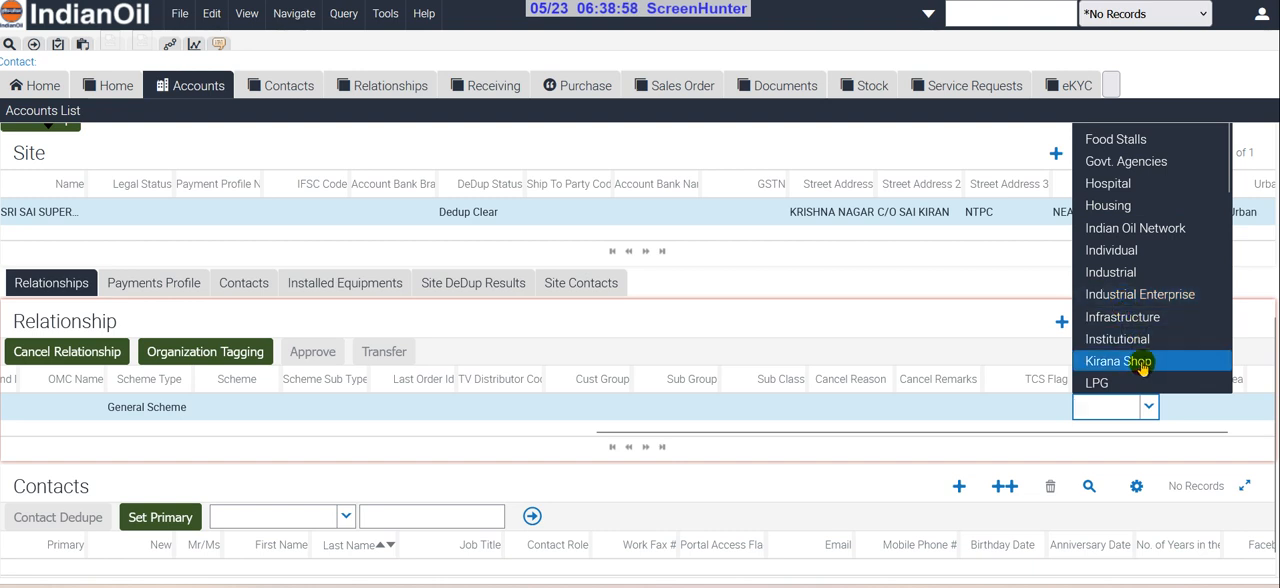
pyautogui.click(1142, 369)
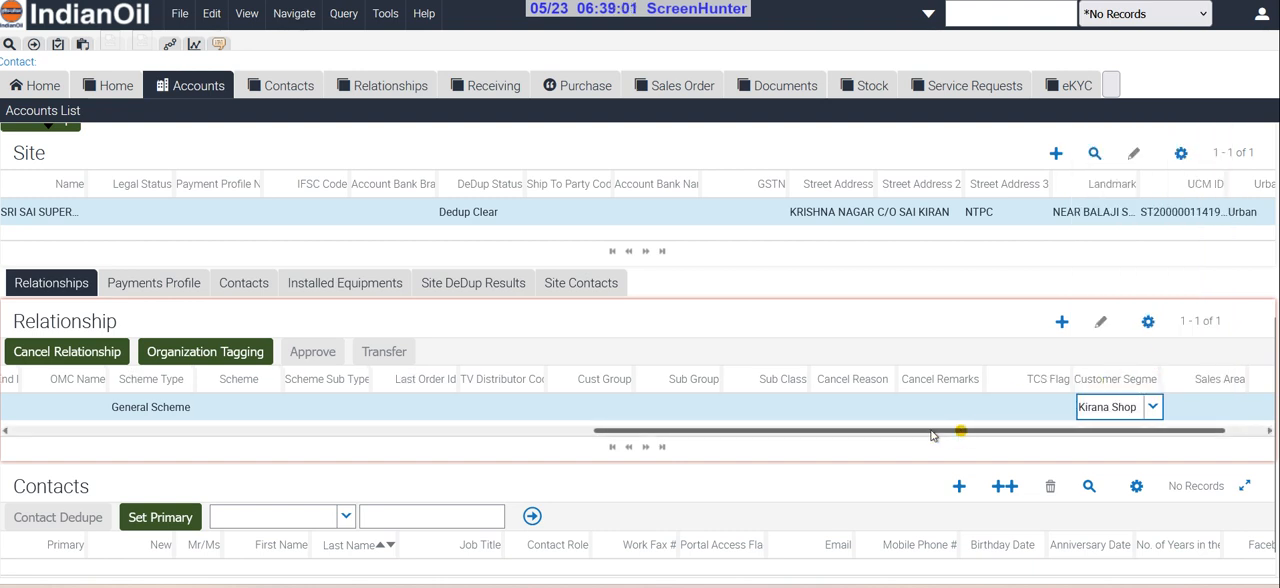
pyautogui.moveTo(932, 435); pyautogui.dragTo(366, 425)
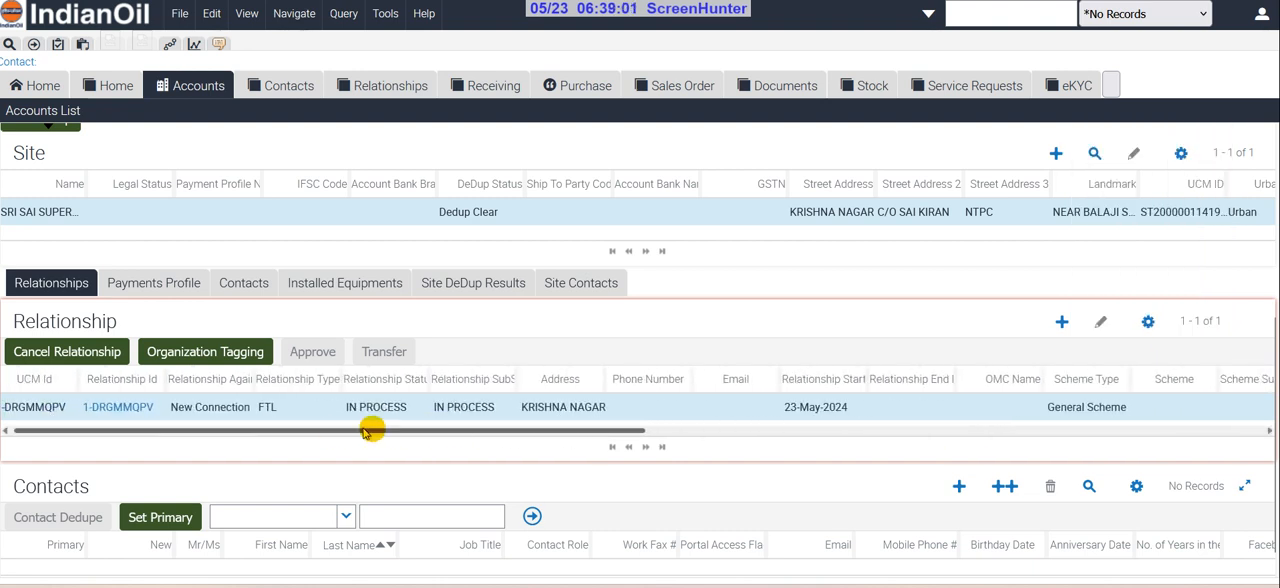
pyautogui.click(481, 394)
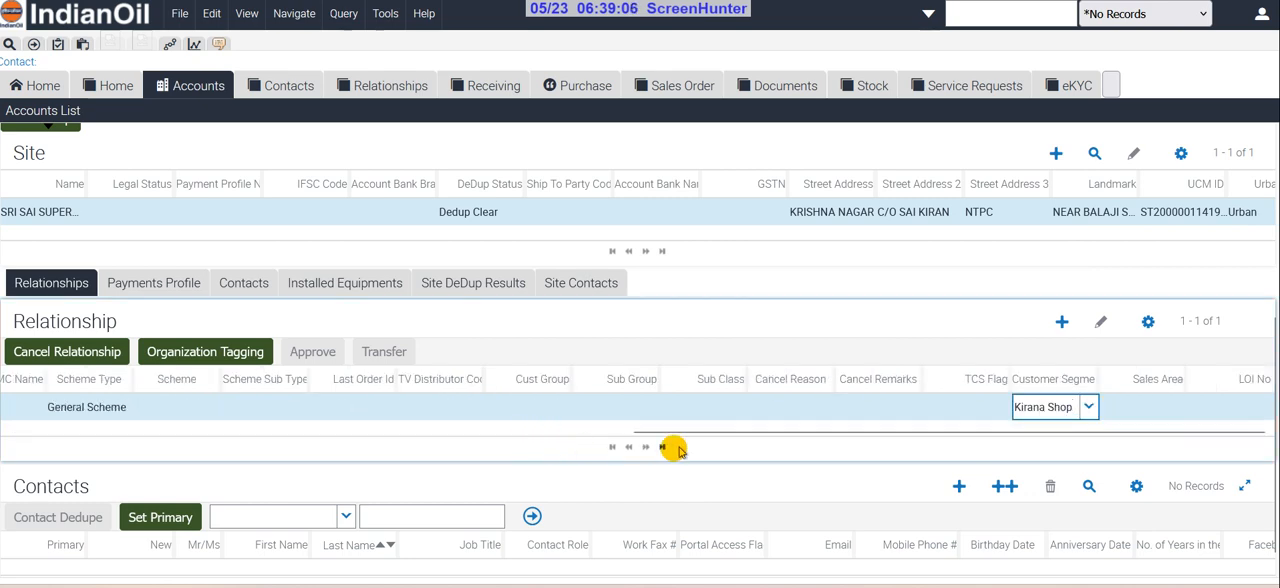
pyautogui.moveTo(690, 434); pyautogui.dragTo(63, 443)
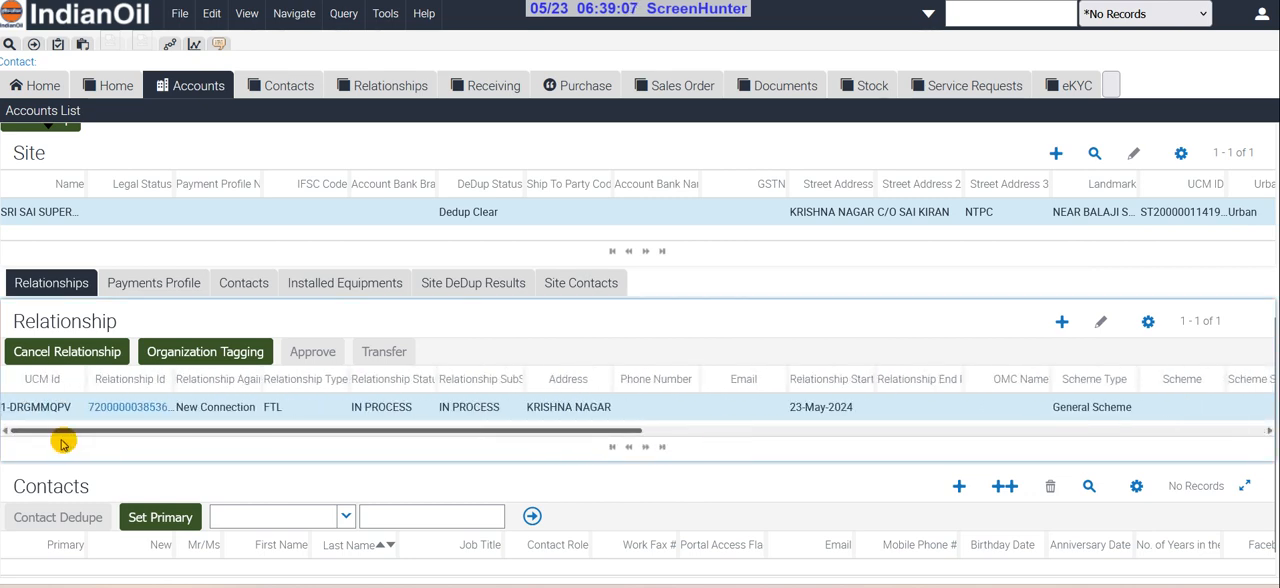
# Open the FTL relationship's detail record from its relationship ID and enable the FTL Reseller Flag
pyautogui.click(128, 409)
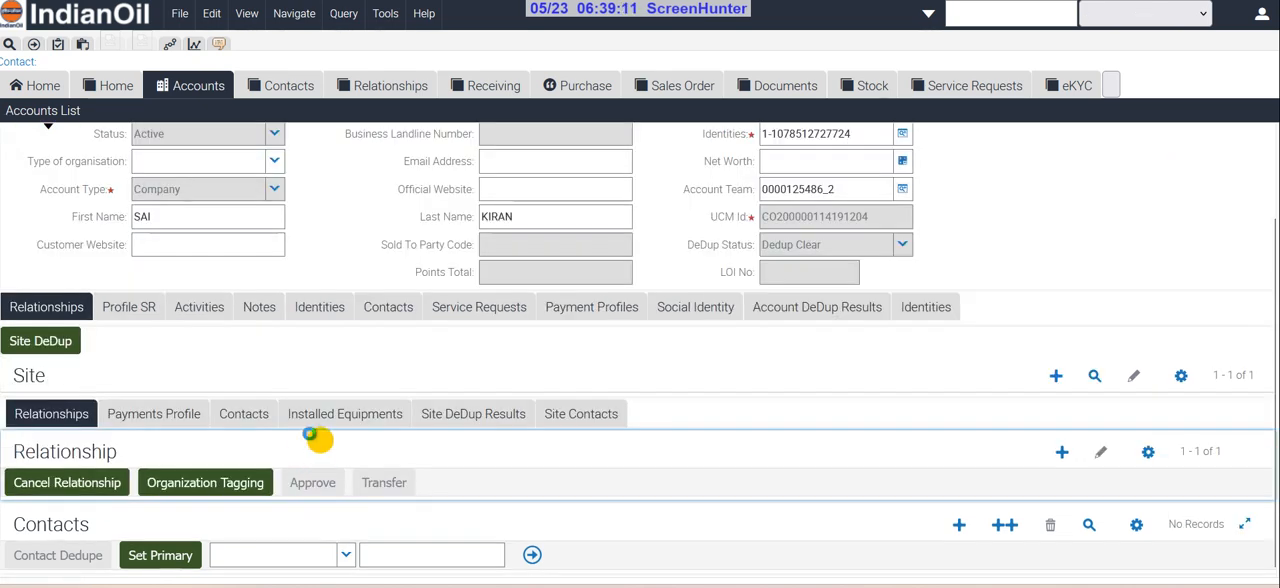
pyautogui.scroll(6, 880, 410)
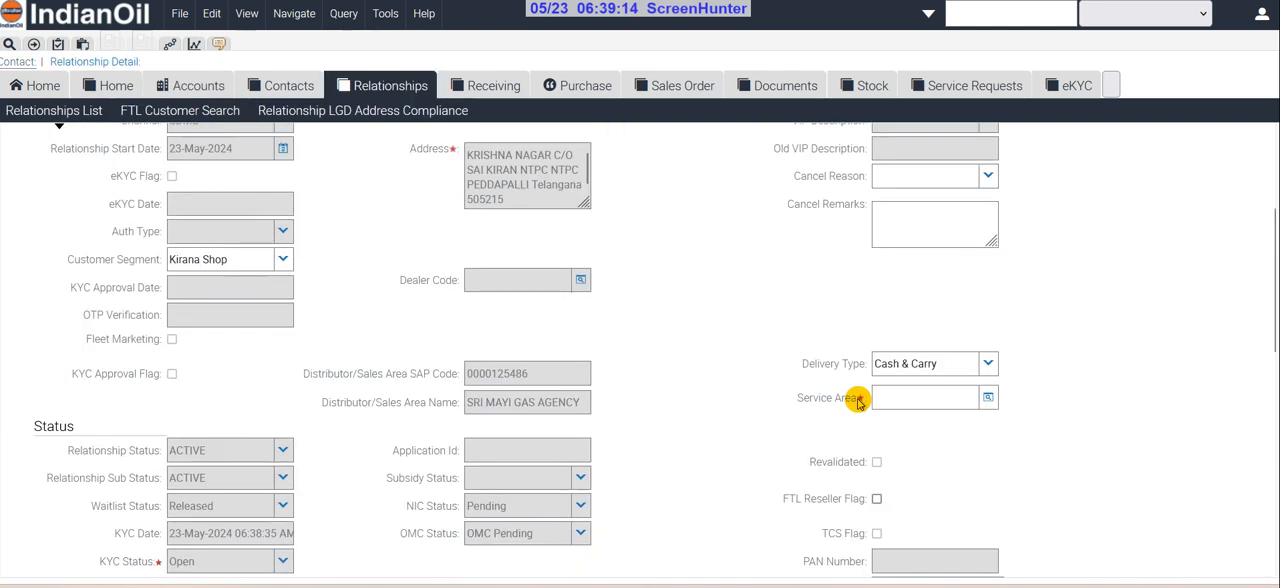
pyautogui.click(876, 410)
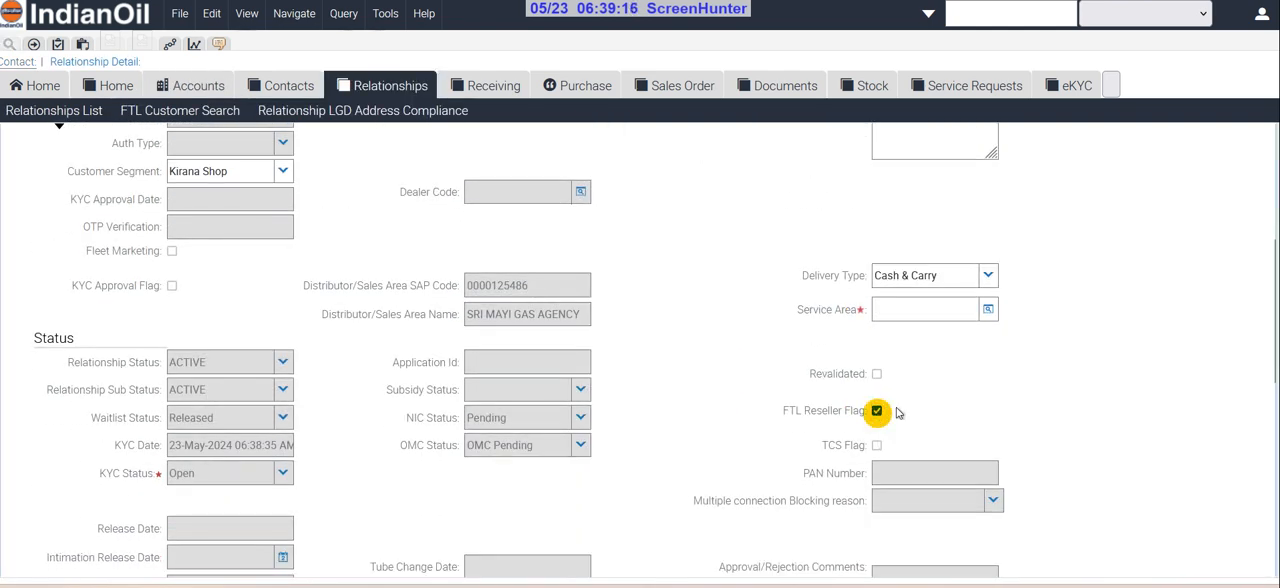
pyautogui.scroll(3, 711, 386)
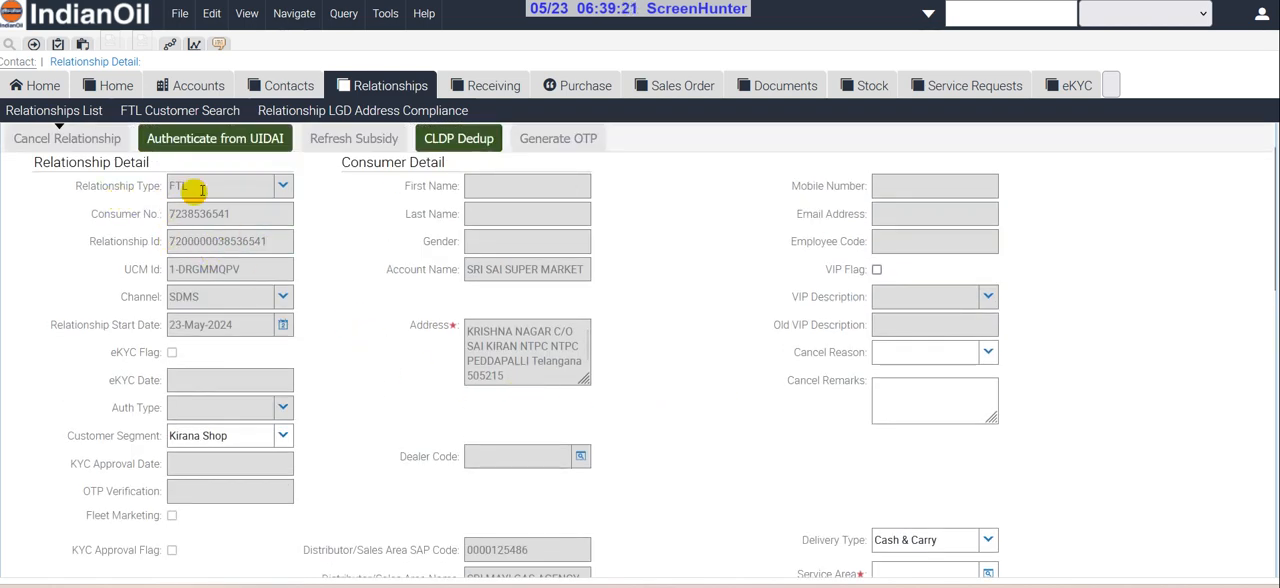
pyautogui.scroll(-5, 723, 377)
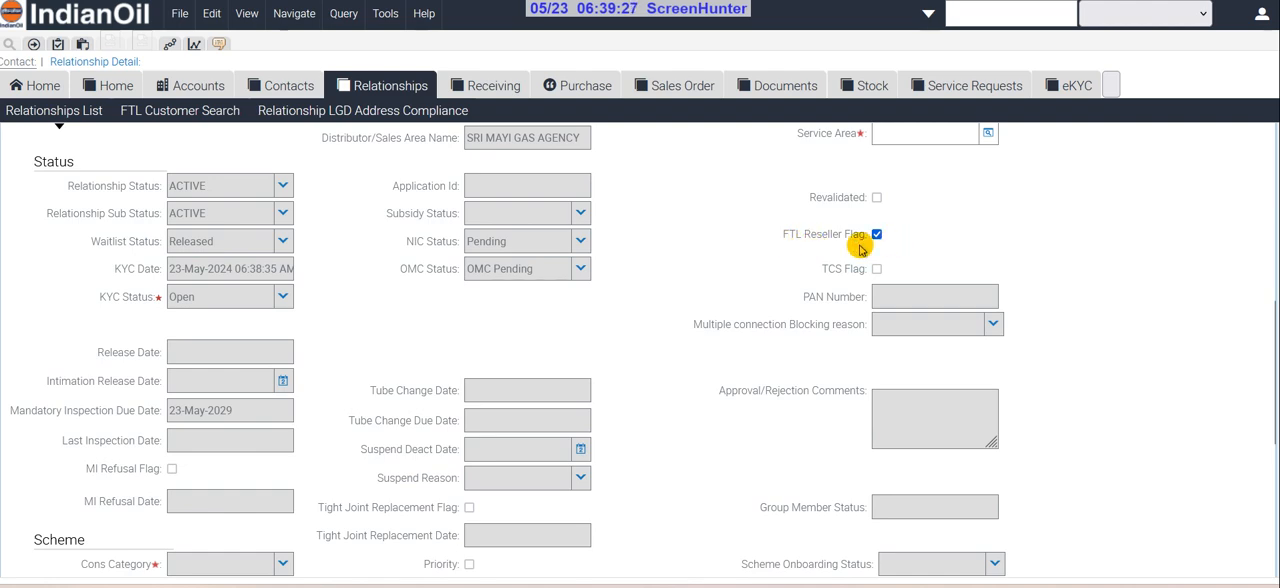
# Add a new agreement to the relationship with the type FTL Agreement and save it
pyautogui.scroll(-4, 820, 310)
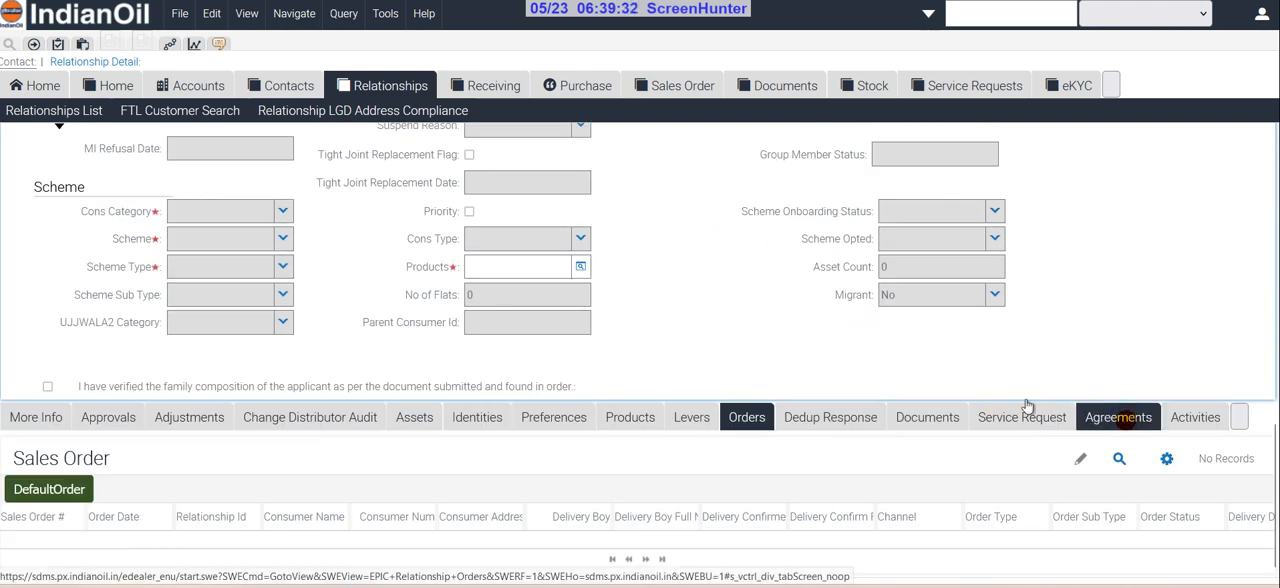
pyautogui.click(1118, 416)
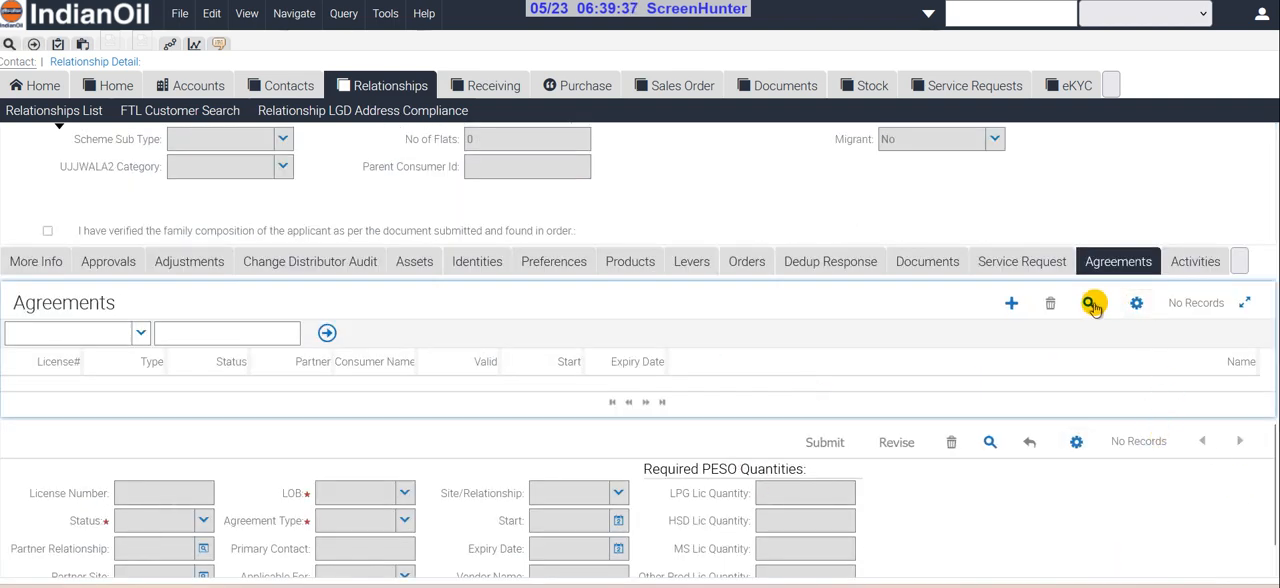
pyautogui.click(1011, 301)
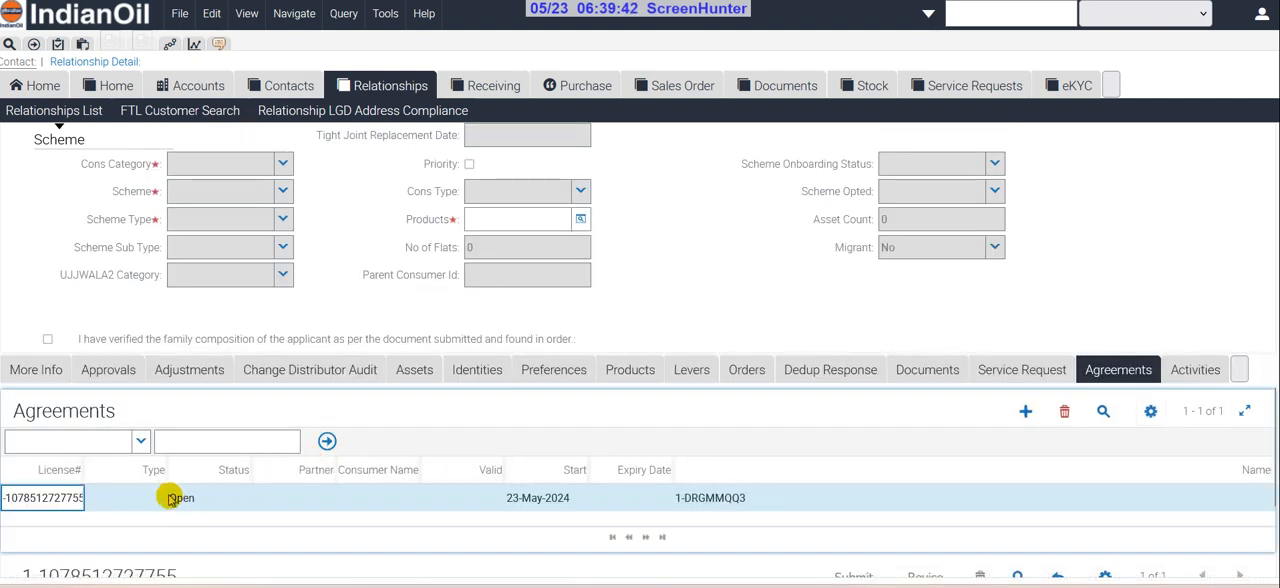
pyautogui.click(153, 498)
pyautogui.click(157, 498)
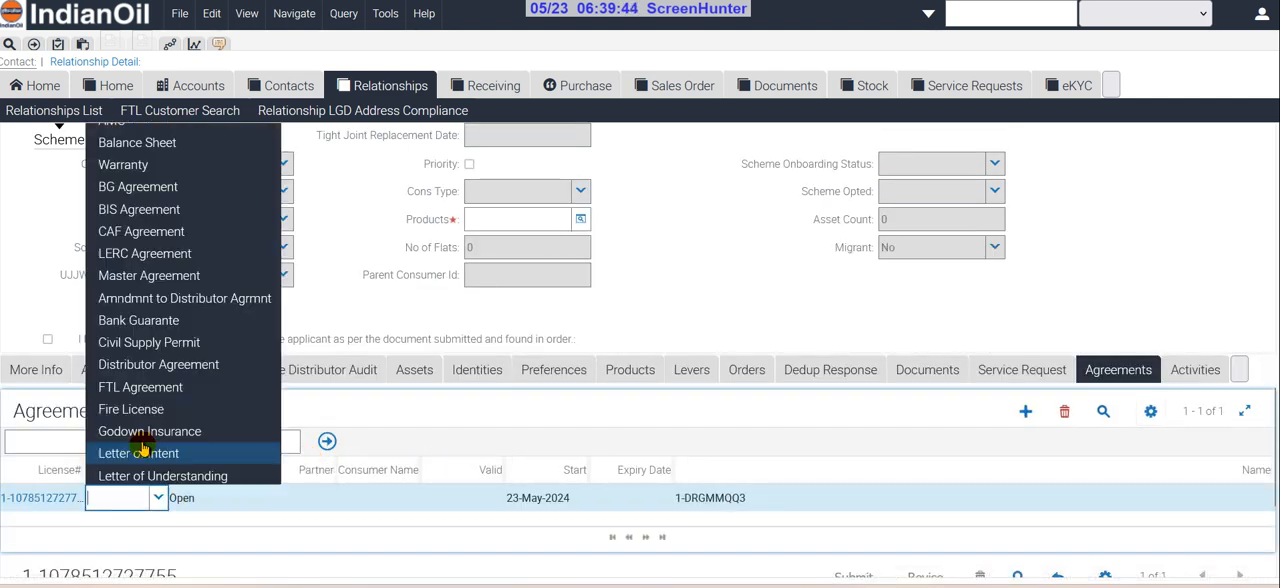
pyautogui.click(158, 387)
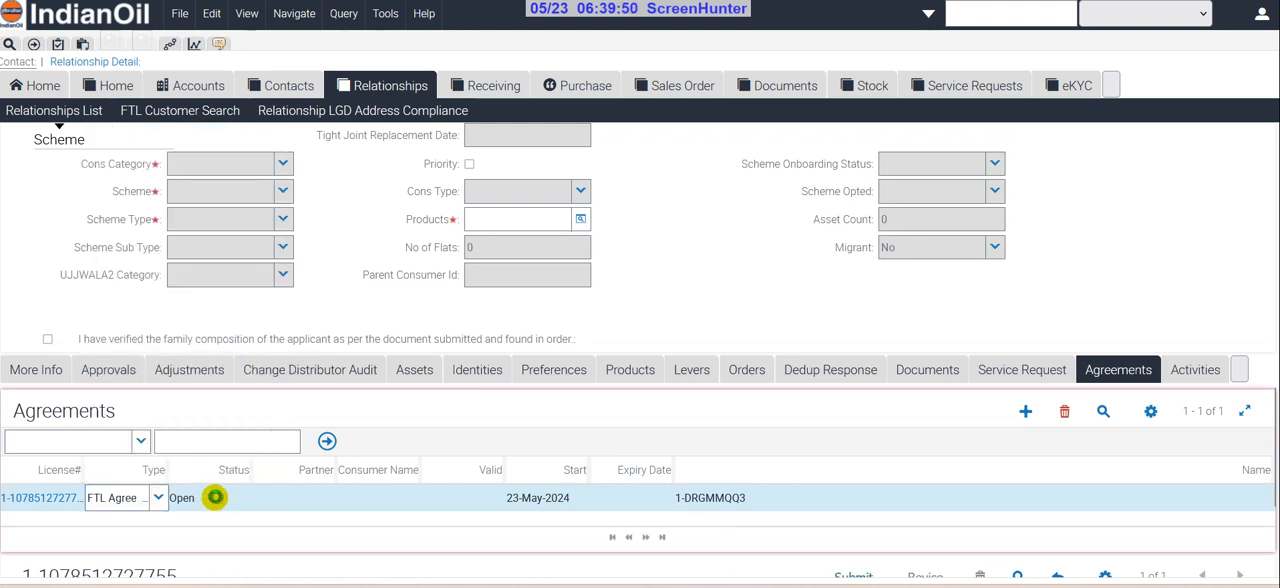
pyautogui.click(206, 500)
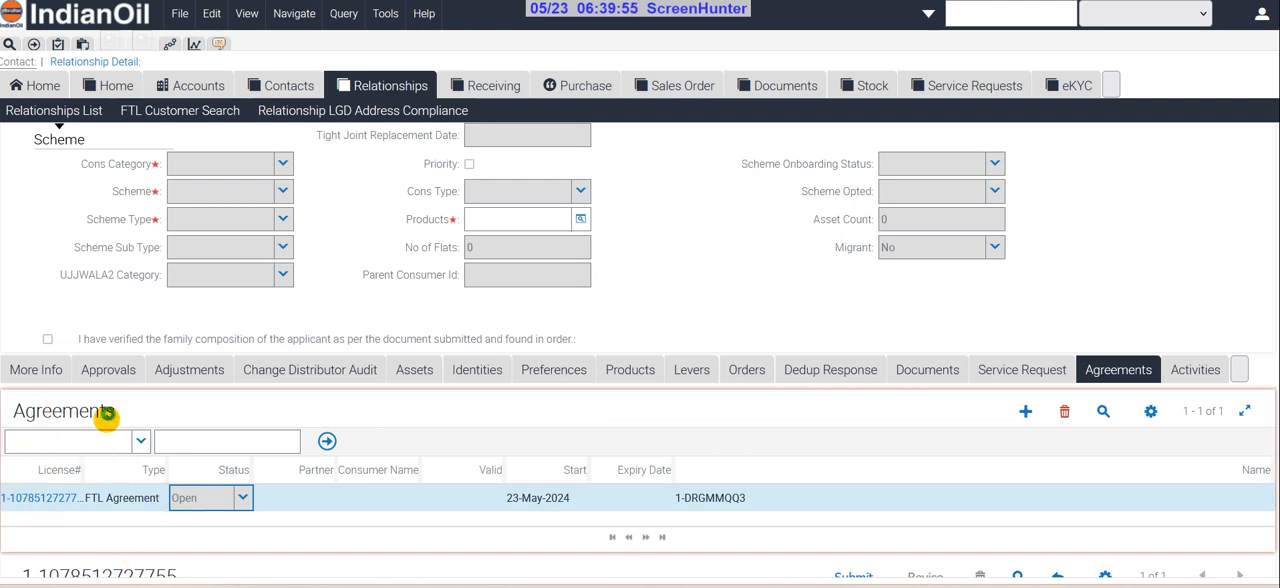
# Open the new agreement, assign SRI MAYI GAS AGENCY as the partner site, and set Applicable For to Other
pyautogui.click(44, 498)
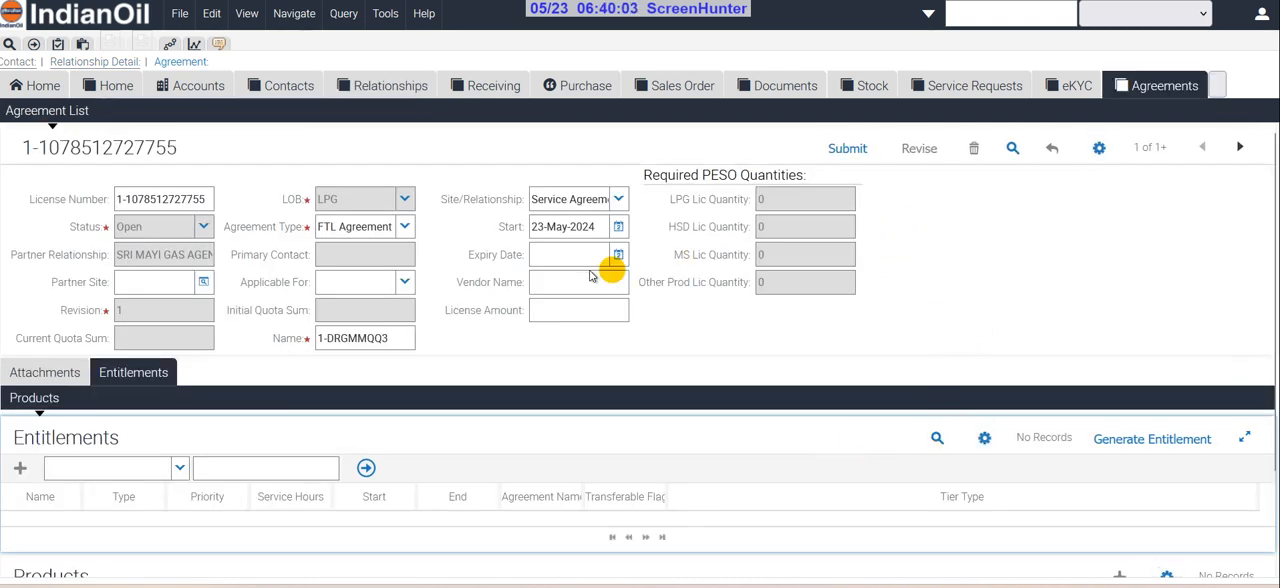
pyautogui.click(207, 283)
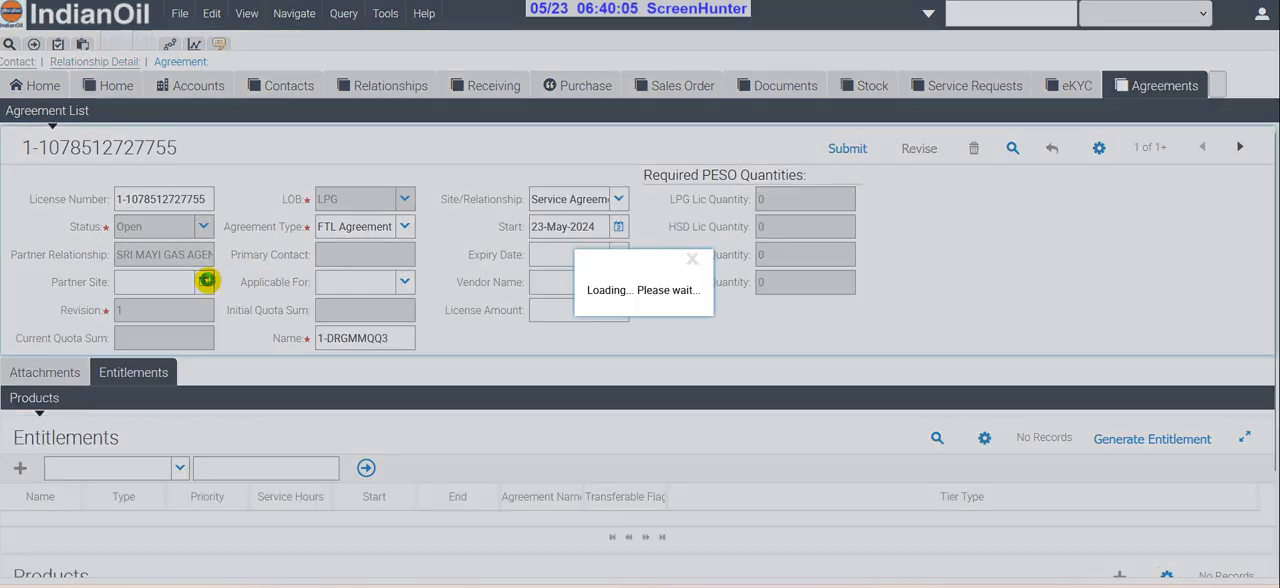
pyautogui.click(804, 362)
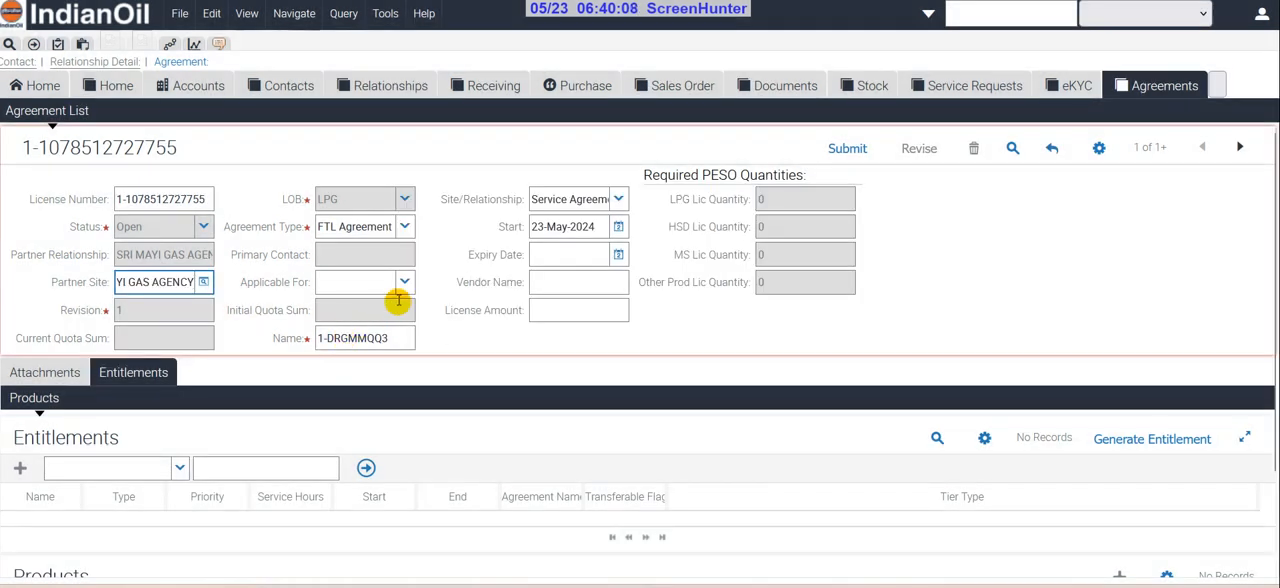
pyautogui.click(406, 284)
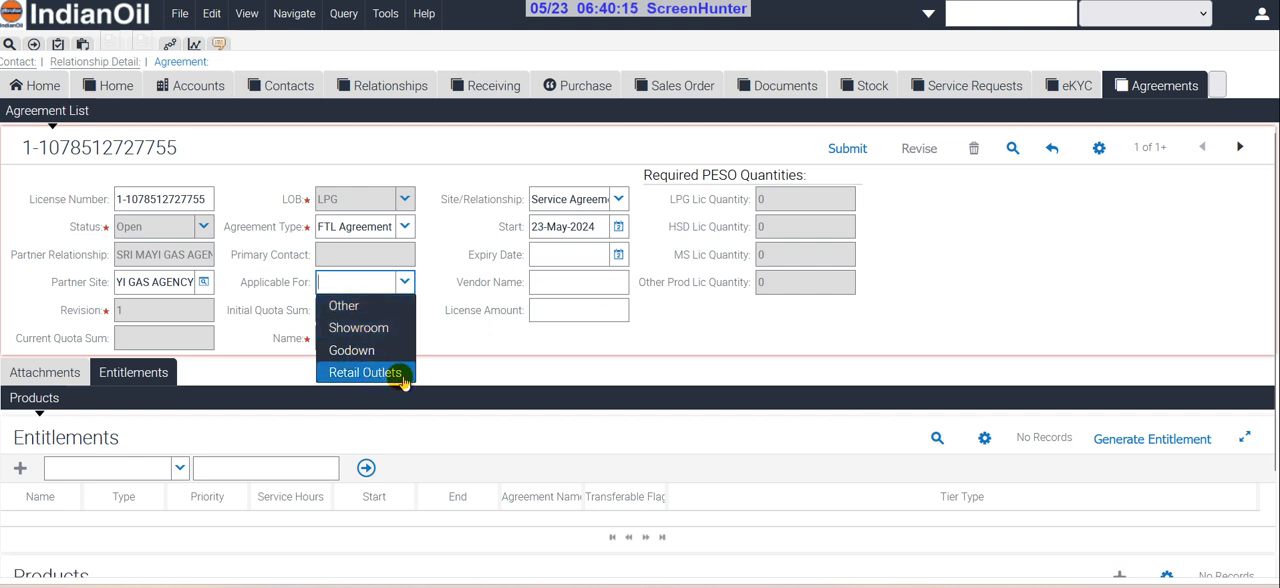
pyautogui.click(389, 304)
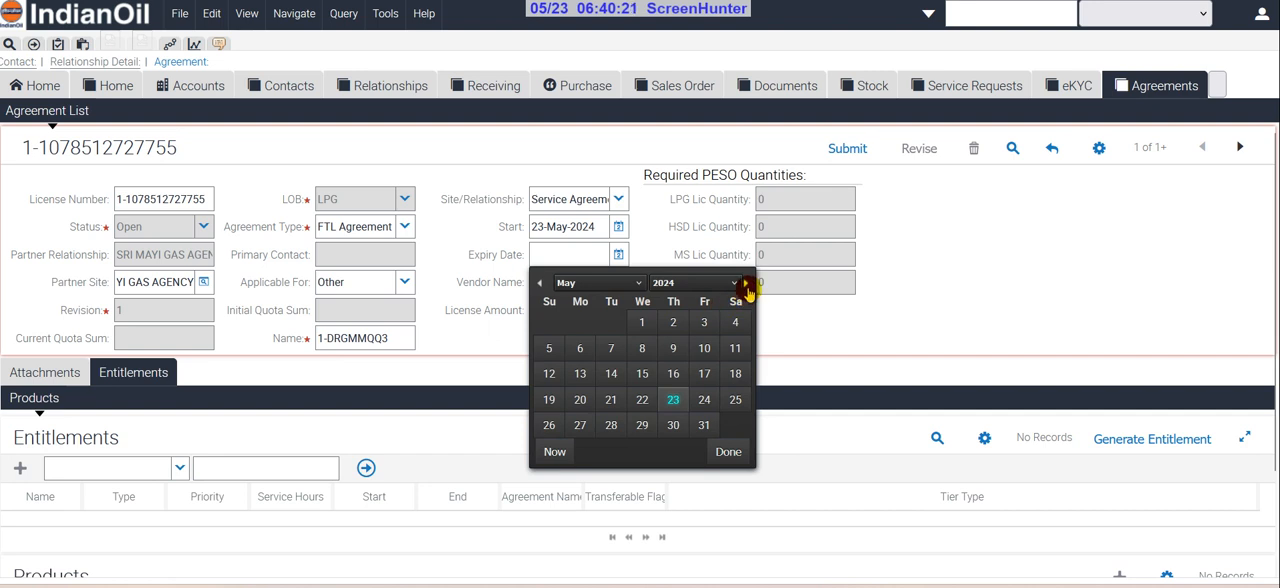
# Set the agreement's expiry date to 30-Nov-2024
pyautogui.click(746, 284)
pyautogui.click(746, 284)
pyautogui.click(746, 284)
pyautogui.click(746, 284)
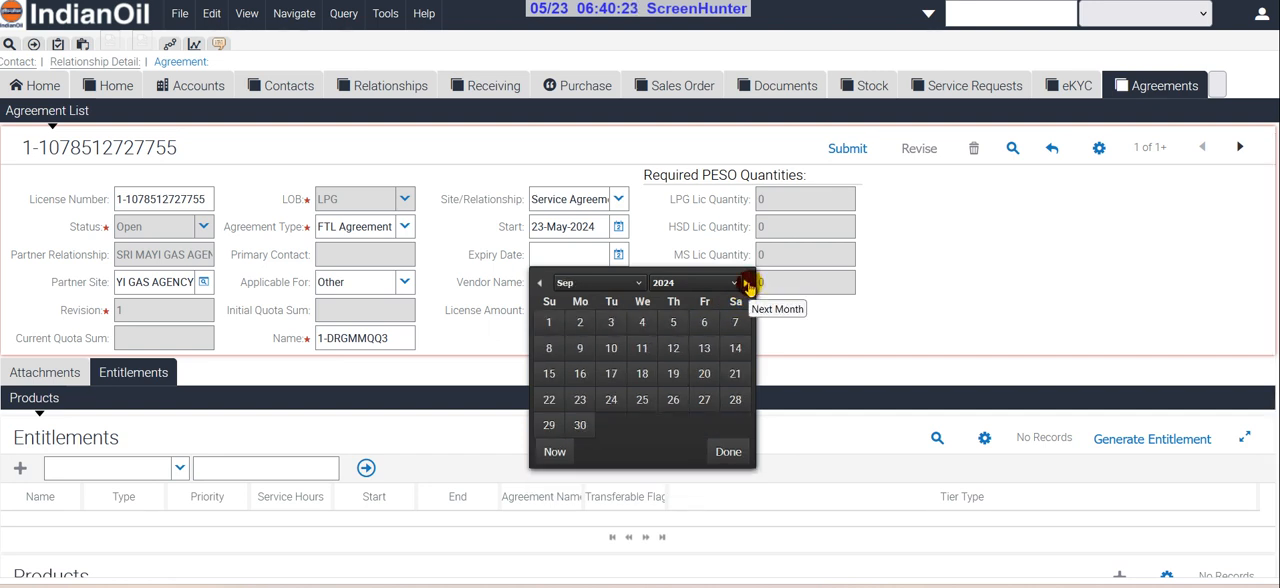
pyautogui.click(746, 284)
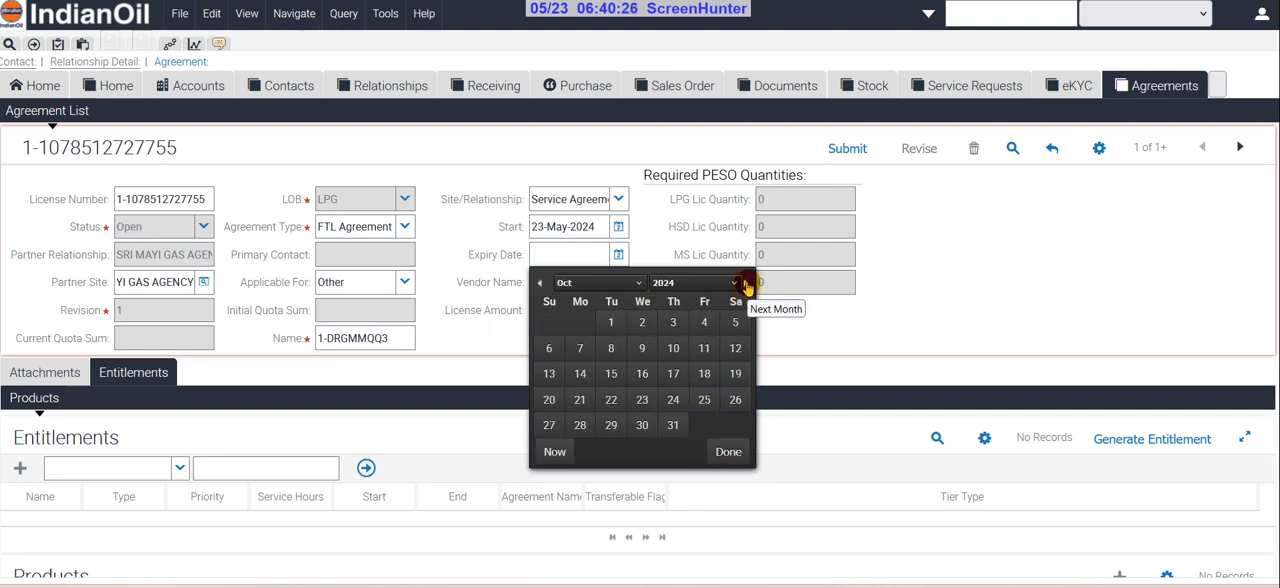
pyautogui.click(746, 284)
pyautogui.click(735, 425)
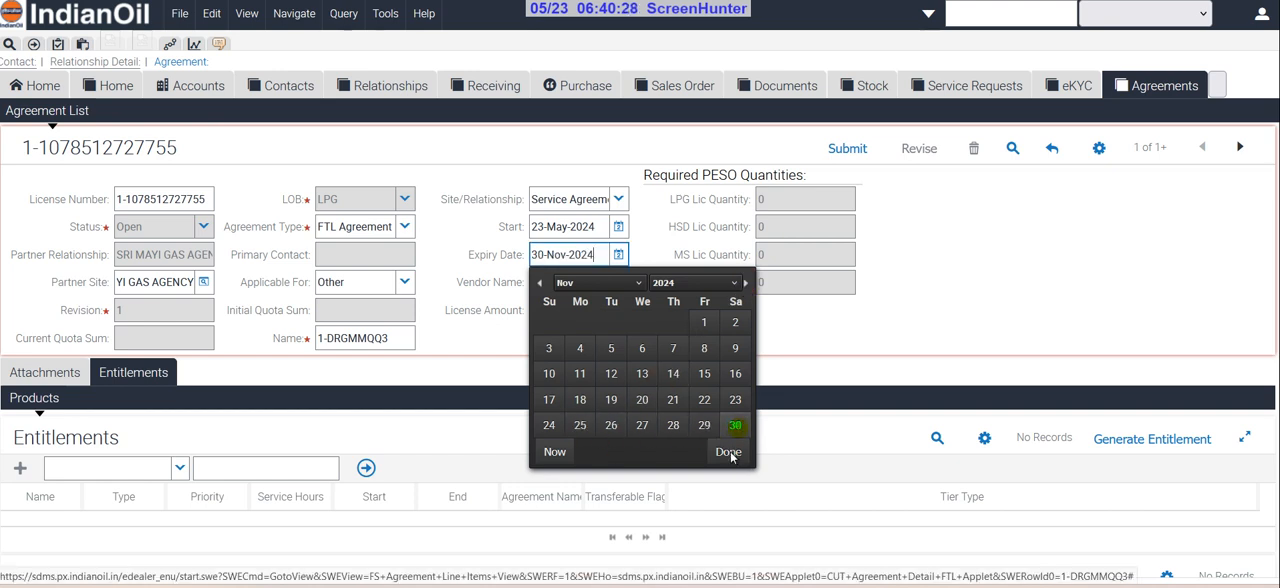
pyautogui.click(728, 451)
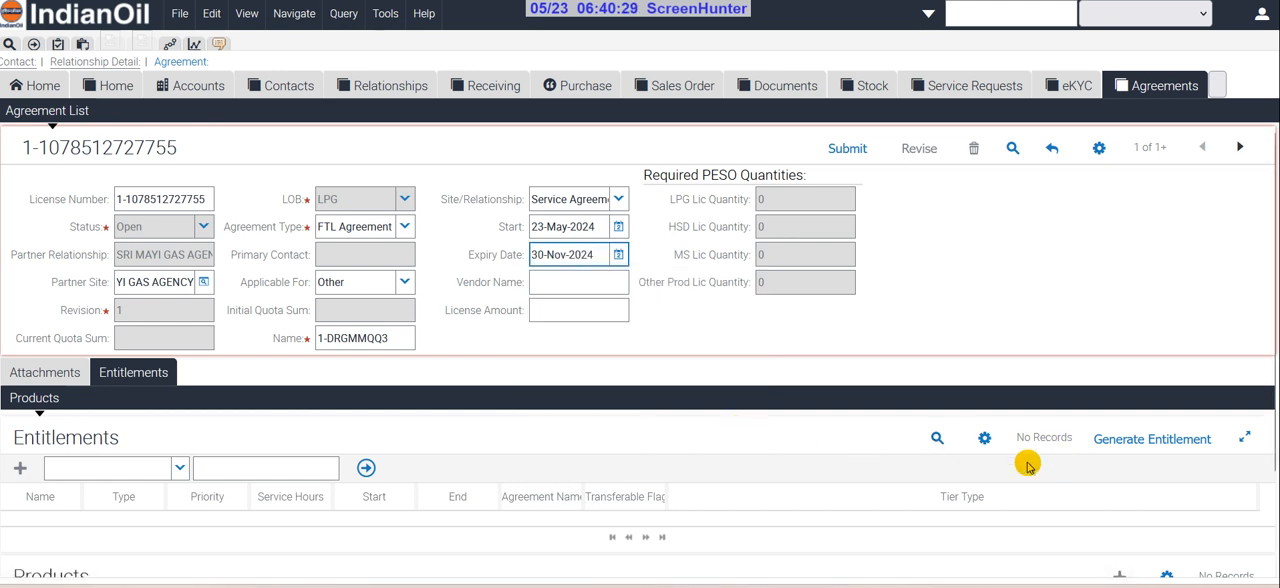
# Generate the entitlements for the FTL agreement and select the M00217 entry
pyautogui.click(1176, 452)
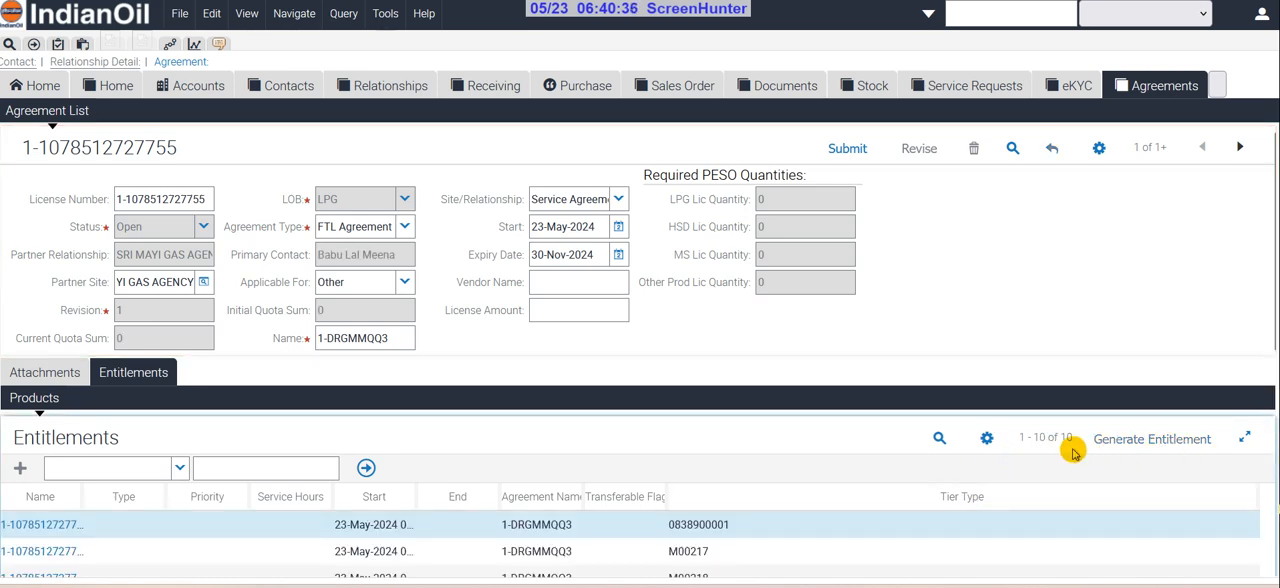
pyautogui.scroll(-3, 714, 448)
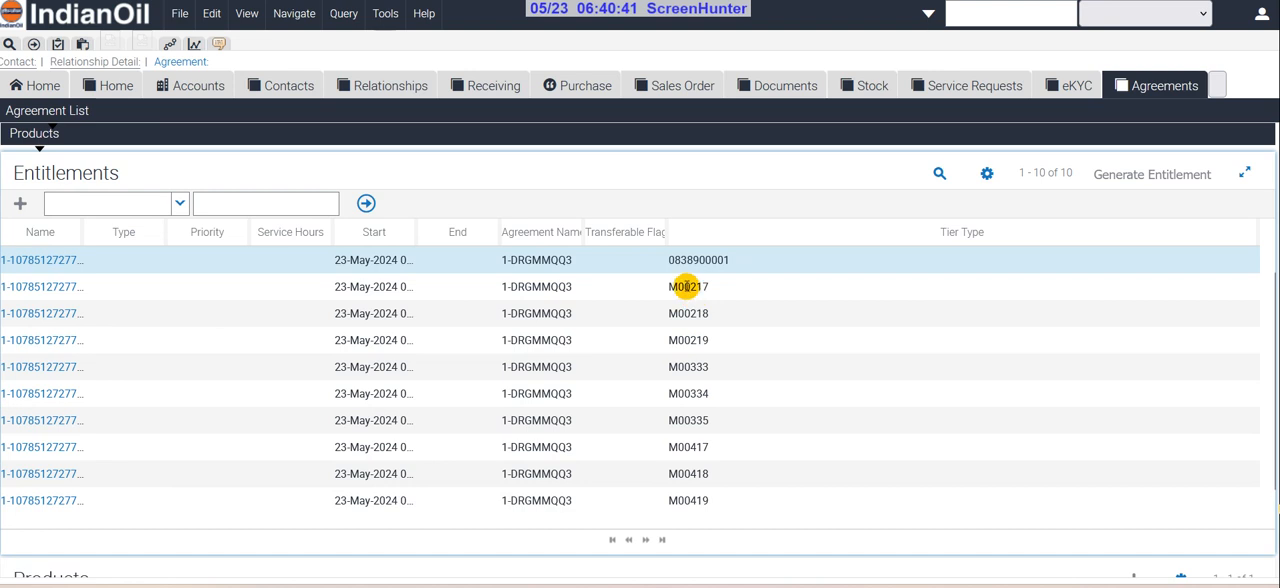
pyautogui.click(686, 287)
pyautogui.click(590, 292)
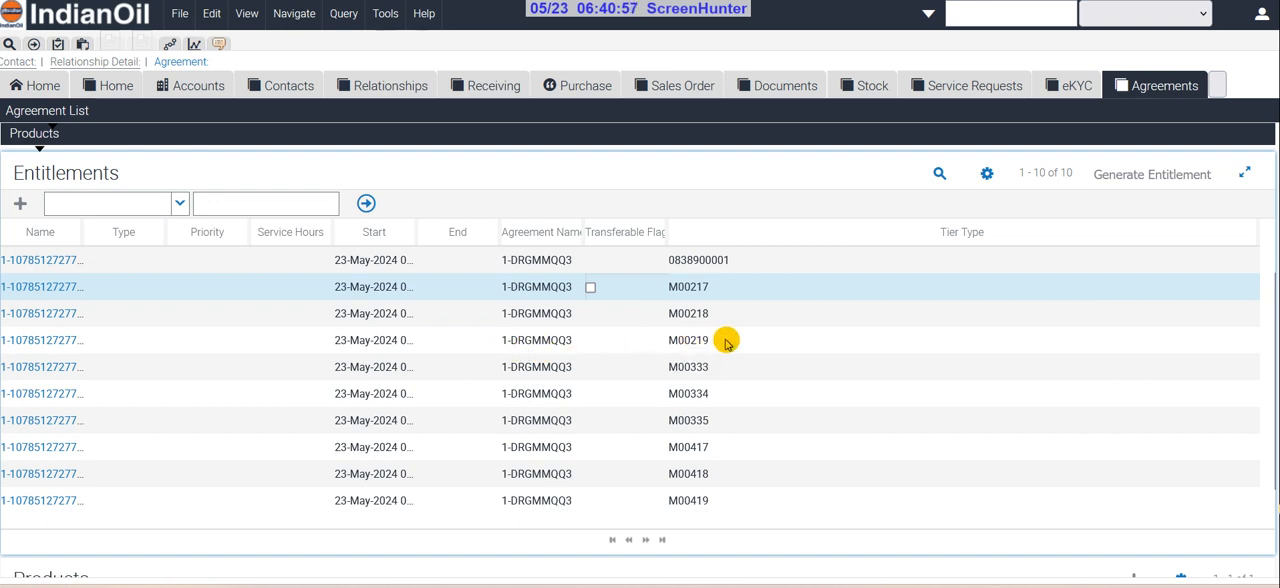
# Set the initial and current quantities of the M00218 entitlement to 9, then return to the agreement
pyautogui.click(60, 313)
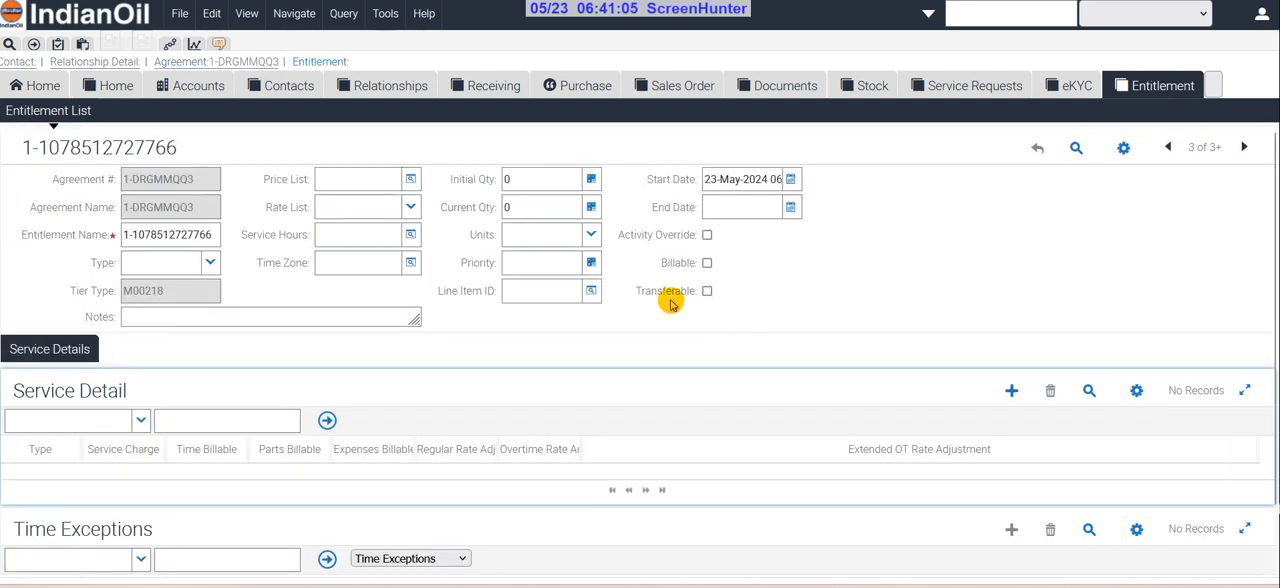
pyautogui.click(535, 181)
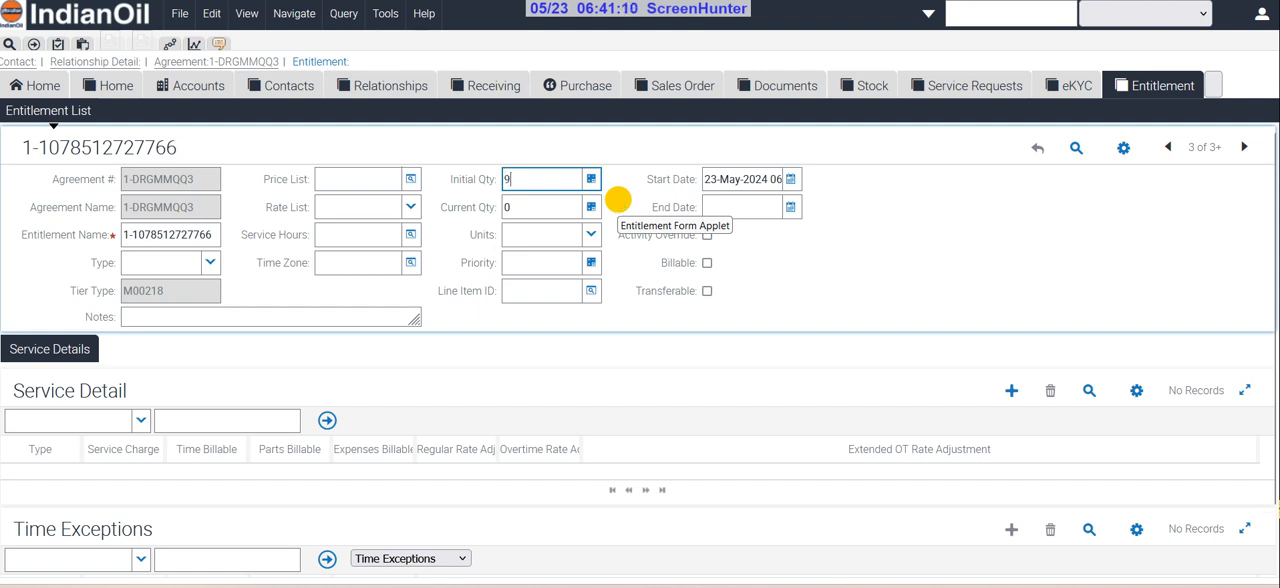
pyautogui.write('9')
pyautogui.click(531, 208)
pyautogui.press('Tab')
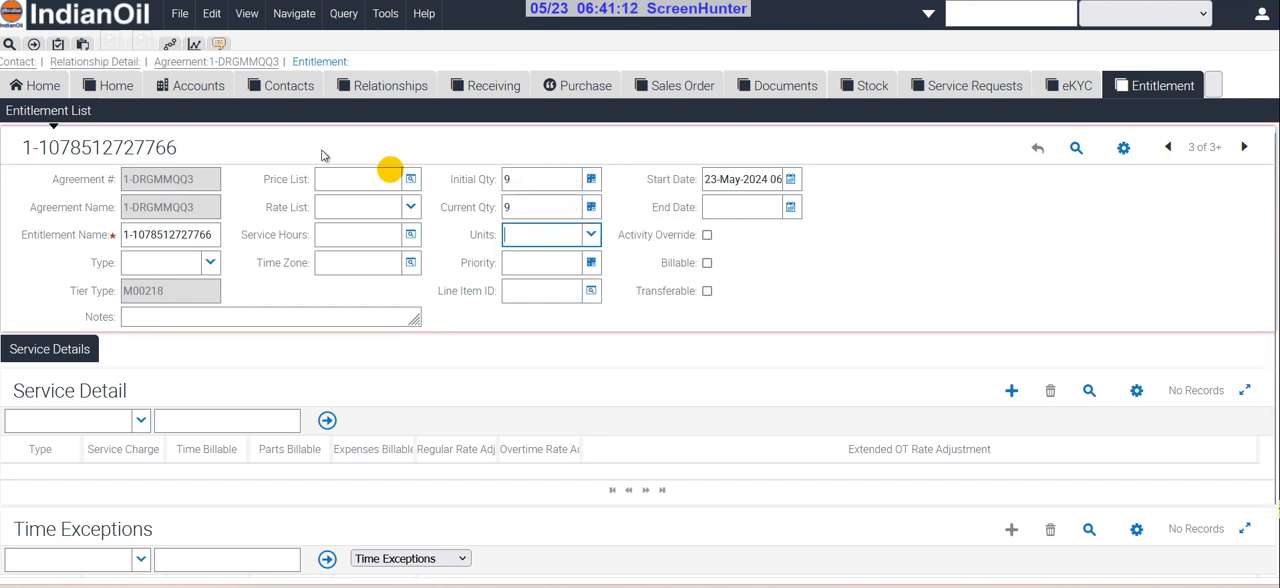
pyautogui.click(253, 62)
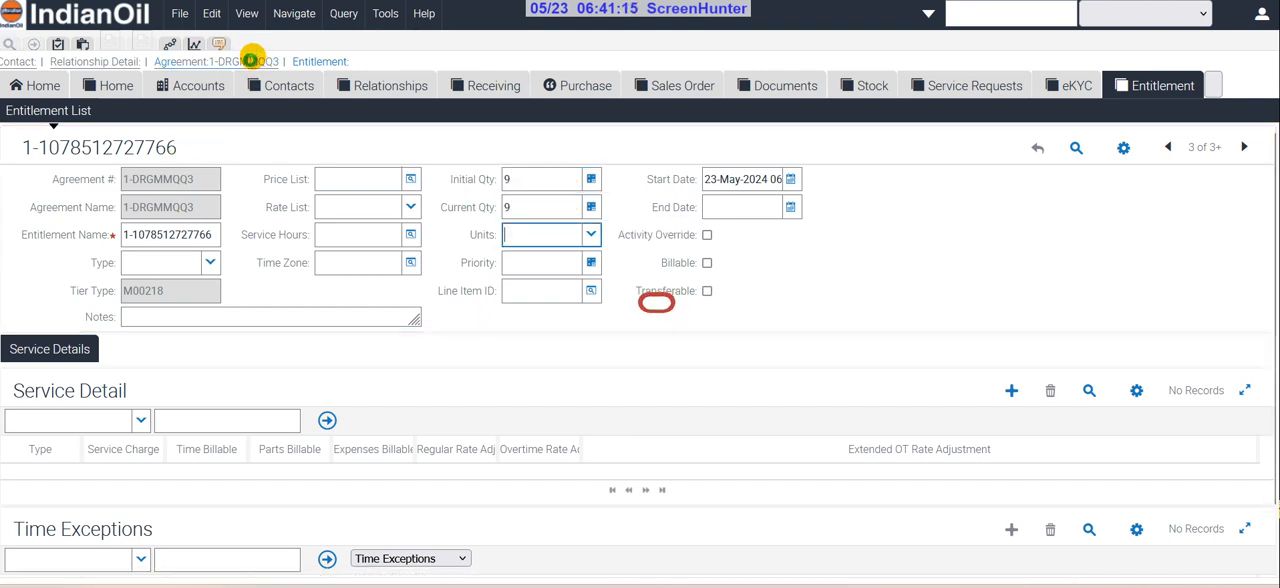
# Set the initial and current quantities of the M00219 entitlement to 9, then return to the agreement
pyautogui.scroll(-3, 447, 378)
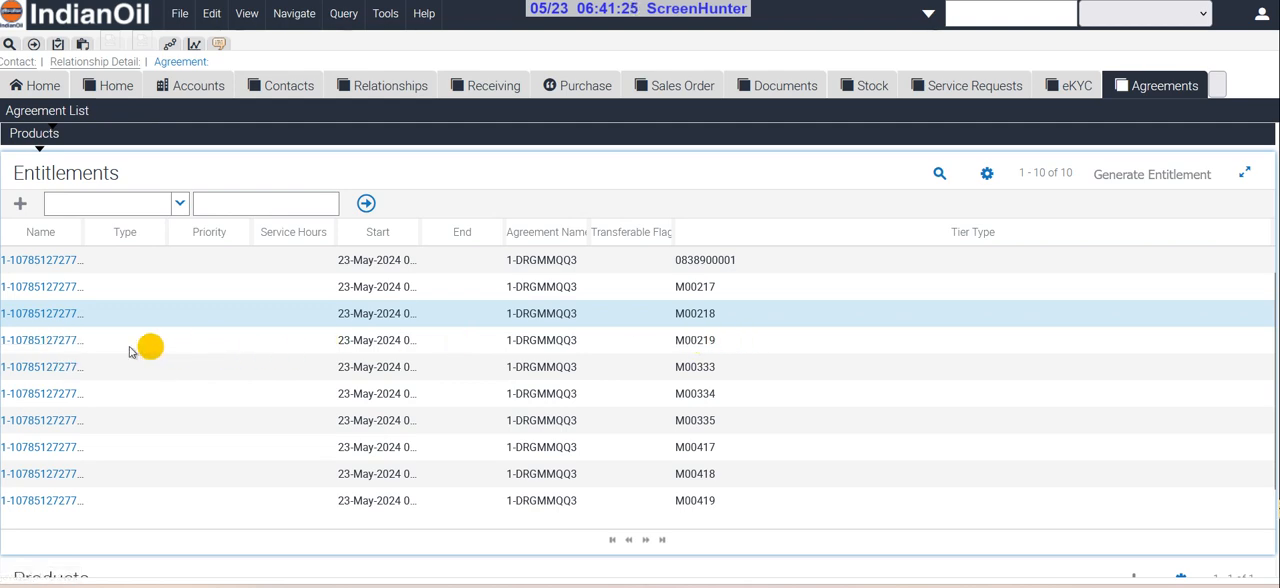
pyautogui.click(63, 343)
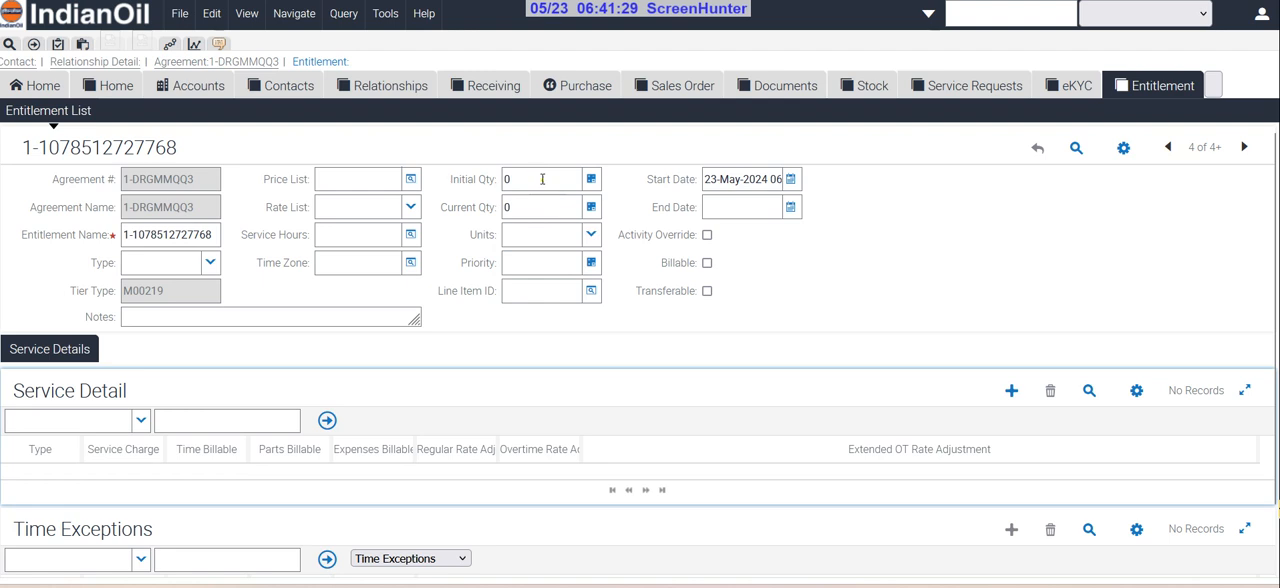
pyautogui.click(542, 179)
pyautogui.write('9')
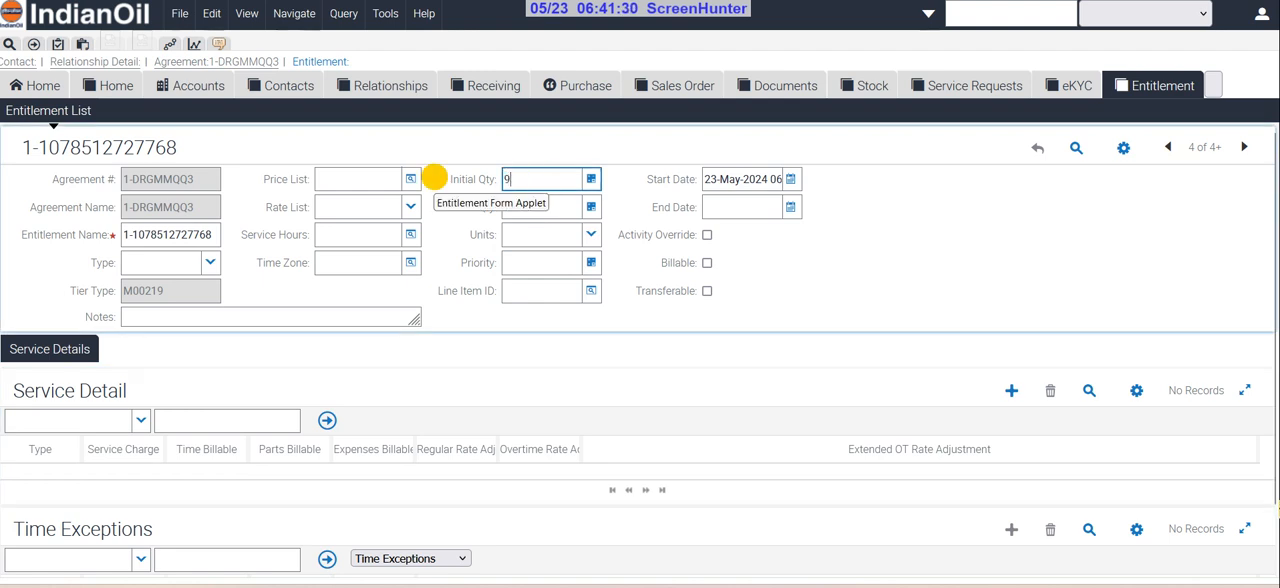
pyautogui.click(537, 207)
pyautogui.write('9')
pyautogui.click(373, 200)
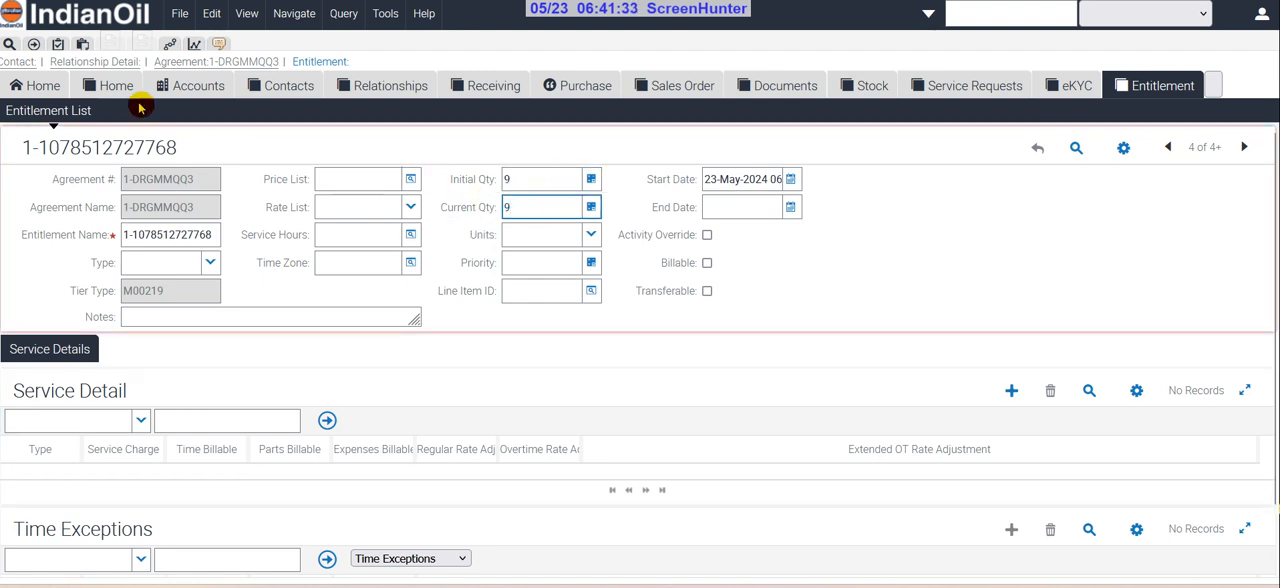
pyautogui.click(211, 63)
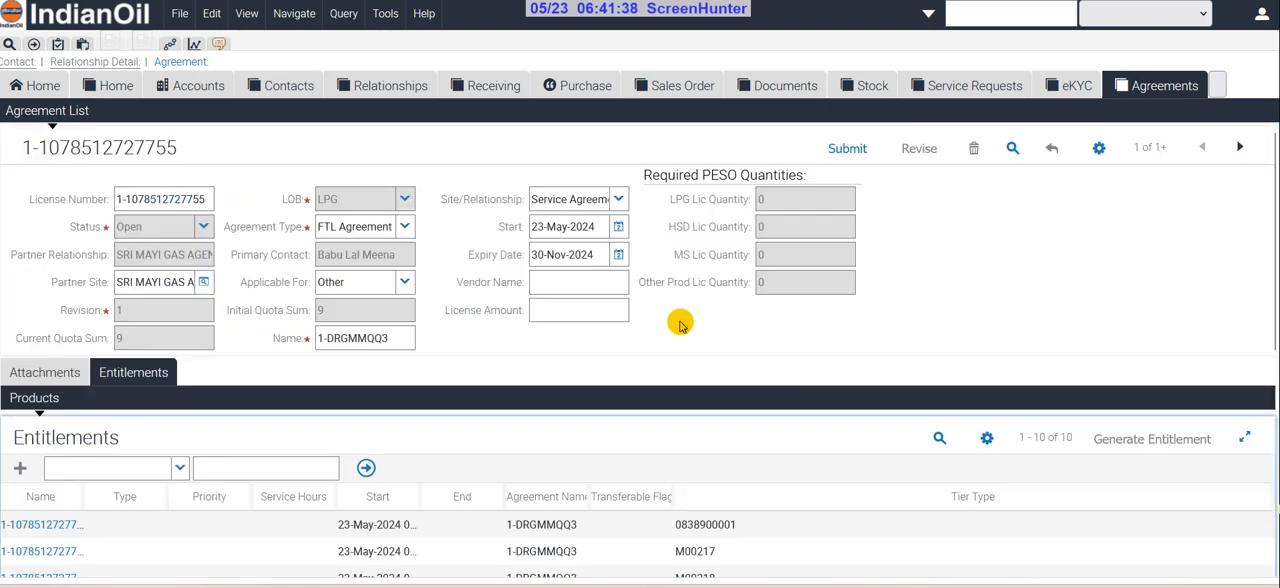
# Add an attachment record to the agreement with Agreement Copy as its document identifier
pyautogui.click(44, 376)
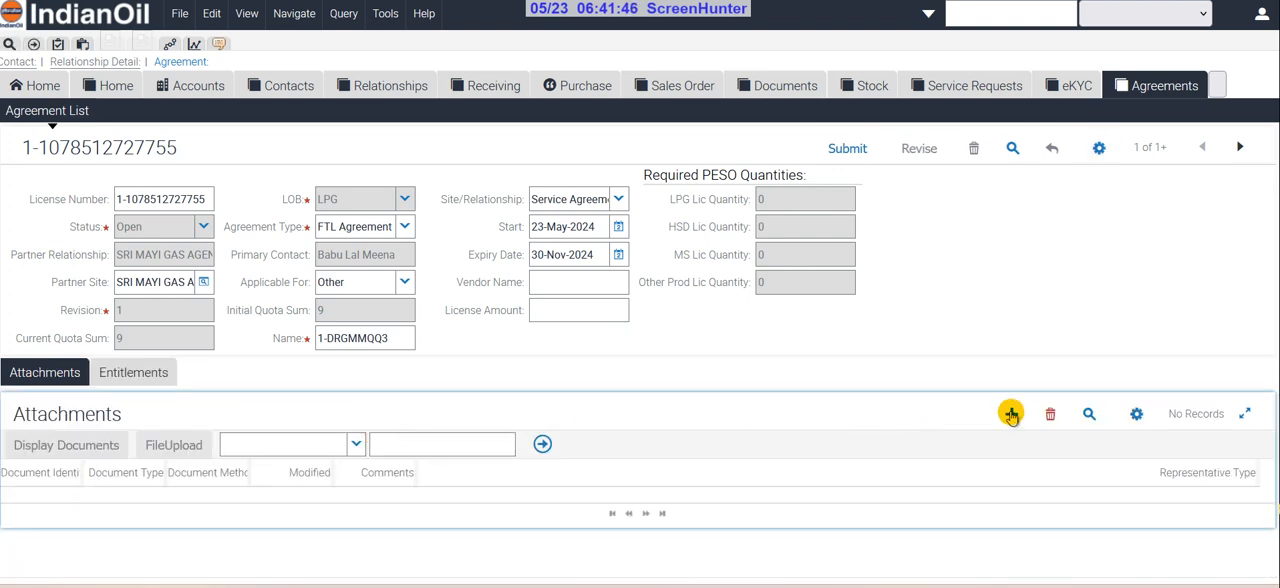
pyautogui.click(591, 420)
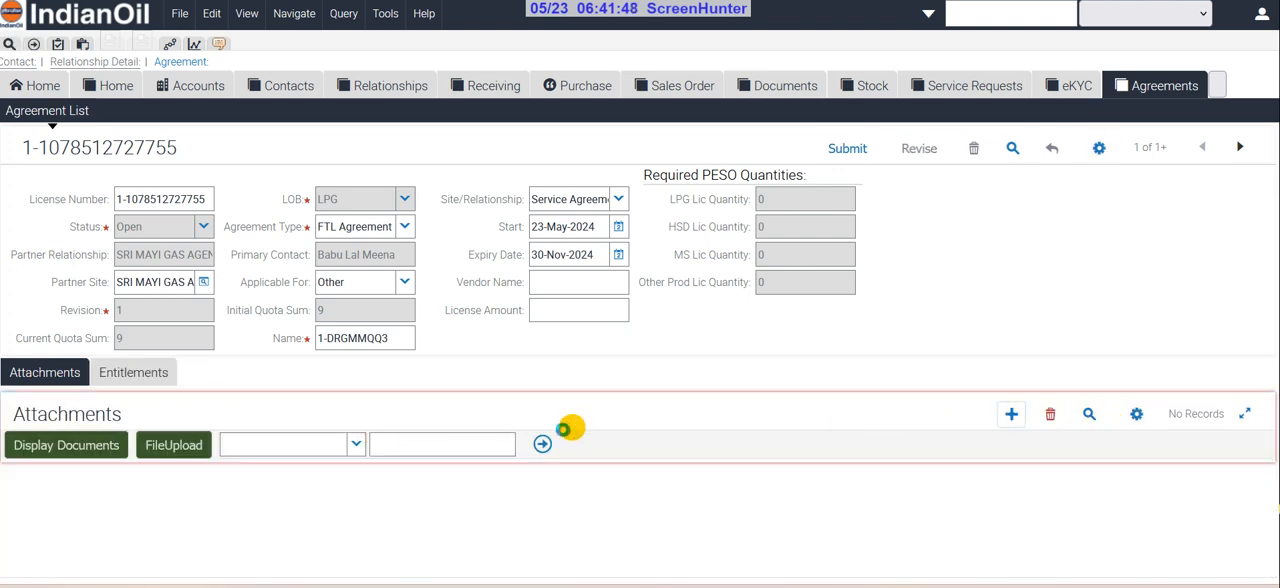
pyautogui.click(71, 502)
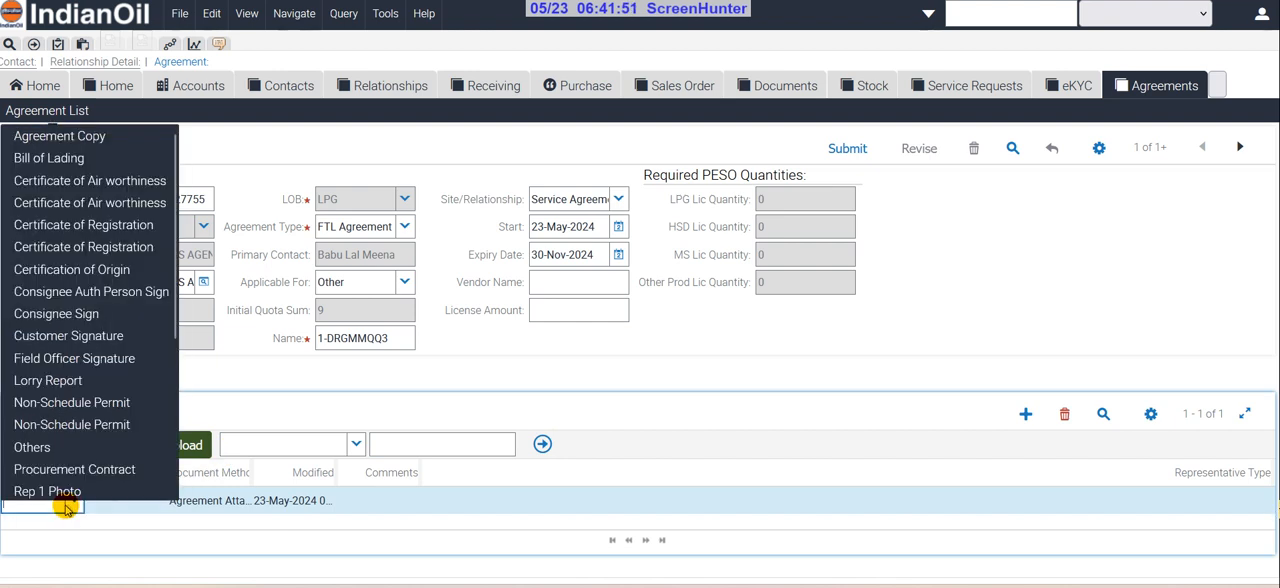
pyautogui.write('AGR')
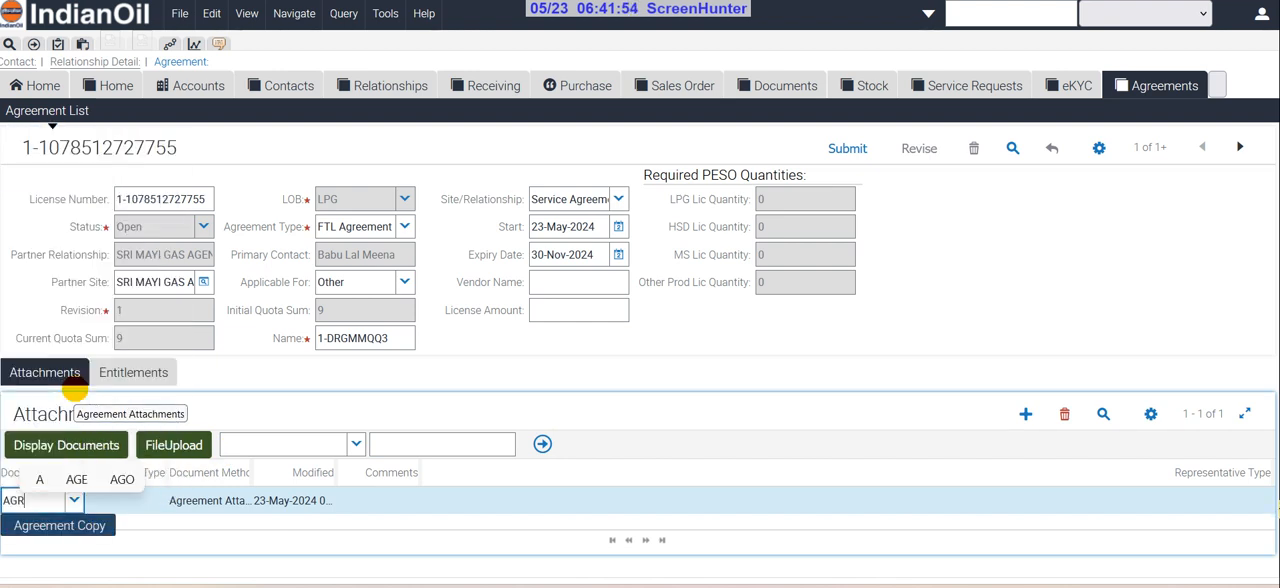
pyautogui.press('Down')
pyautogui.press('Return')
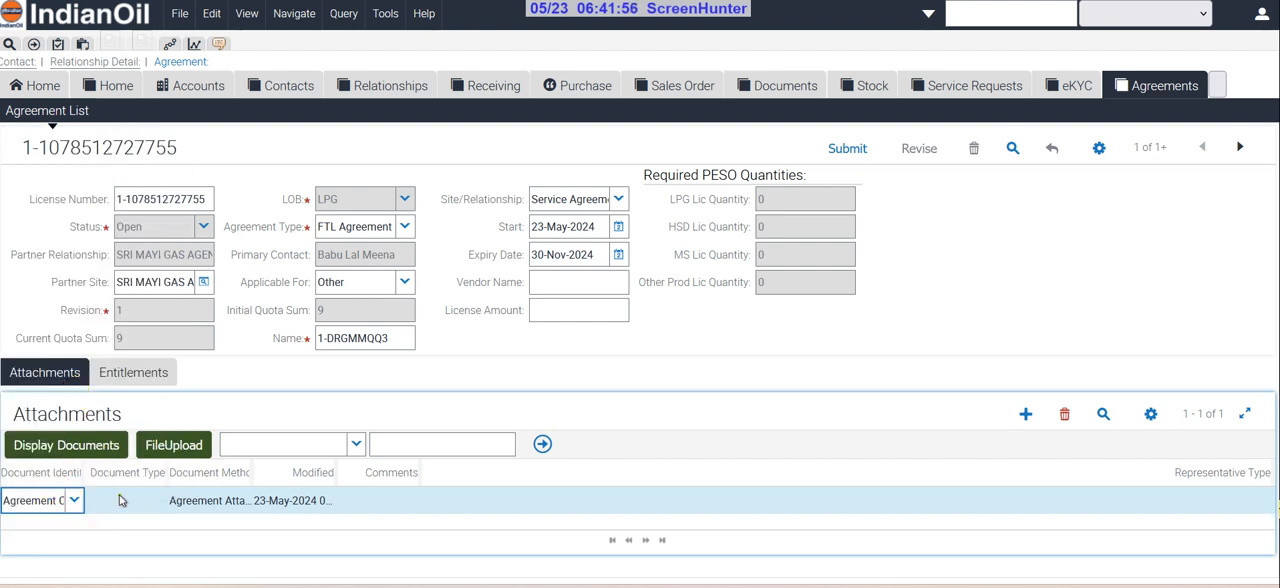
# Upload the file sri sai super market_11zon.pdf from the Downloads folder to the Agreement Copy attachment
pyautogui.click(172, 445)
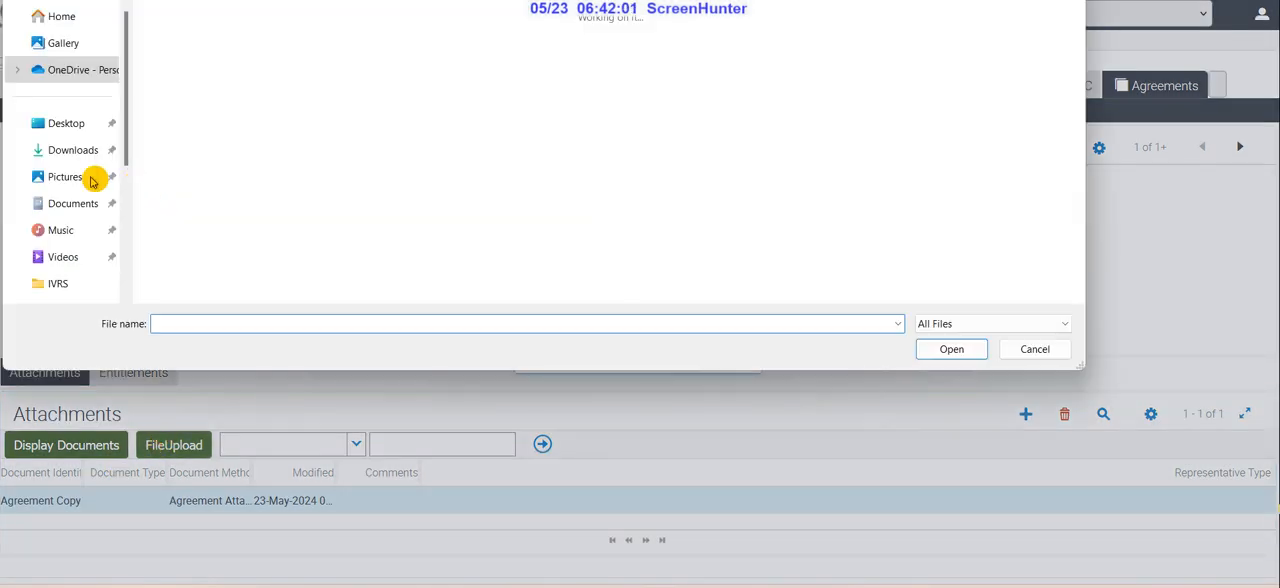
pyautogui.click(73, 150)
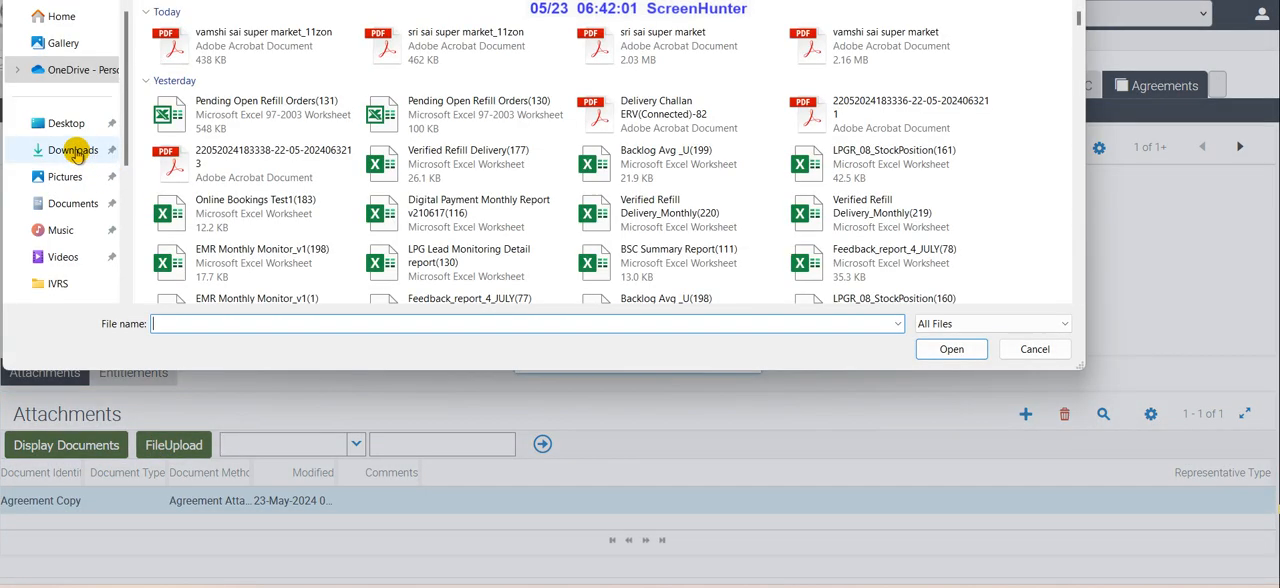
pyautogui.click(463, 57)
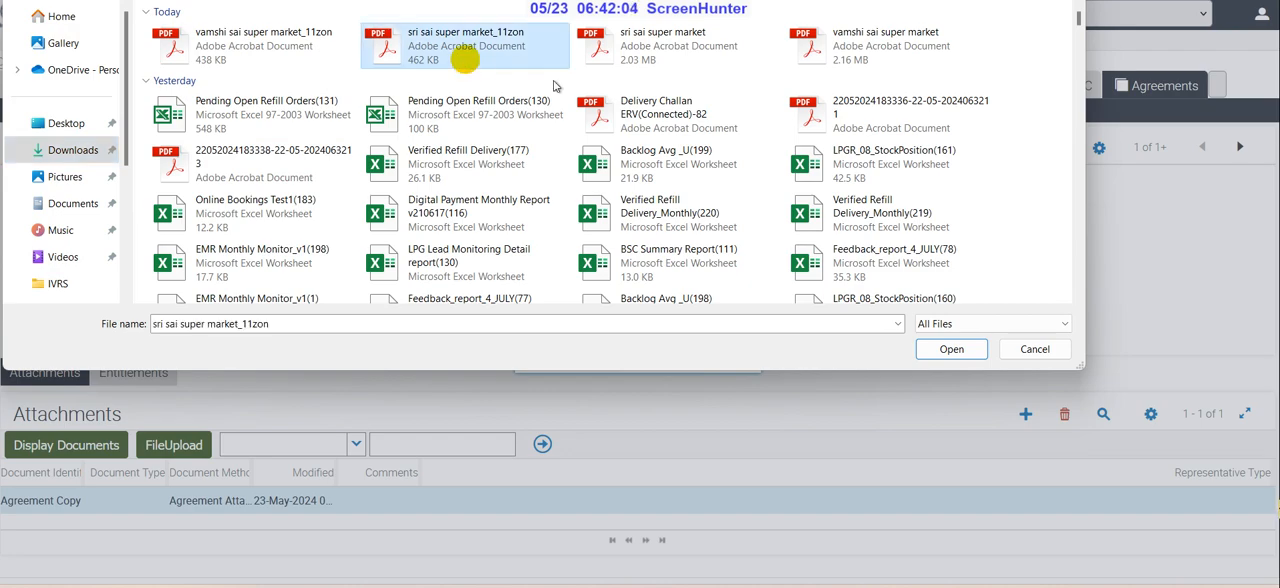
pyautogui.click(951, 354)
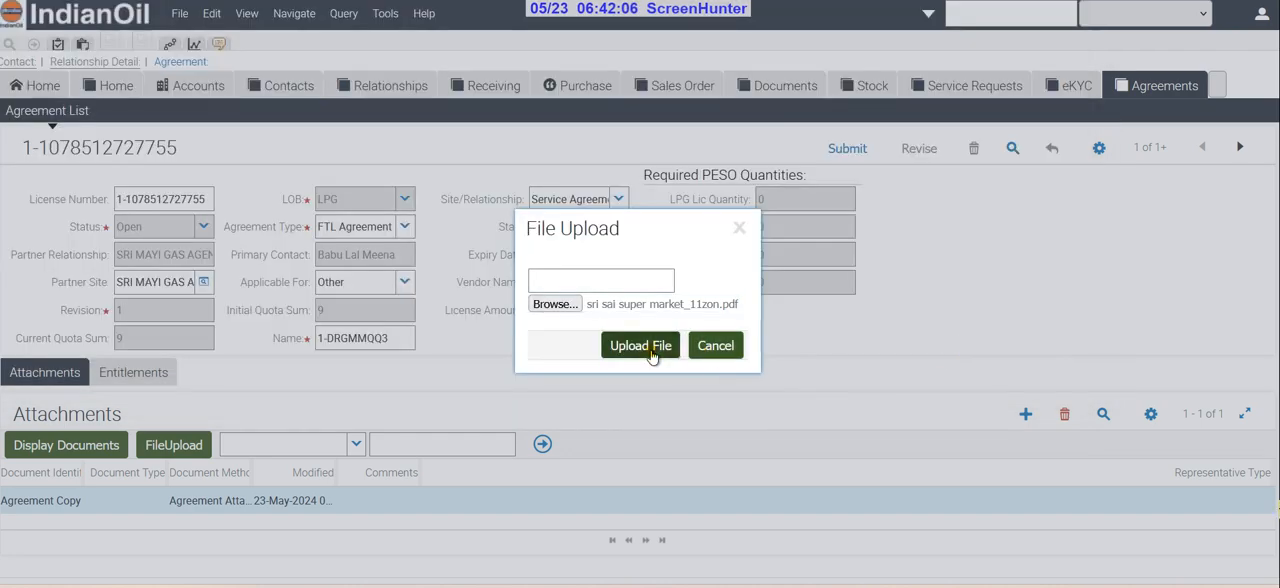
pyautogui.click(641, 346)
pyautogui.click(778, 318)
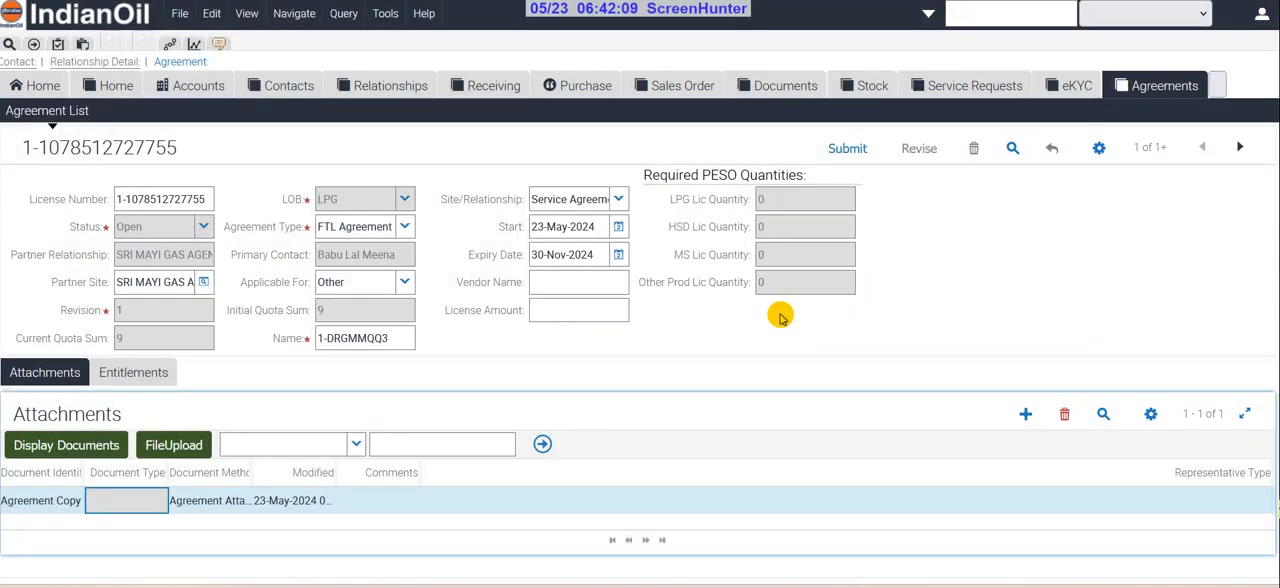
# Check the uploaded file in the agreement's document list, then submit the agreement
pyautogui.click(100, 445)
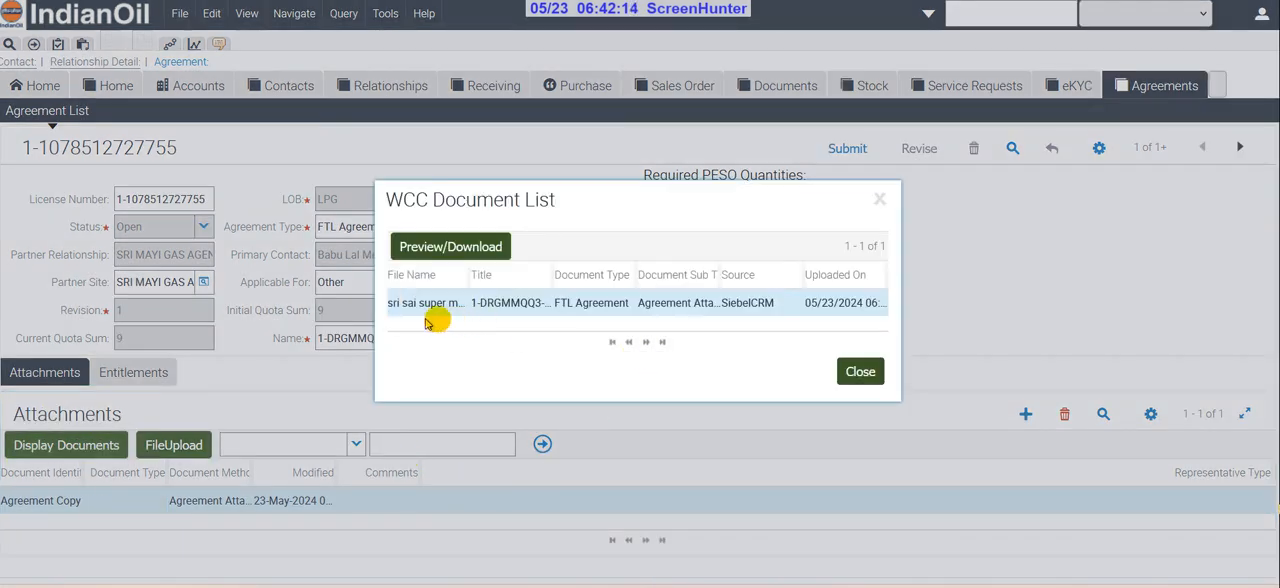
pyautogui.click(860, 372)
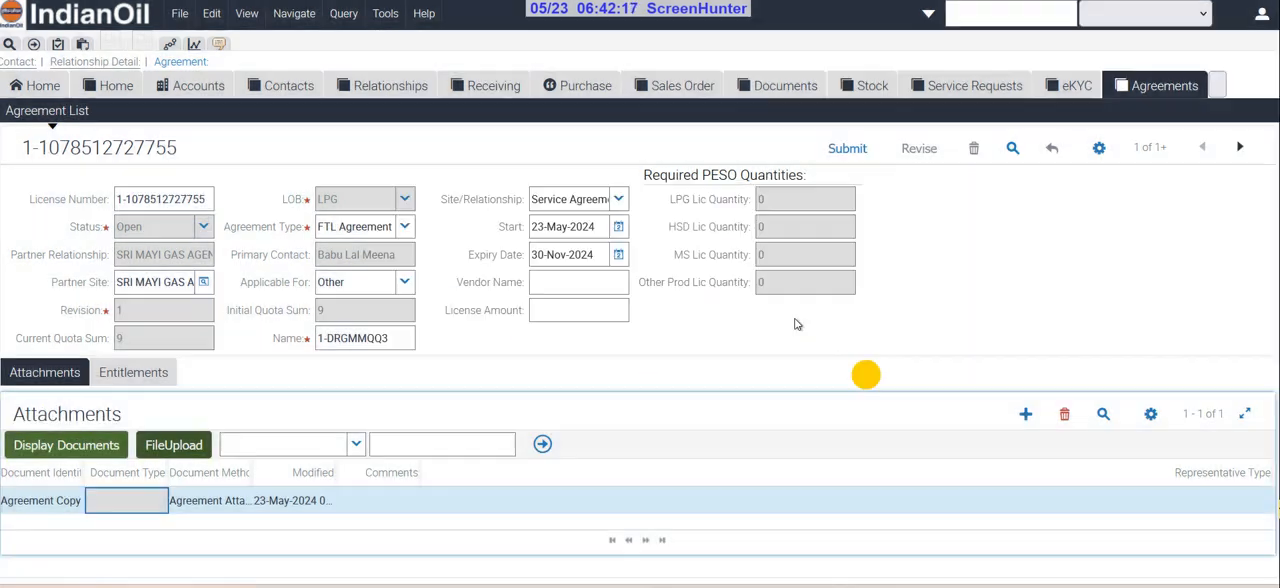
pyautogui.click(848, 150)
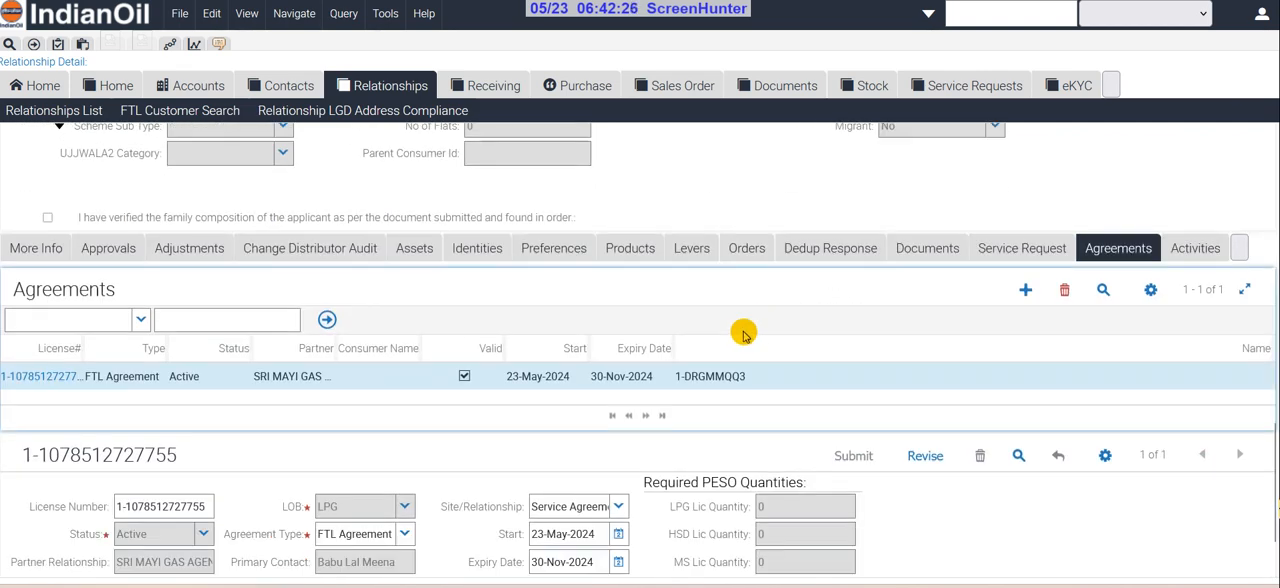
# Create a secondary sales order for the relationship with the order sub type FTL Refill
pyautogui.click(1240, 250)
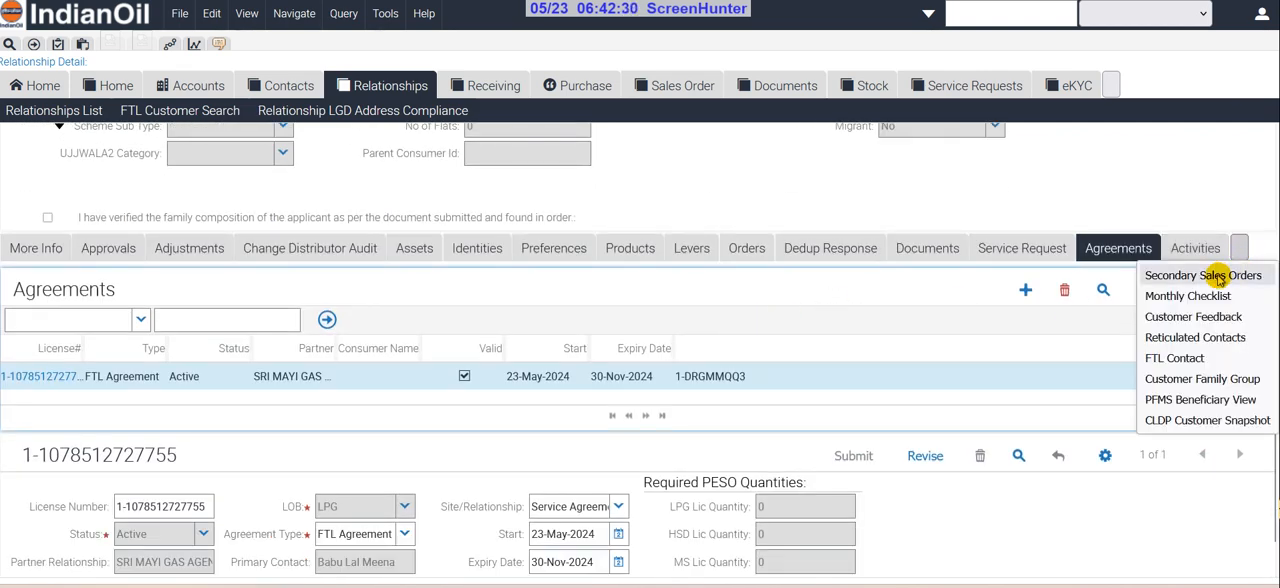
pyautogui.click(1203, 276)
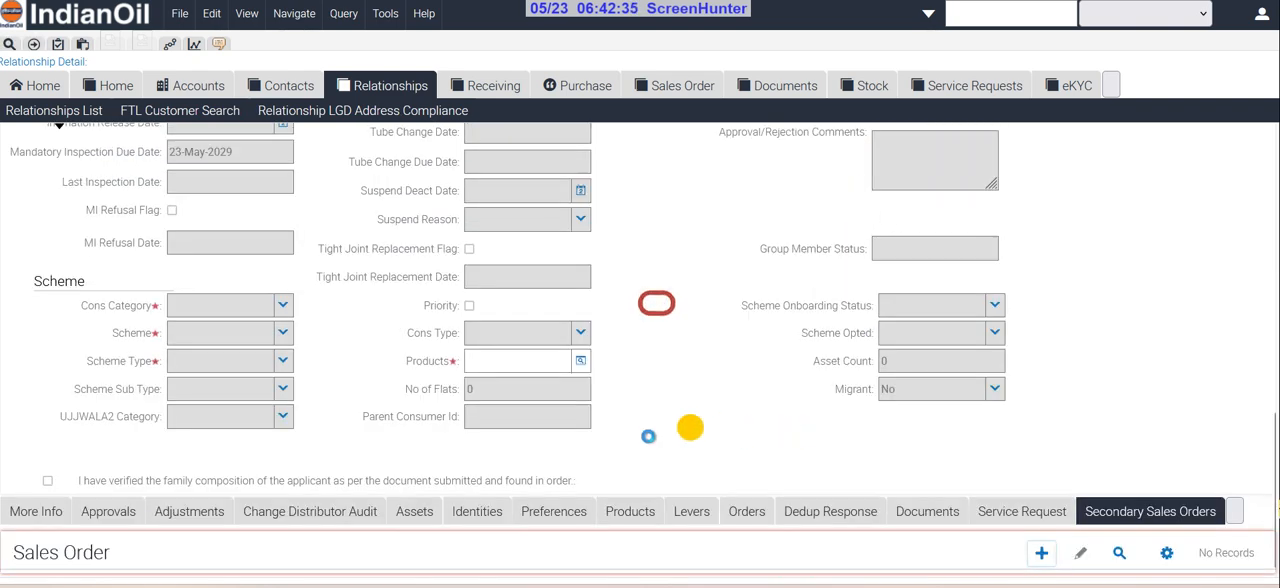
pyautogui.click(125, 521)
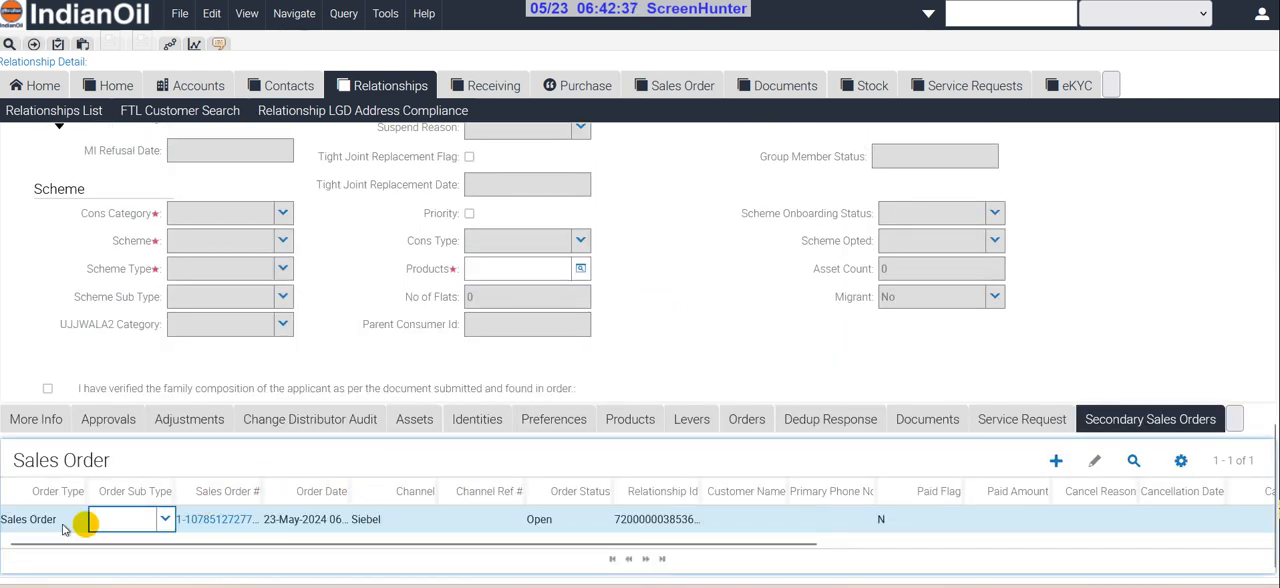
pyautogui.click(165, 519)
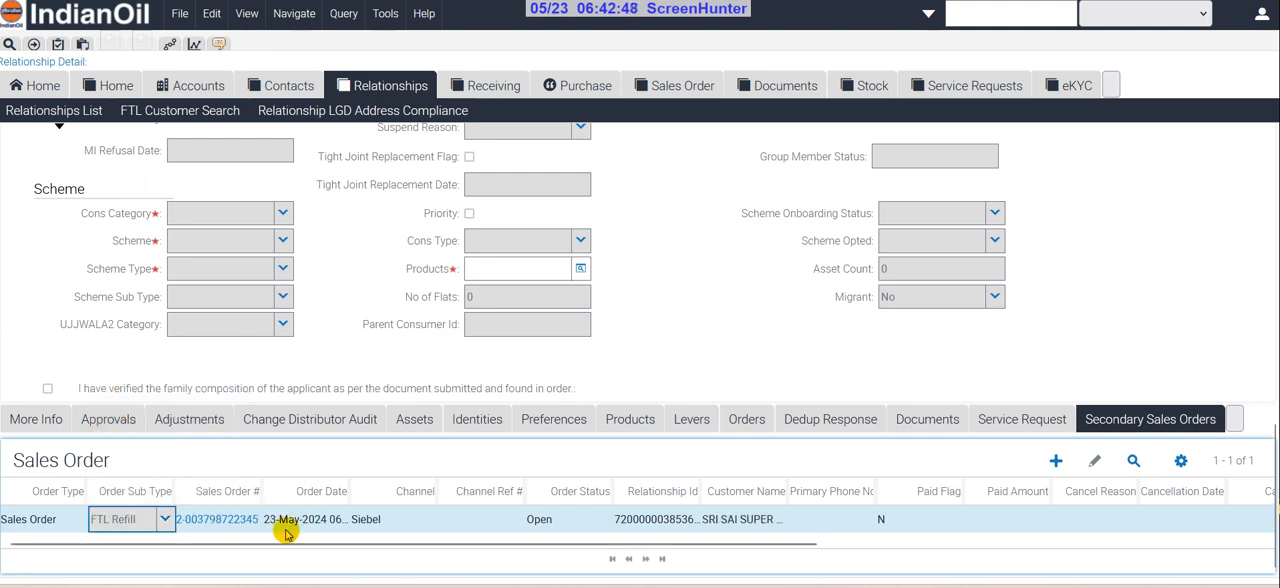
pyautogui.click(288, 521)
pyautogui.click(135, 524)
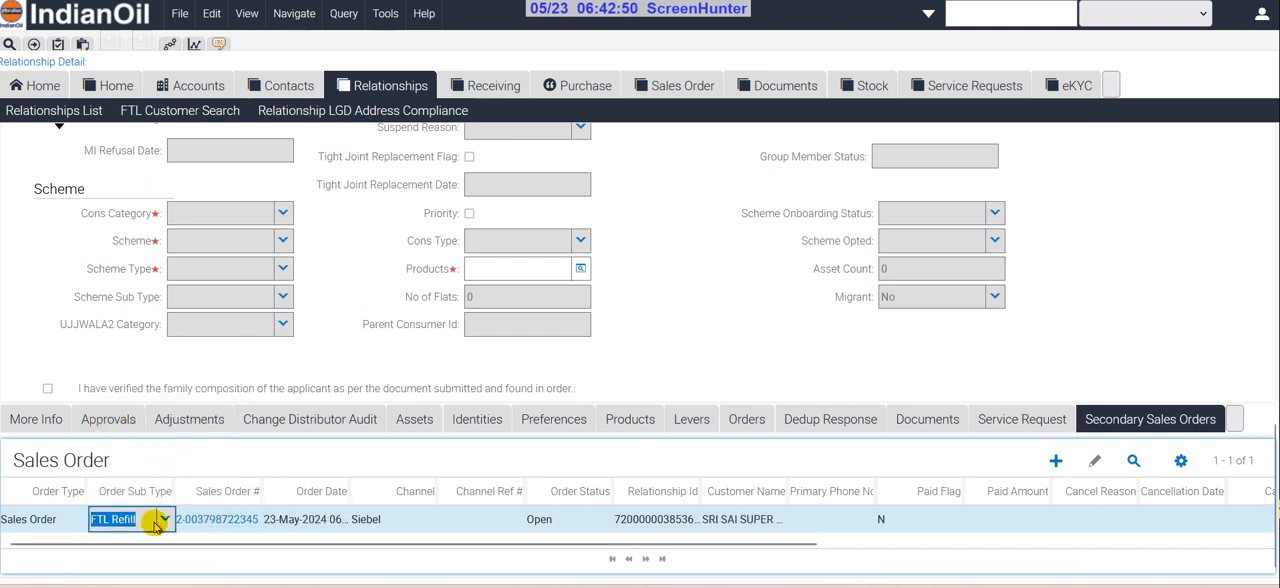
# Open the new FTL Refill order and add the 5 Kg LPG Refill promotion as line items
pyautogui.click(214, 519)
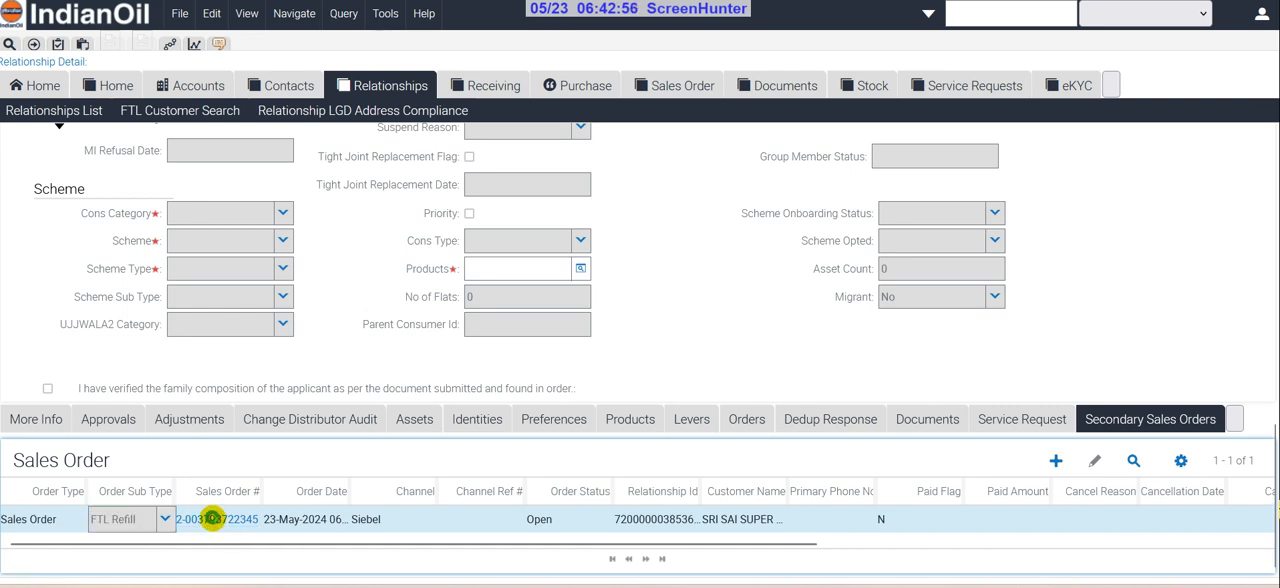
pyautogui.scroll(-2, 302, 448)
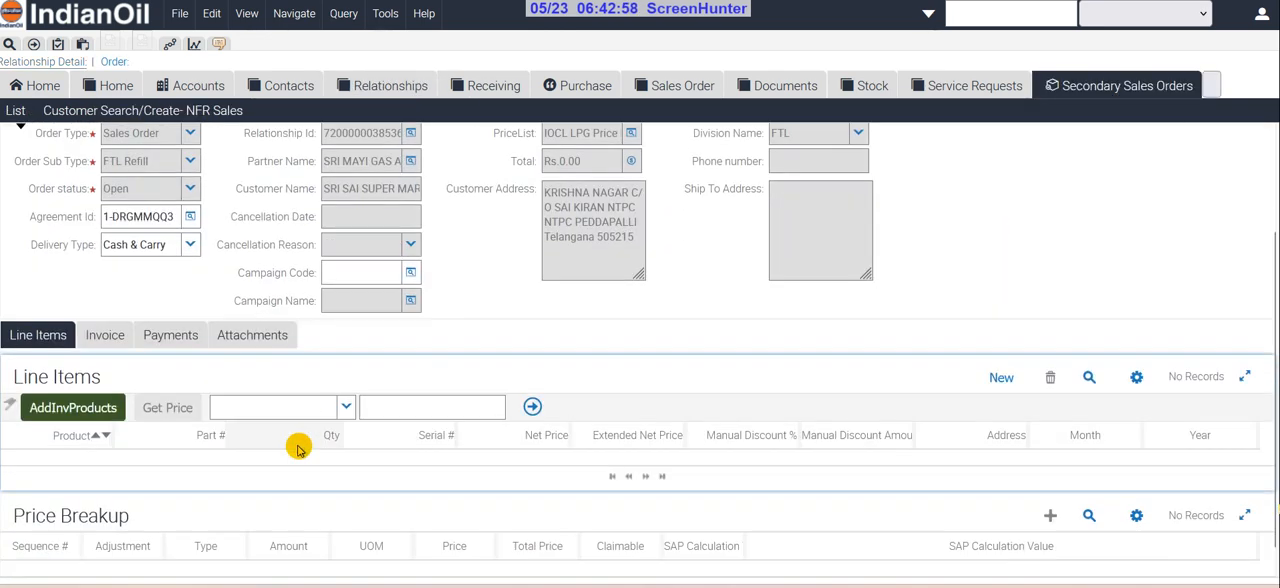
pyautogui.click(1001, 350)
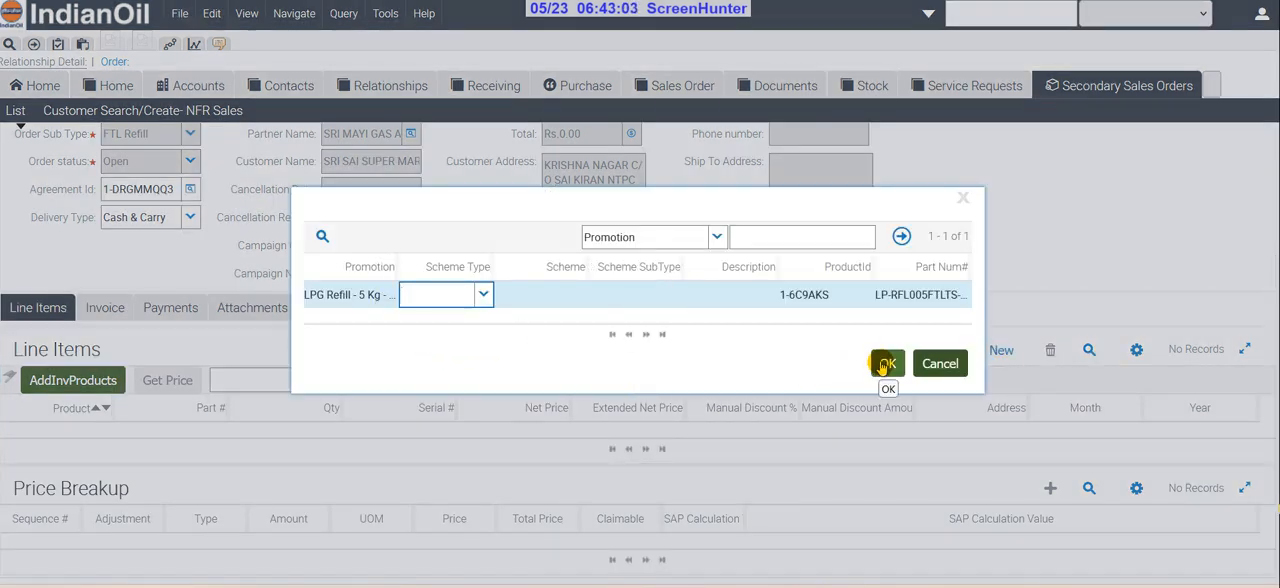
pyautogui.click(886, 364)
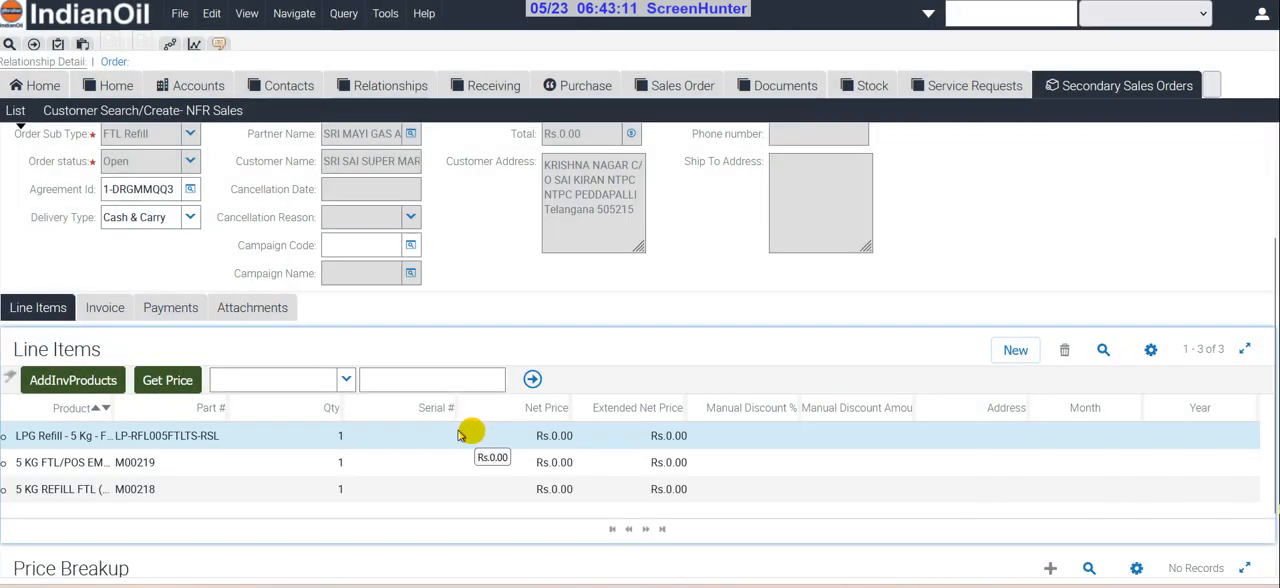
# Set the quantity of the M00218 refill line item to 9 and get the prices for the order
pyautogui.click(166, 489)
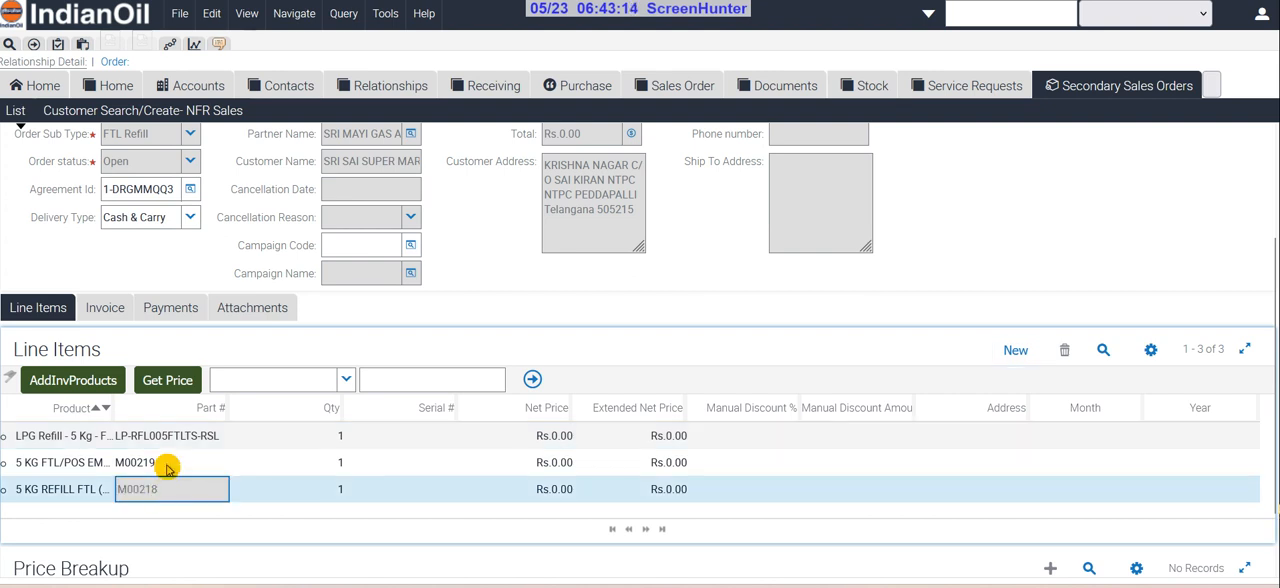
pyautogui.click(164, 462)
pyautogui.click(204, 489)
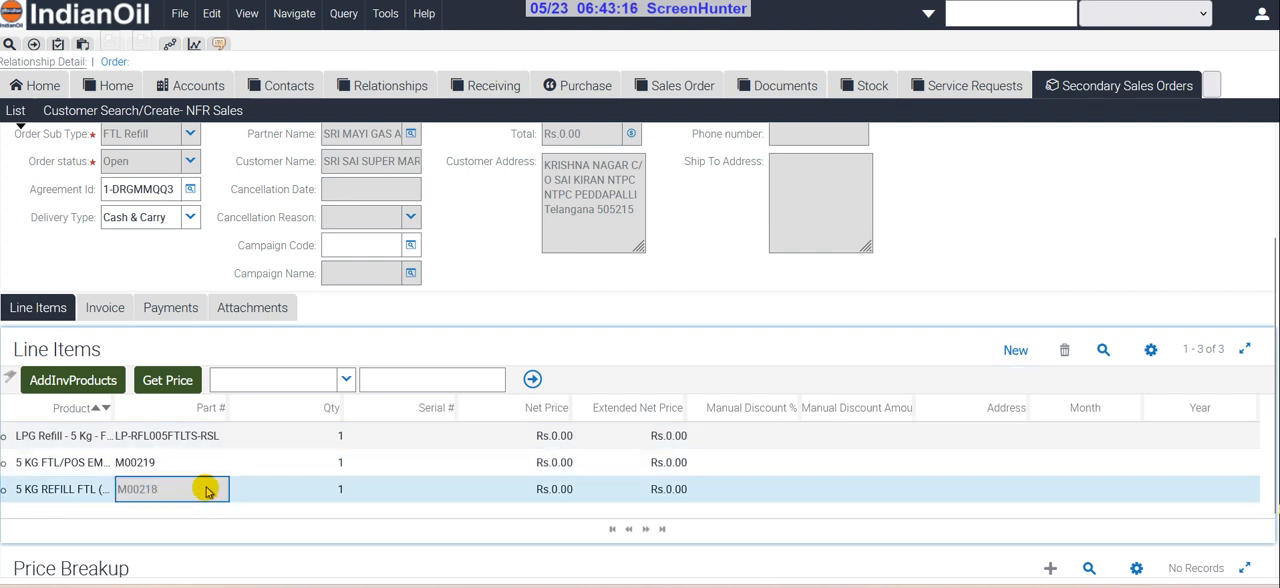
pyautogui.click(347, 489)
pyautogui.click(316, 490)
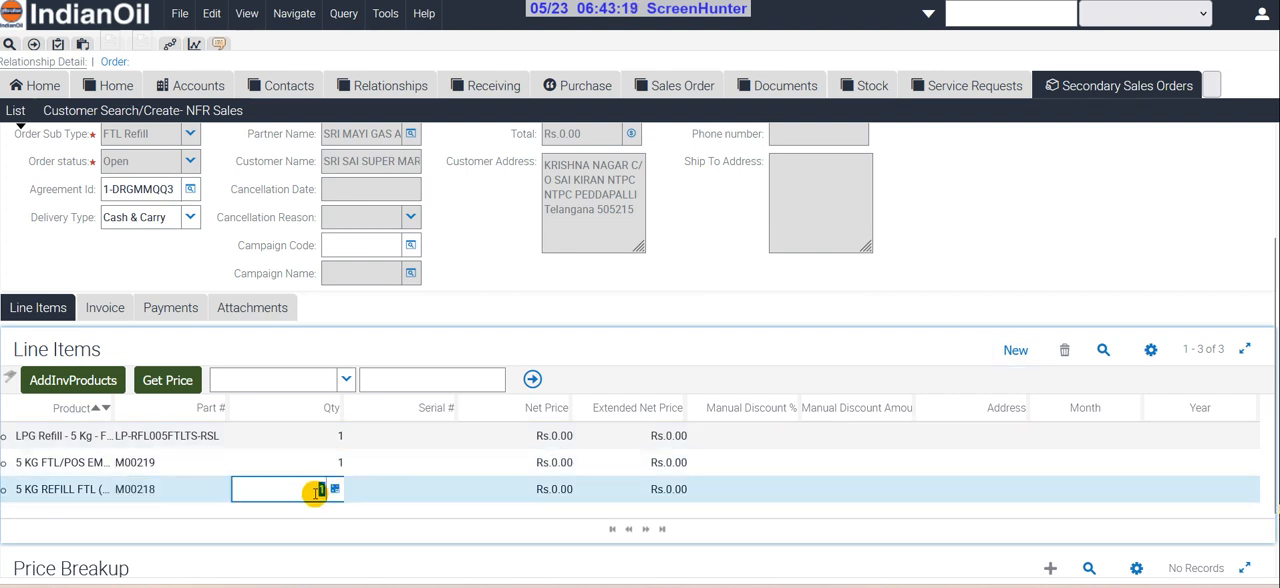
pyautogui.write('9')
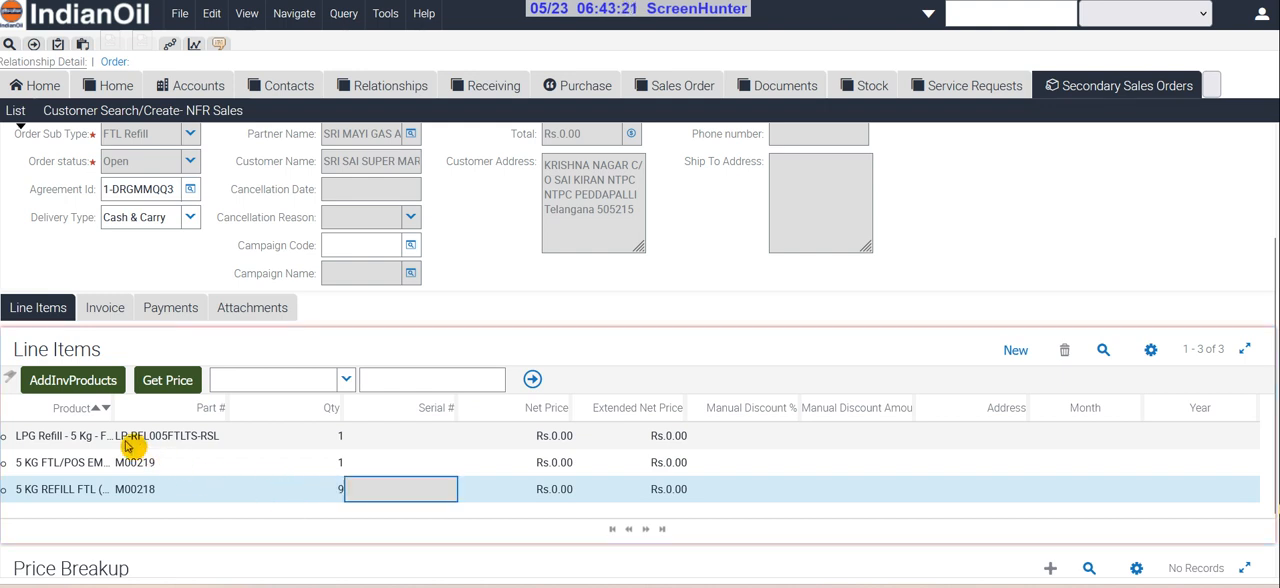
pyautogui.click(167, 380)
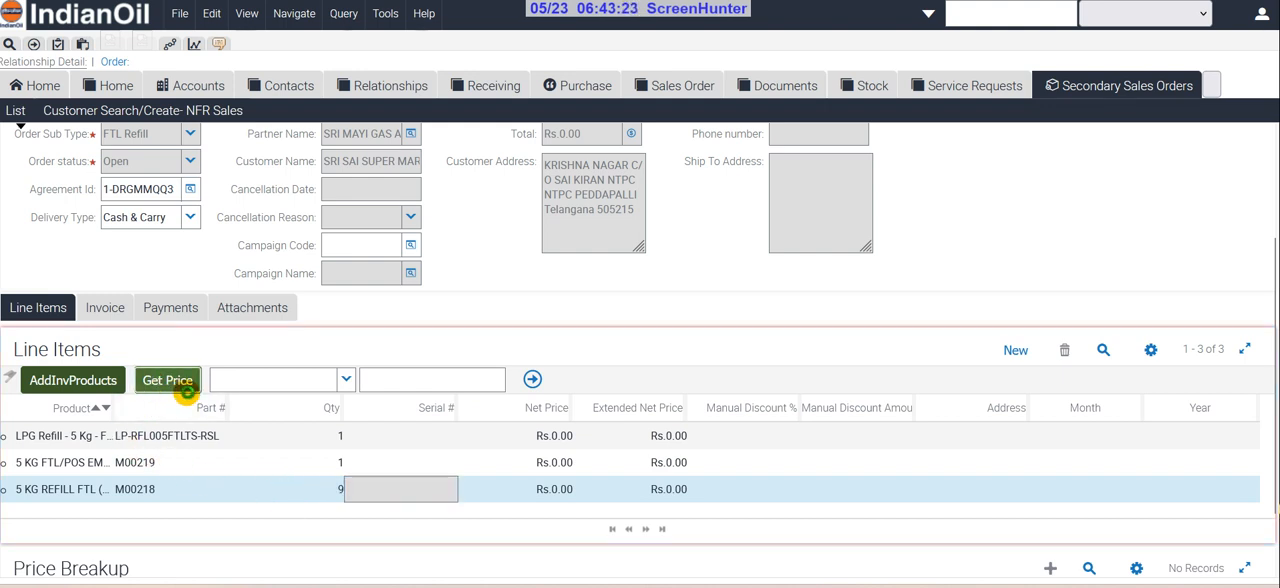
# Check the quantities of the M00219 and M00218 line items on the priced order
pyautogui.click(334, 463)
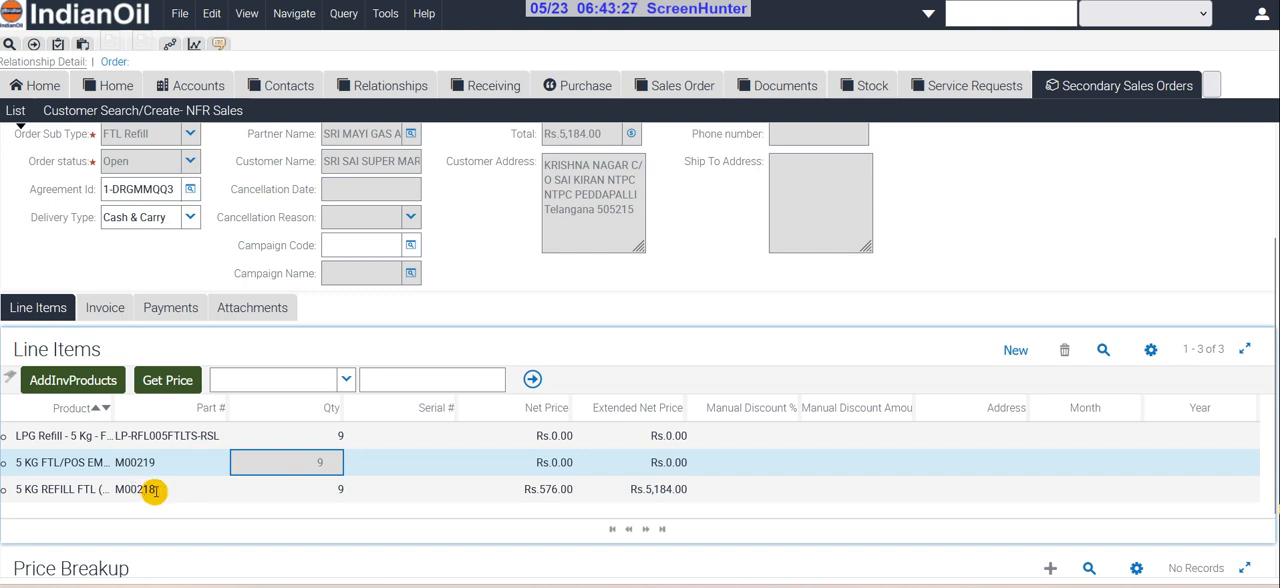
pyautogui.click(326, 490)
pyautogui.click(323, 462)
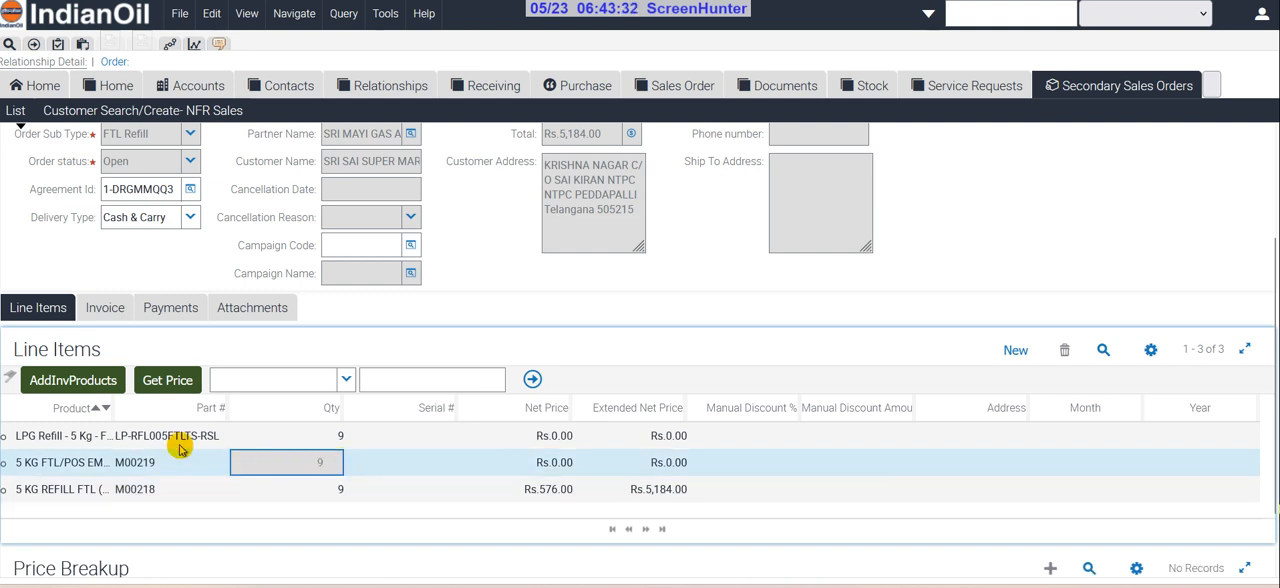
pyautogui.scroll(3, 310, 452)
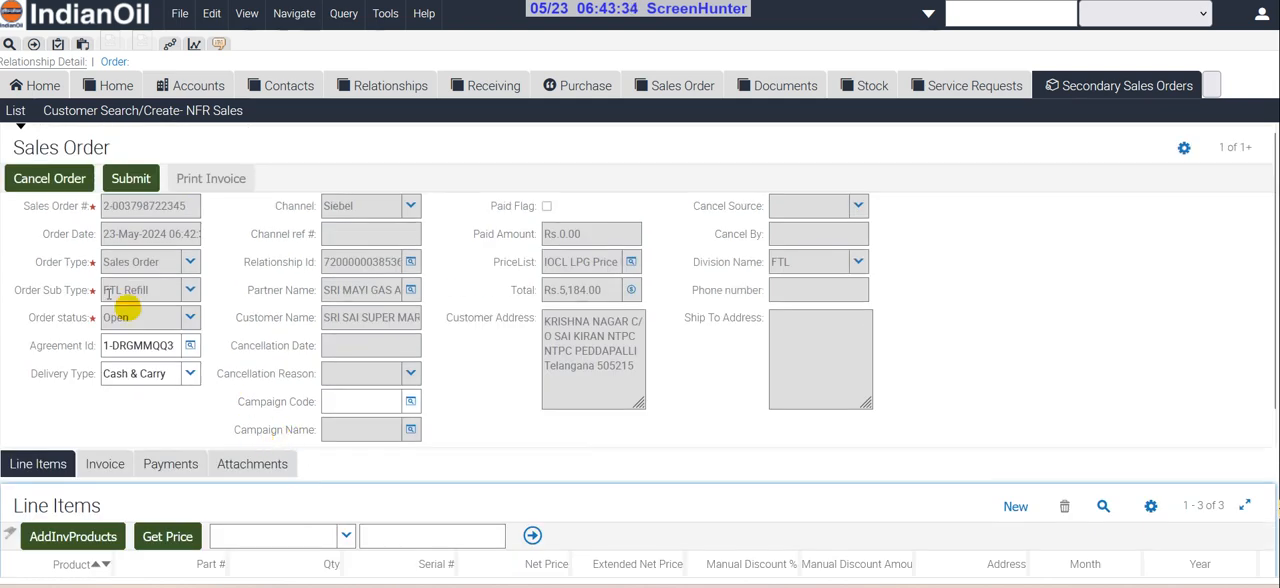
# Submit the FTL Refill sales order and review its line items
pyautogui.click(145, 183)
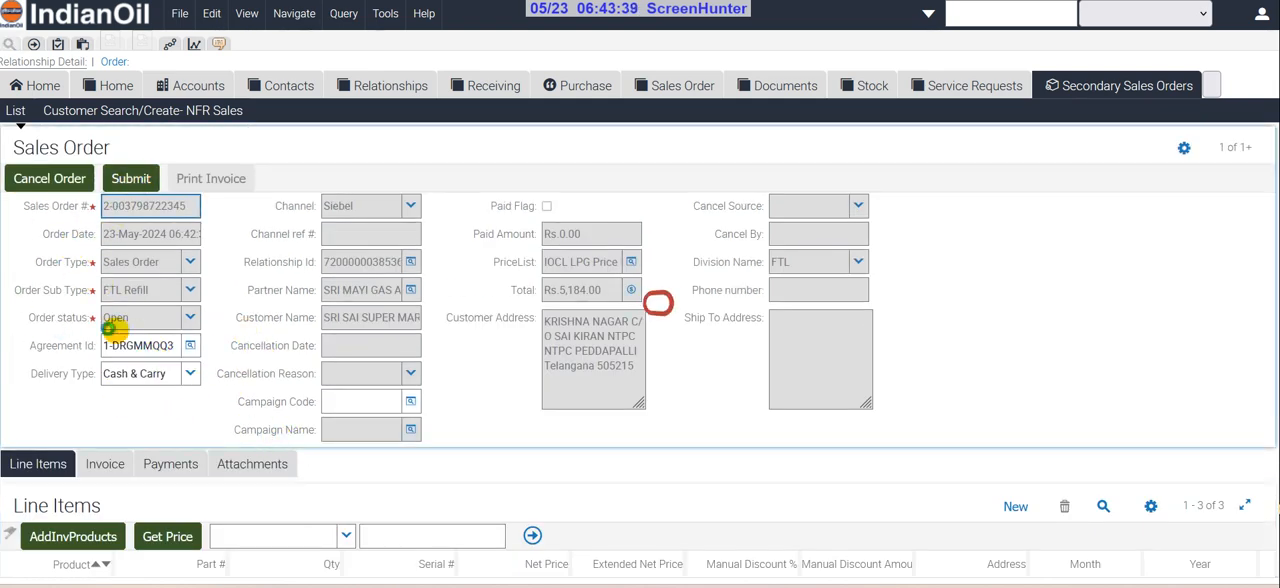
pyautogui.scroll(-3, 150, 328)
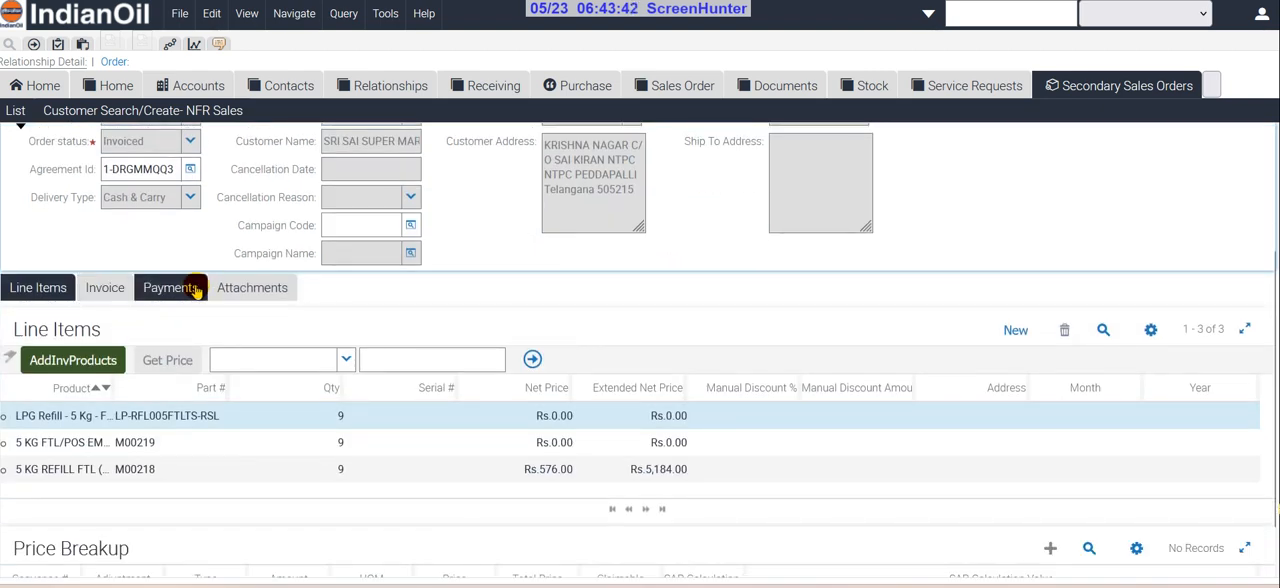
pyautogui.scroll(3, 175, 250)
pyautogui.scroll(-1, 150, 295)
pyautogui.scroll(1, 135, 307)
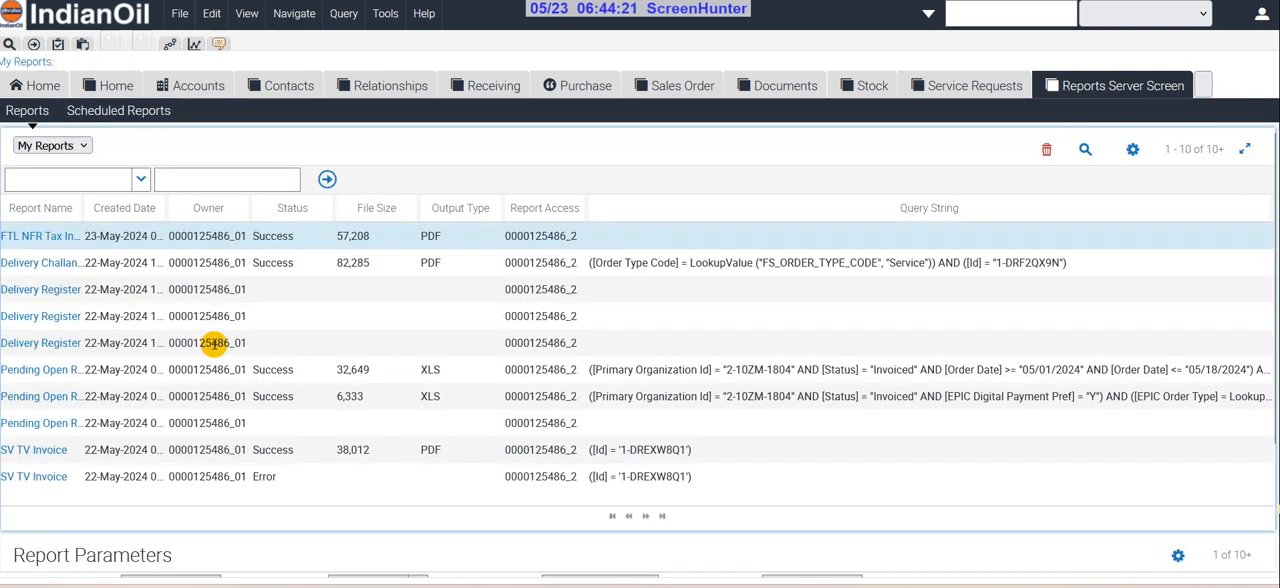
# Download the FTL NFR Tax Invoice PDF from the reports list and return to the sales order
pyautogui.click(55, 236)
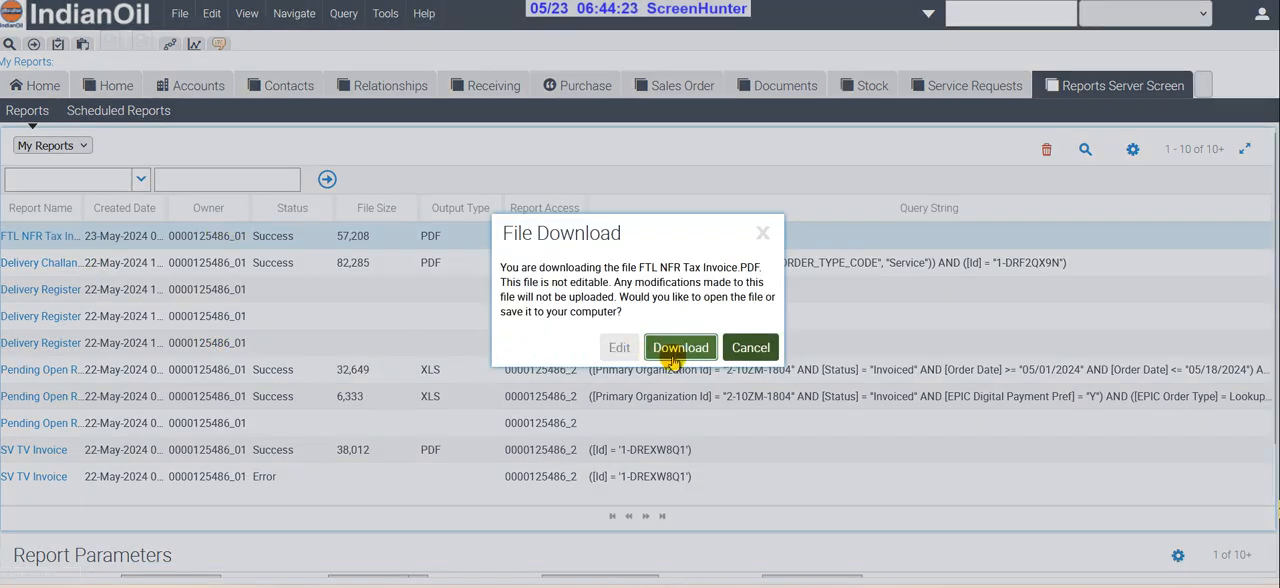
pyautogui.click(600, 347)
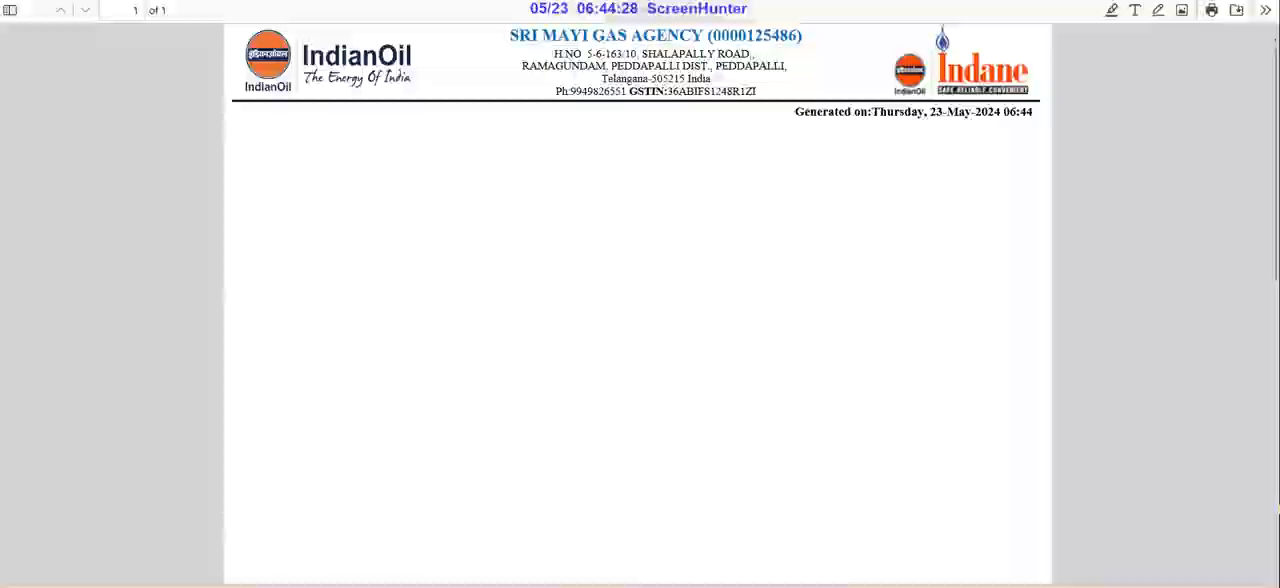
pyautogui.hotkey('ctrl', 'w')
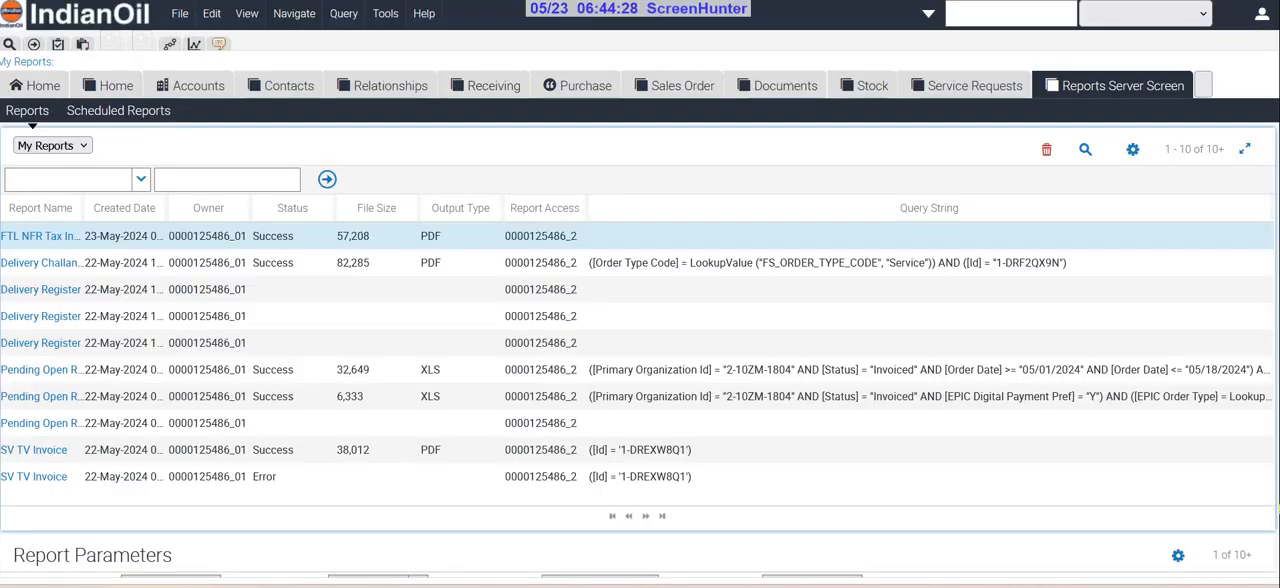
pyautogui.hotkey('alt', 'Left')
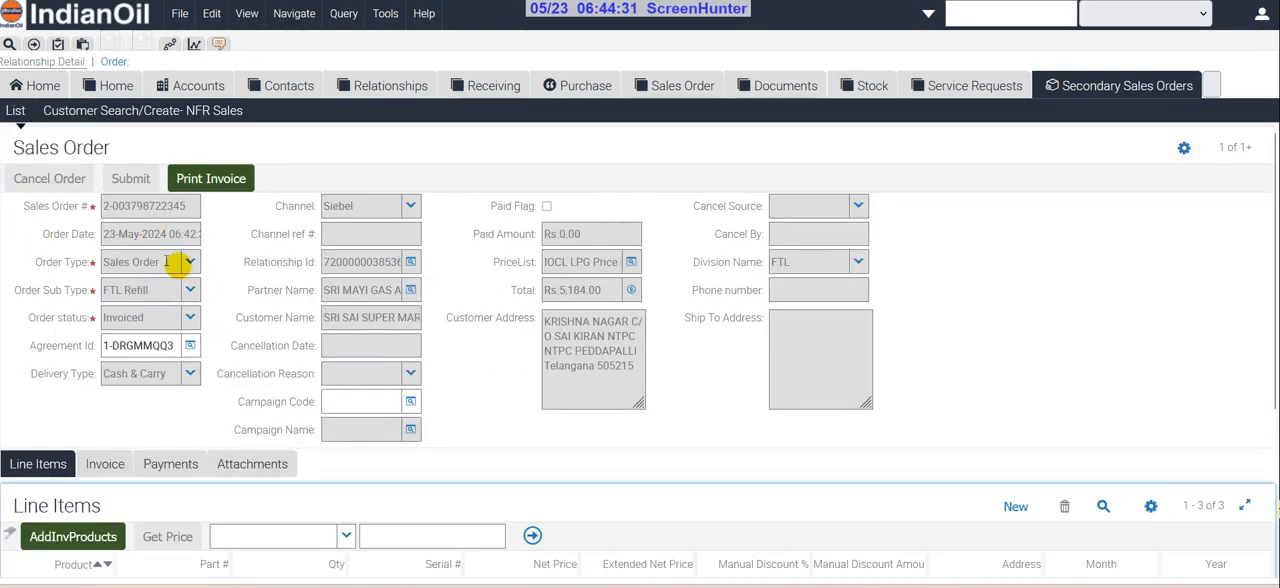
# Open the sales order's invoice and set its status to Completed
pyautogui.scroll(-3, 128, 368)
pyautogui.scroll(3, 128, 370)
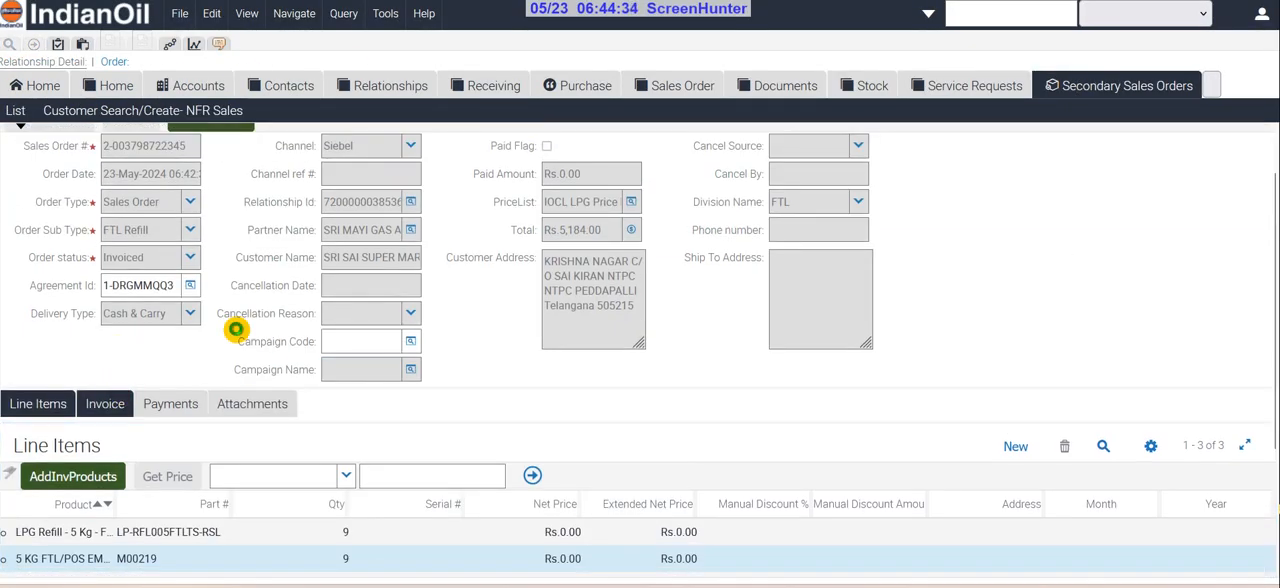
pyautogui.click(108, 401)
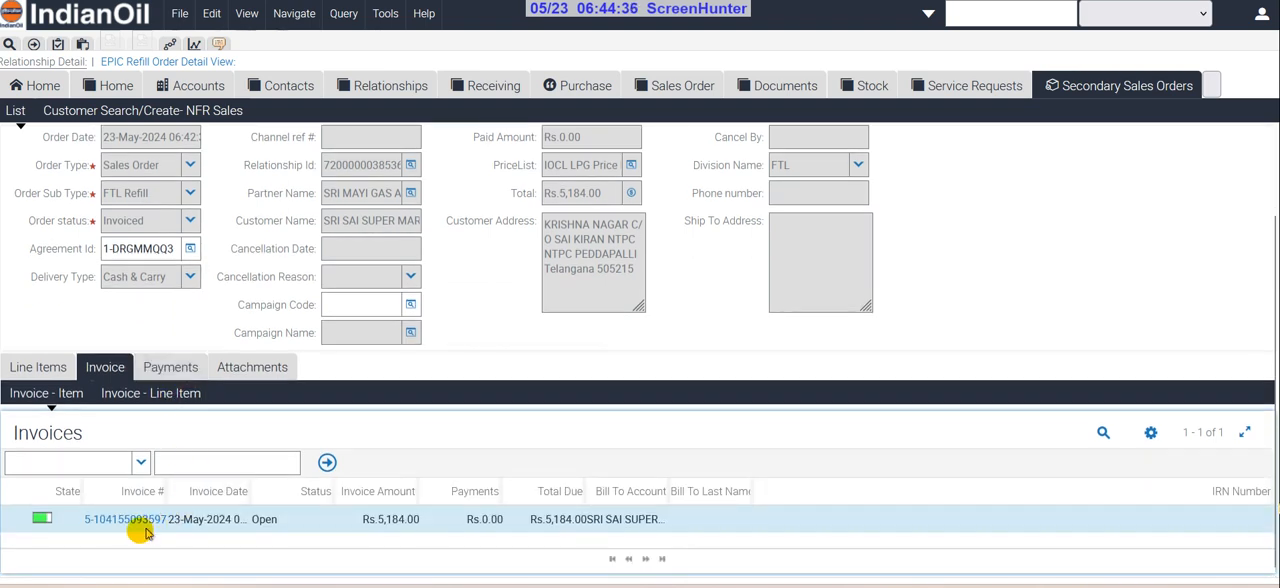
pyautogui.click(117, 520)
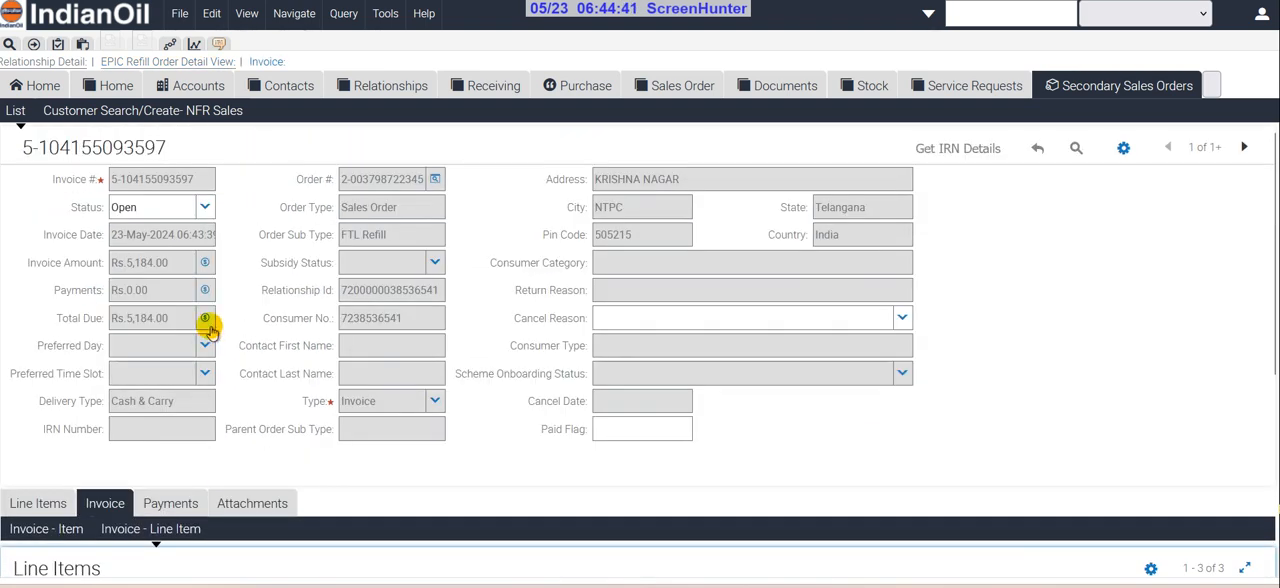
pyautogui.scroll(-2, 227, 365)
pyautogui.scroll(3, 205, 330)
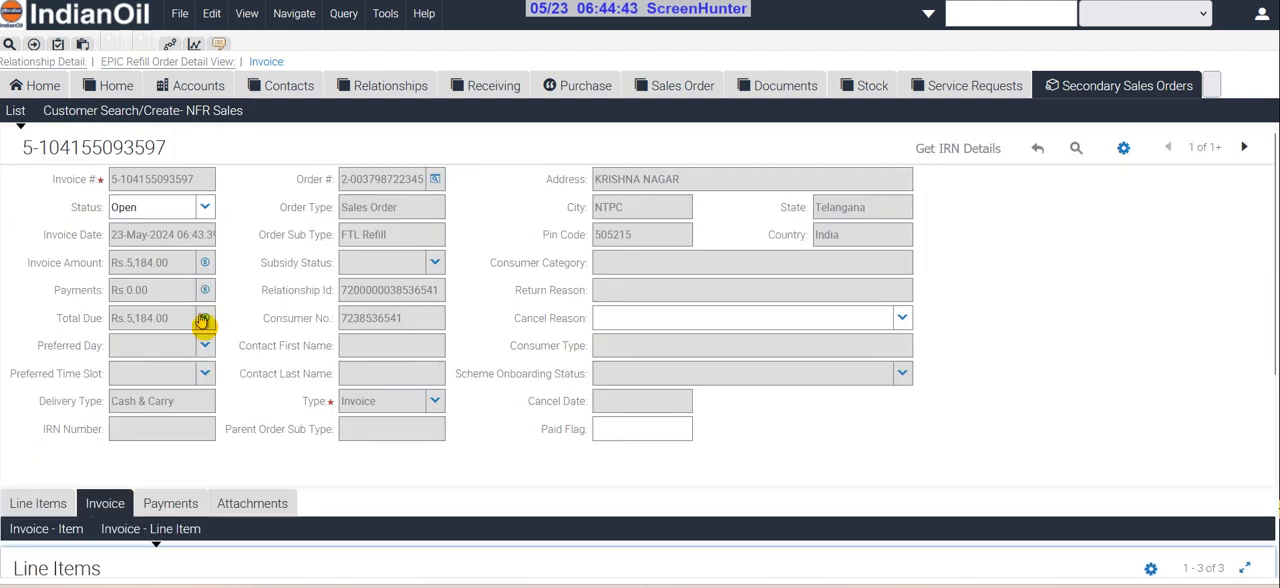
pyautogui.click(205, 208)
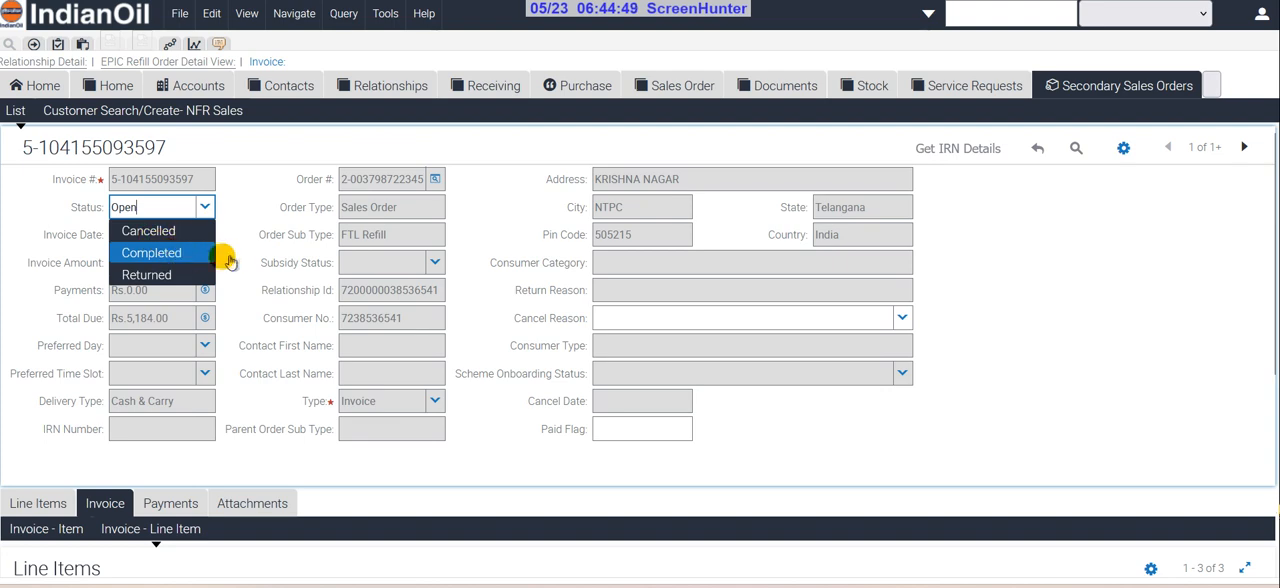
pyautogui.press('Return')
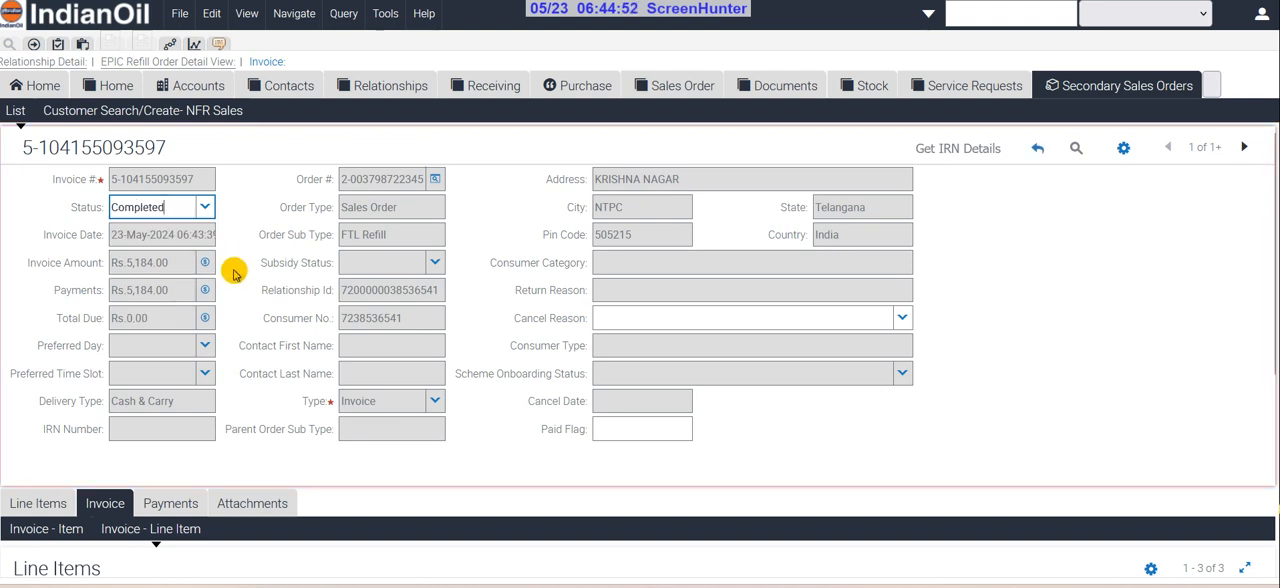
# Check the invoice's line items and its entry under the sales order
pyautogui.scroll(-3, 320, 335)
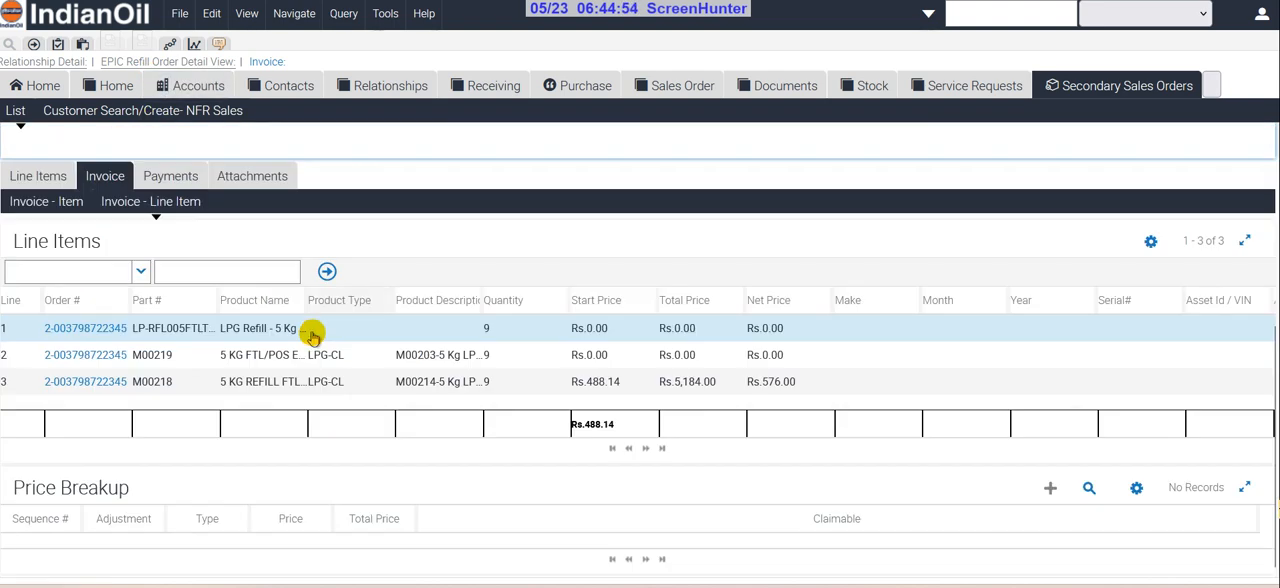
pyautogui.scroll(3, 312, 337)
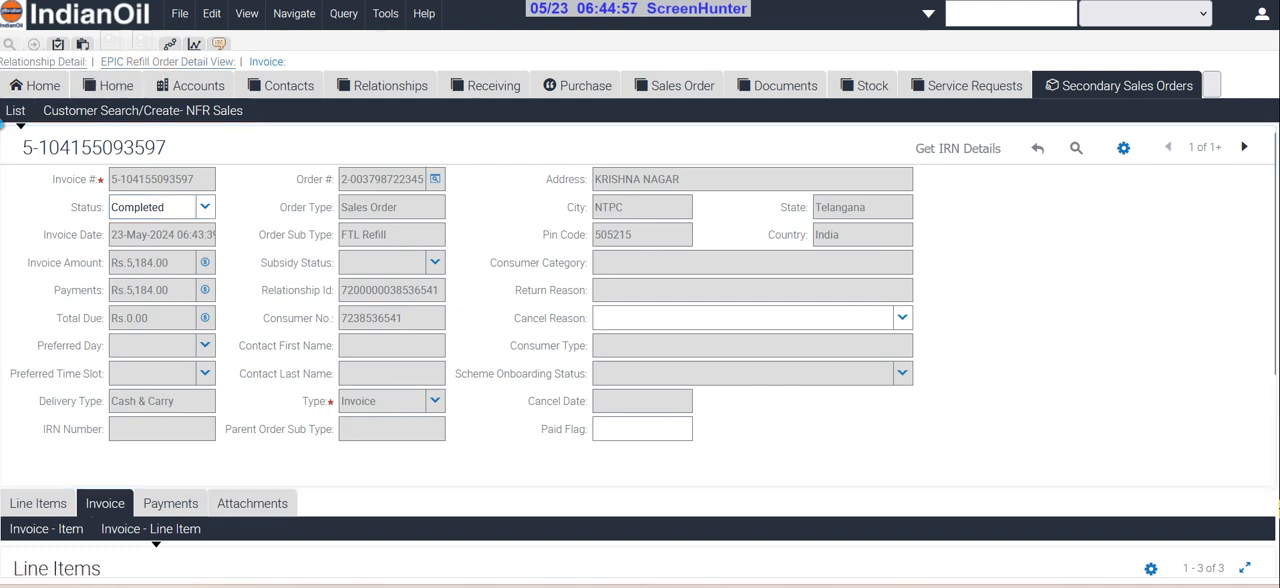
pyautogui.click(168, 62)
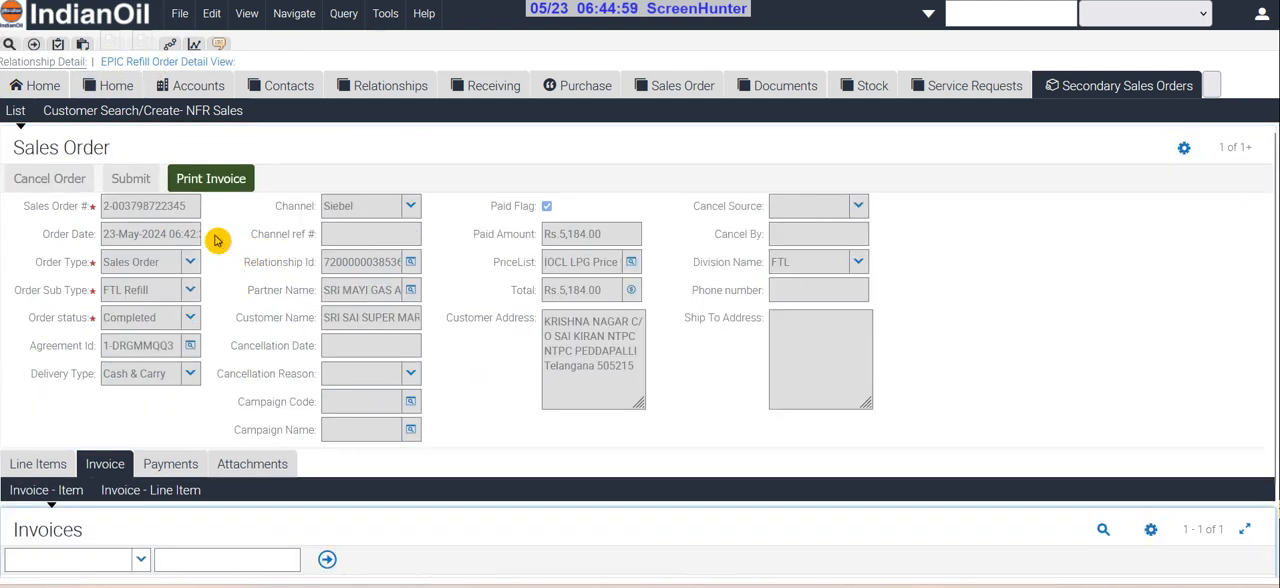
pyautogui.scroll(-1, 203, 266)
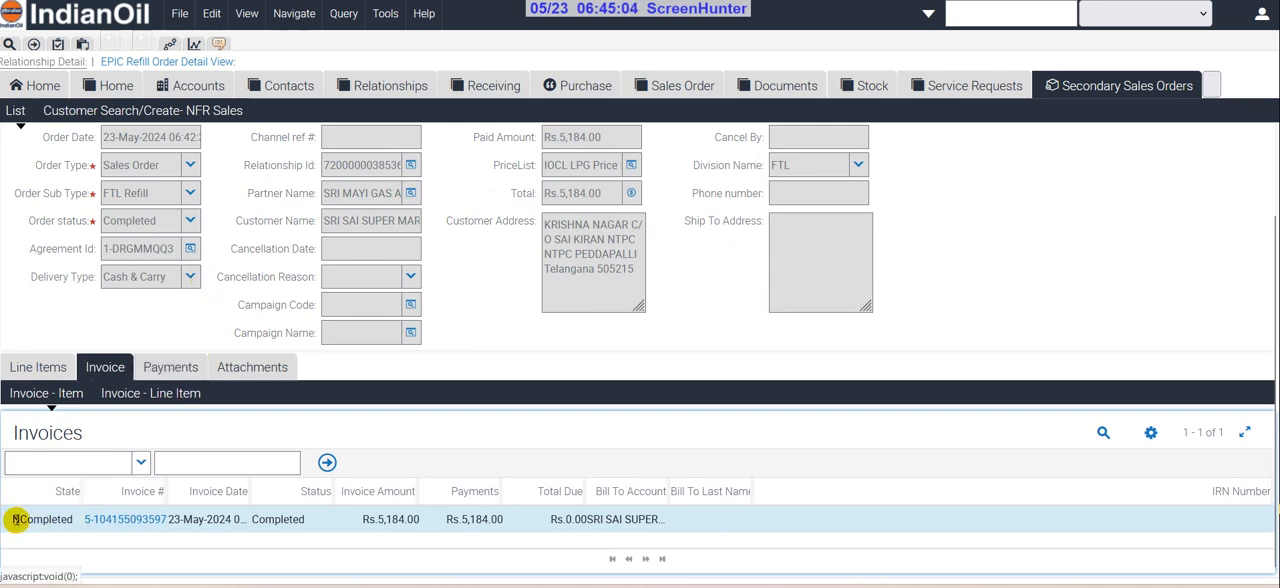
pyautogui.click(100, 519)
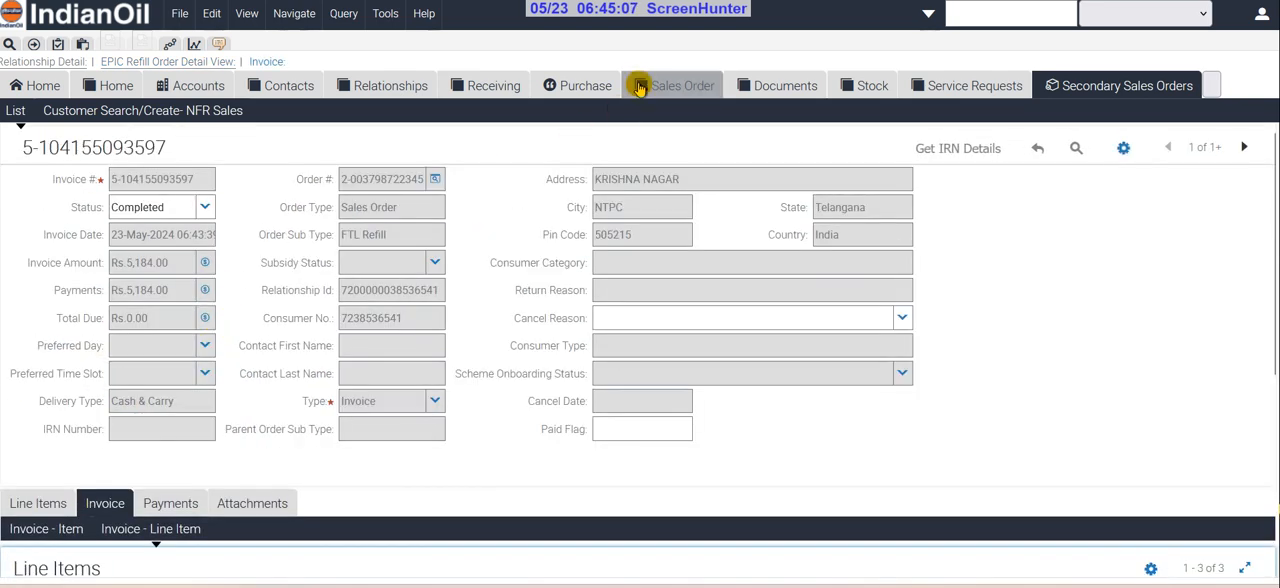